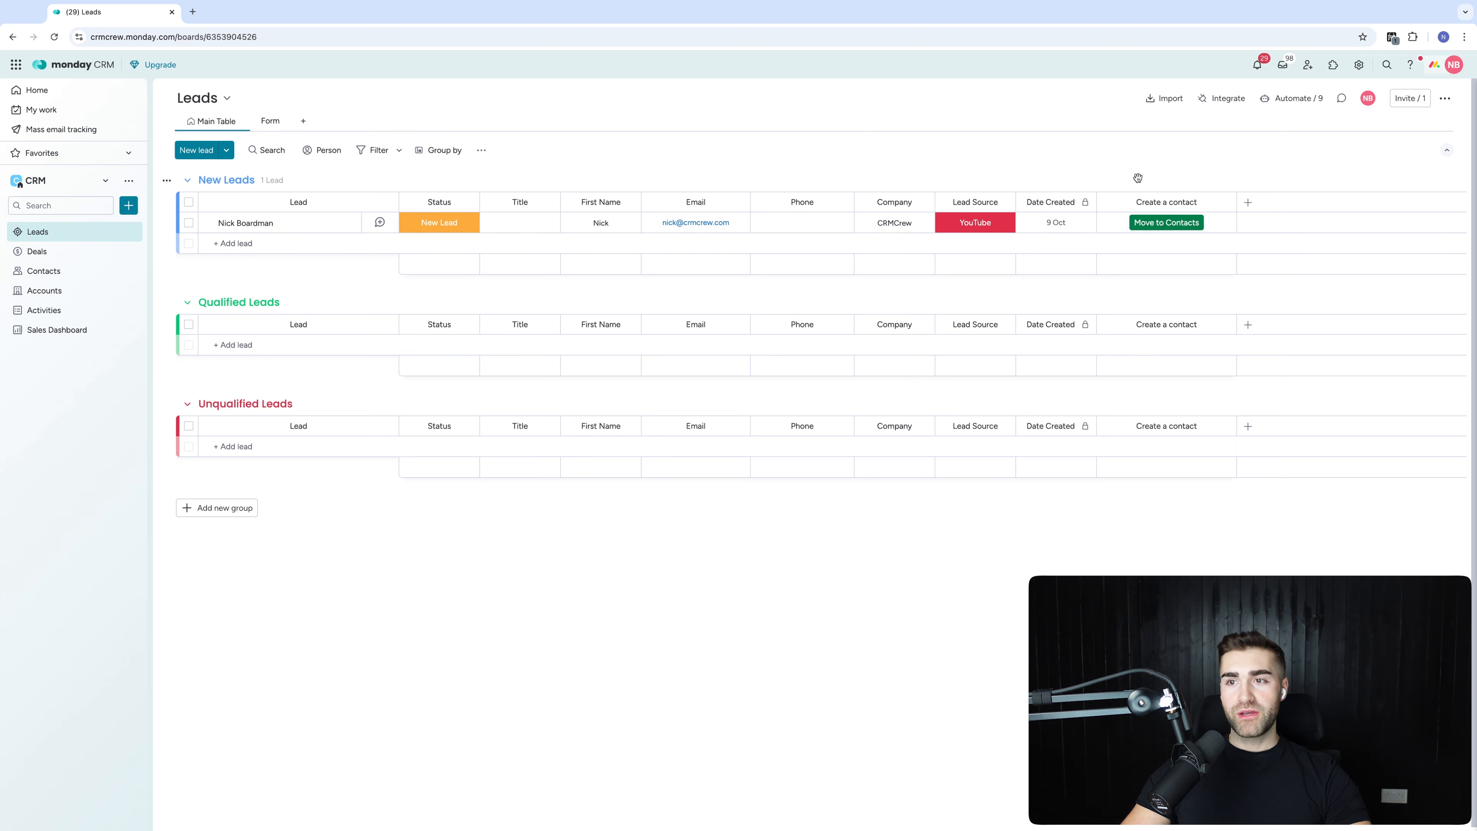
- Move the Create a contact column on the Leads board so it directly follows the Lead column
{"action": "left_click_drag", "start_coordinate": [1140, 213], "coordinate": [465, 209]}
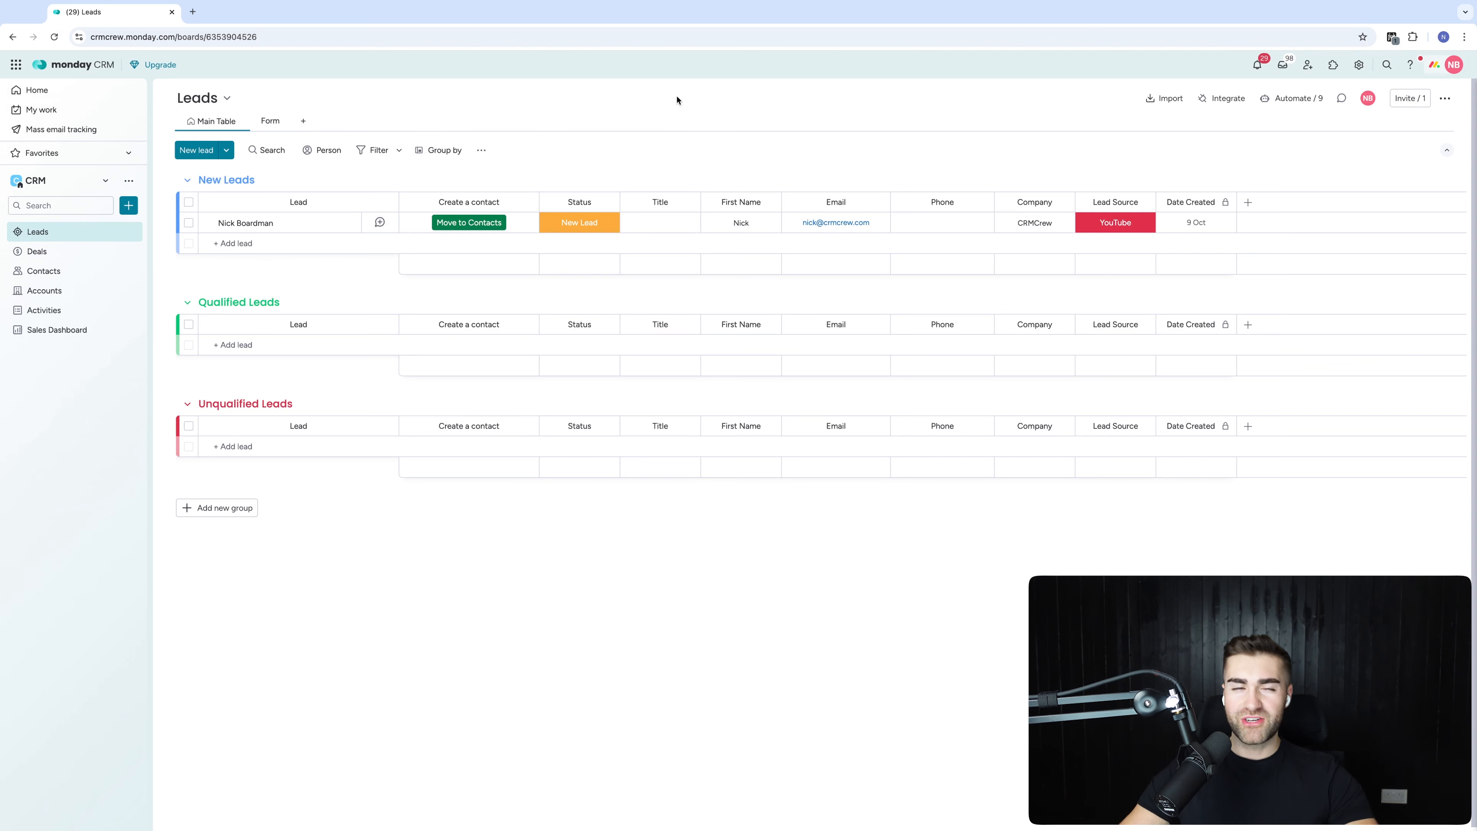
- Add a text column named UUID to the Deals board and restrict editing of that column
{"action": "left_click", "coordinate": [48, 257]}
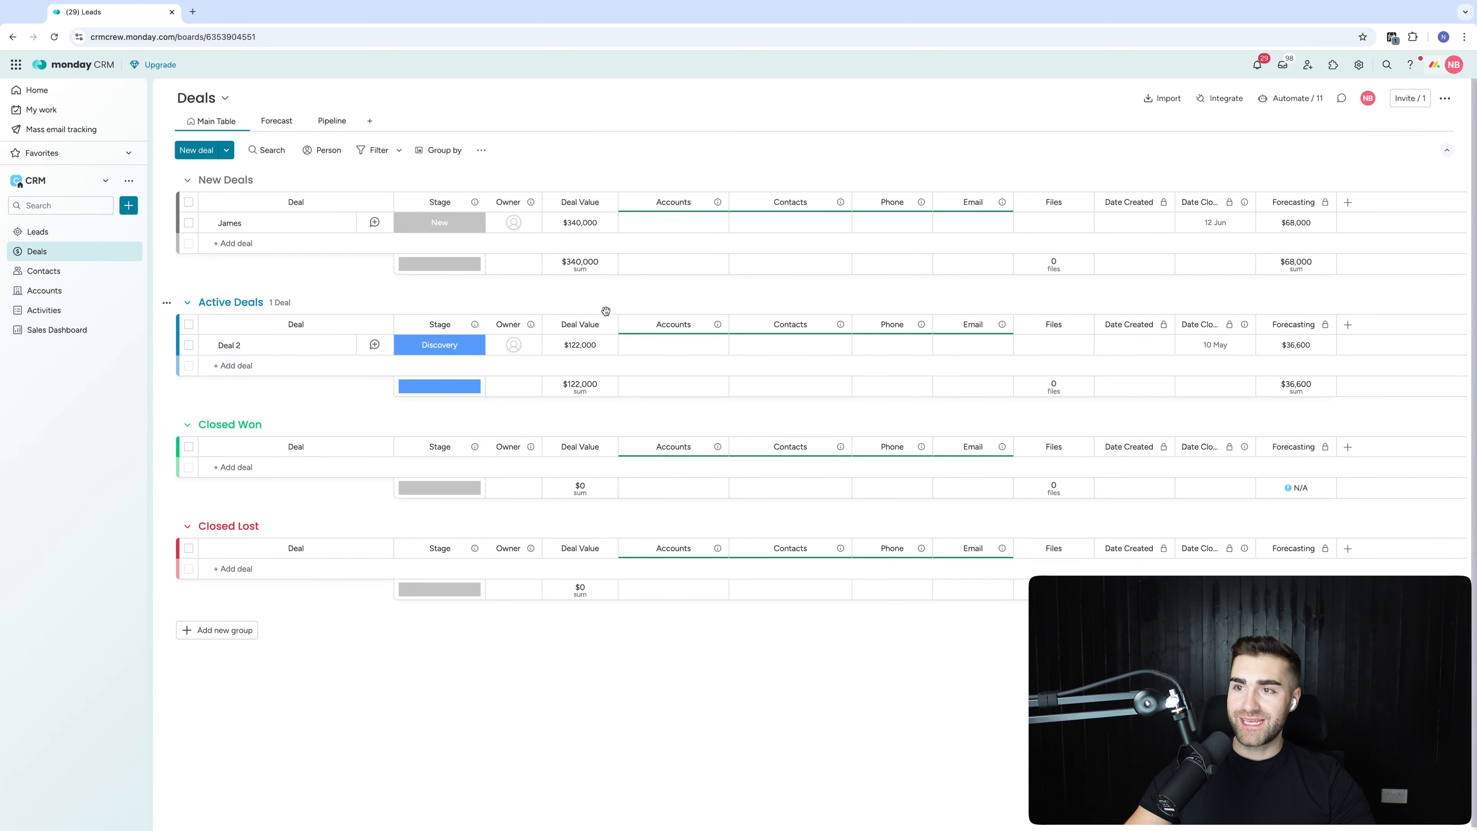
{"action": "left_click", "coordinate": [1347, 202]}
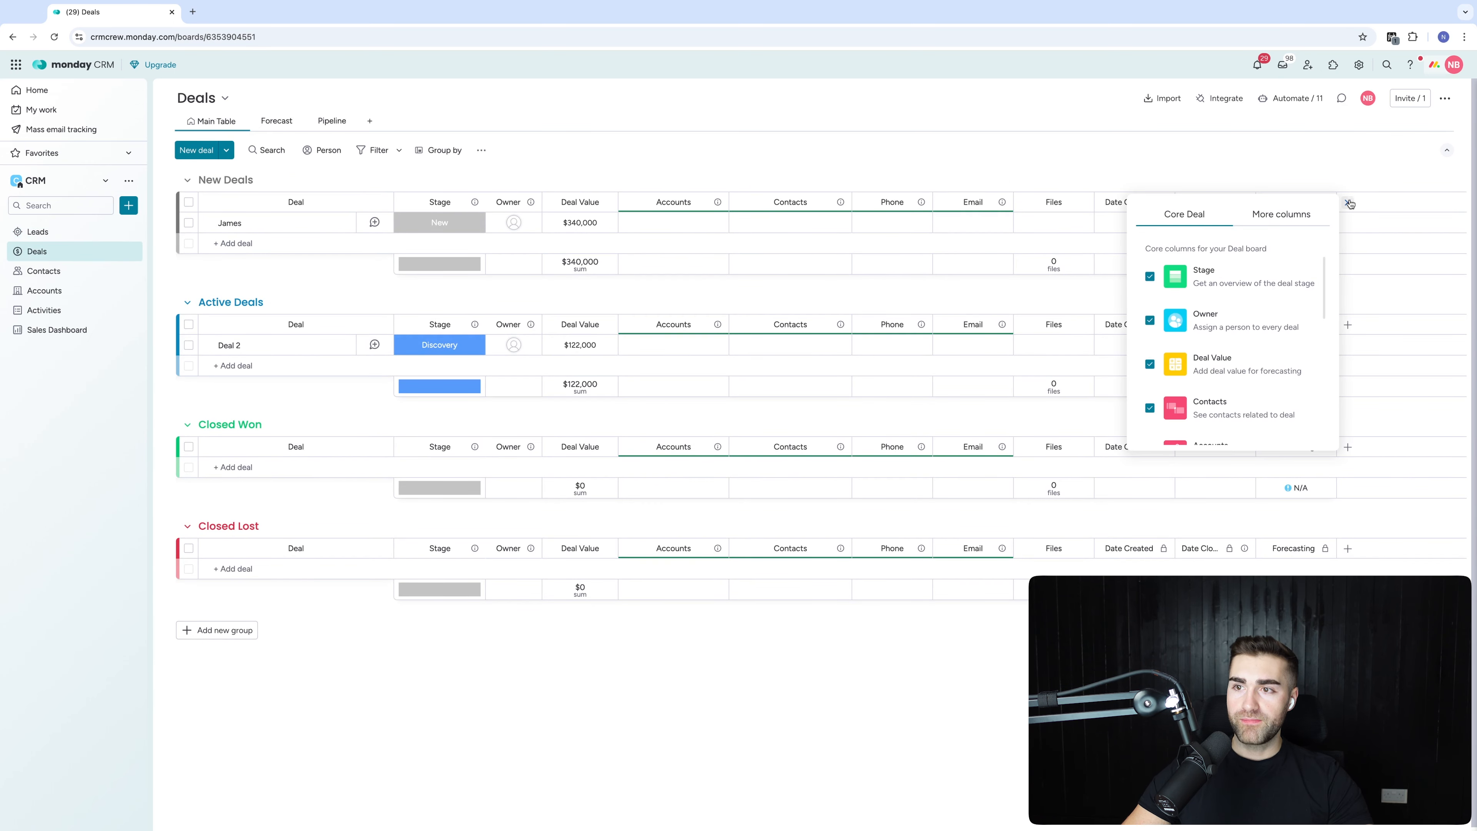
{"action": "left_click", "coordinate": [1273, 218]}
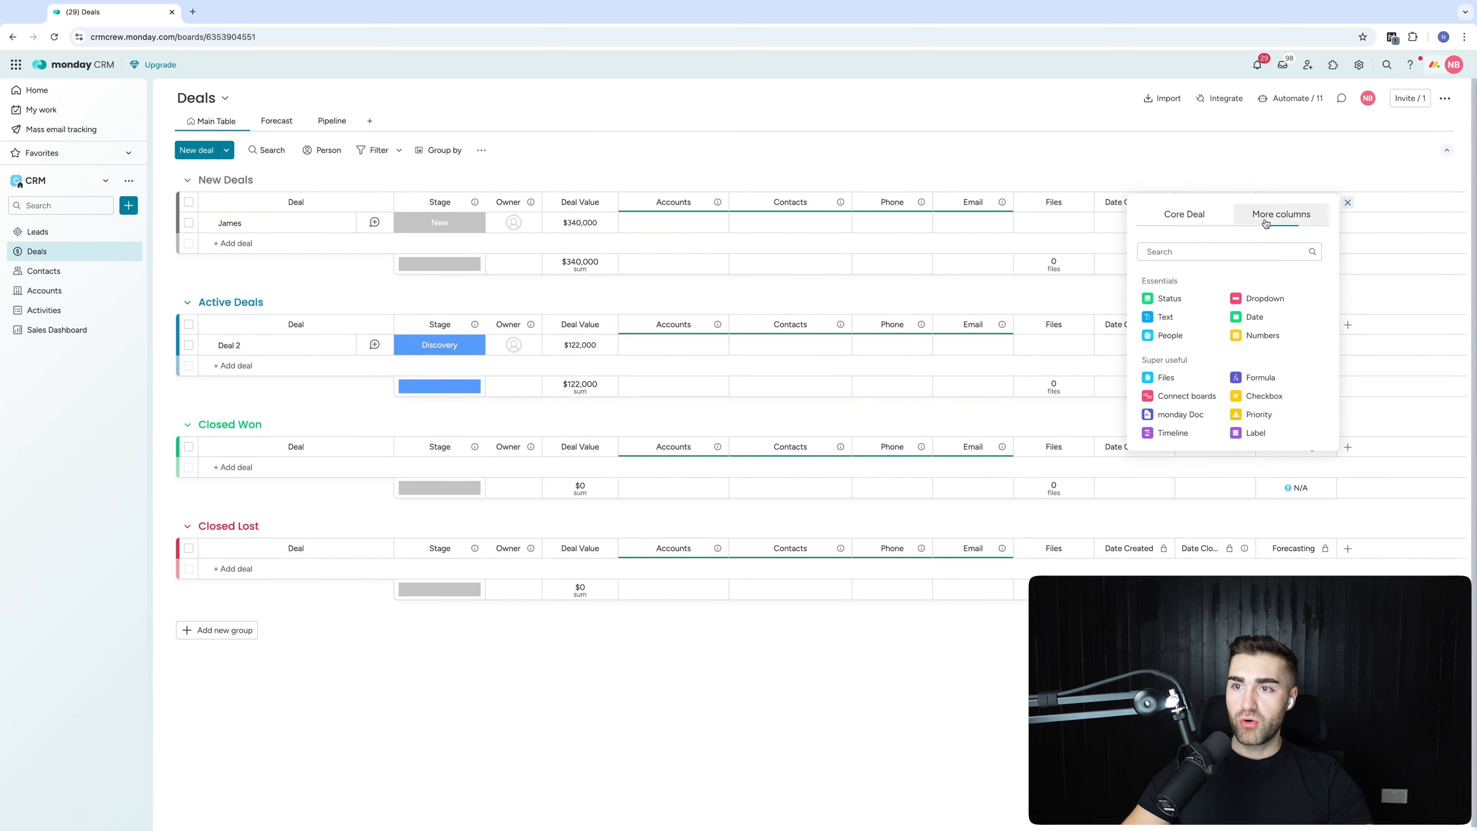
{"action": "left_click", "coordinate": [1220, 318]}
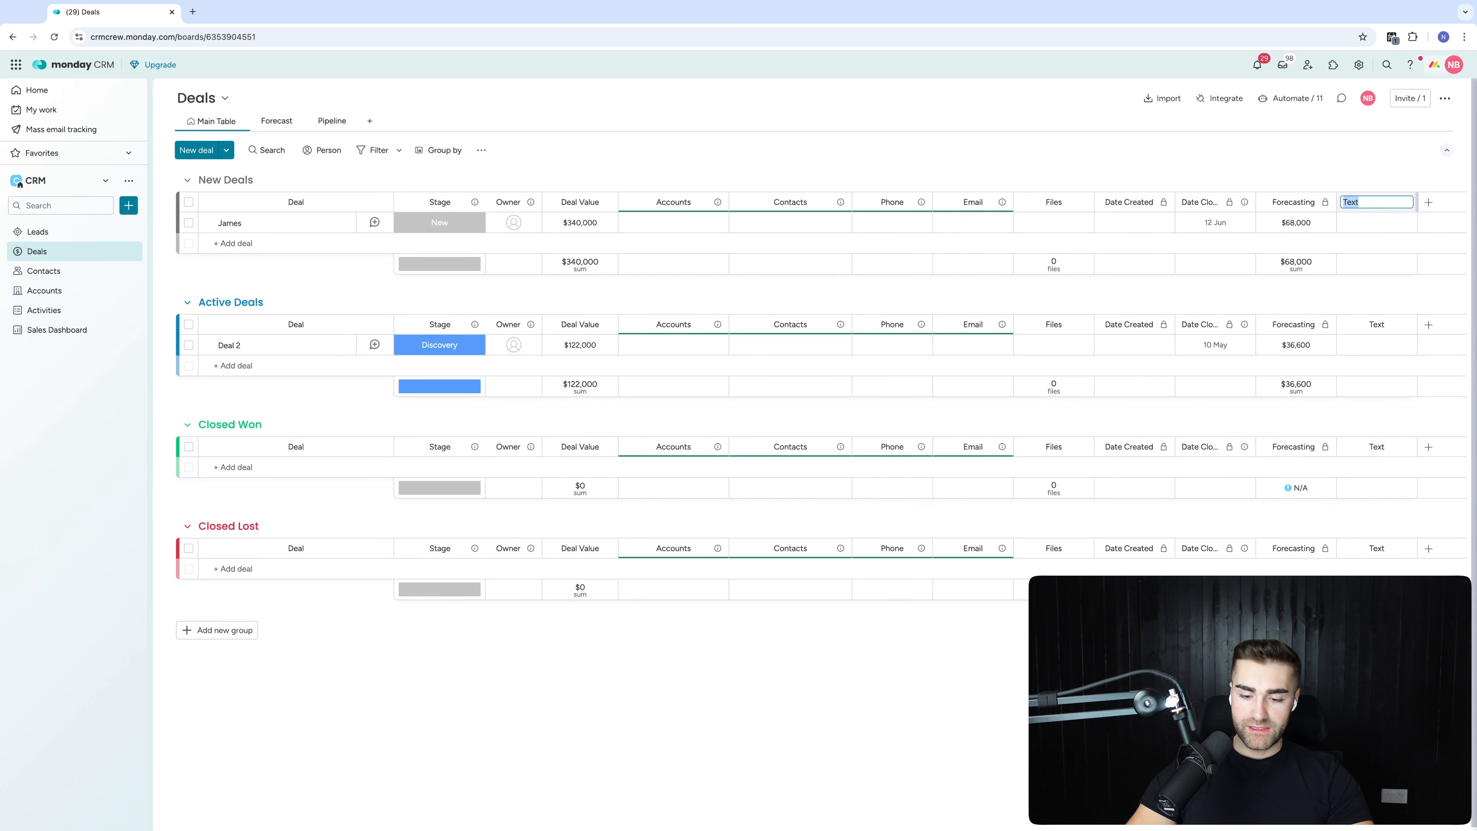
{"action": "type", "text": "UUID"}
{"action": "key", "text": "Return"}
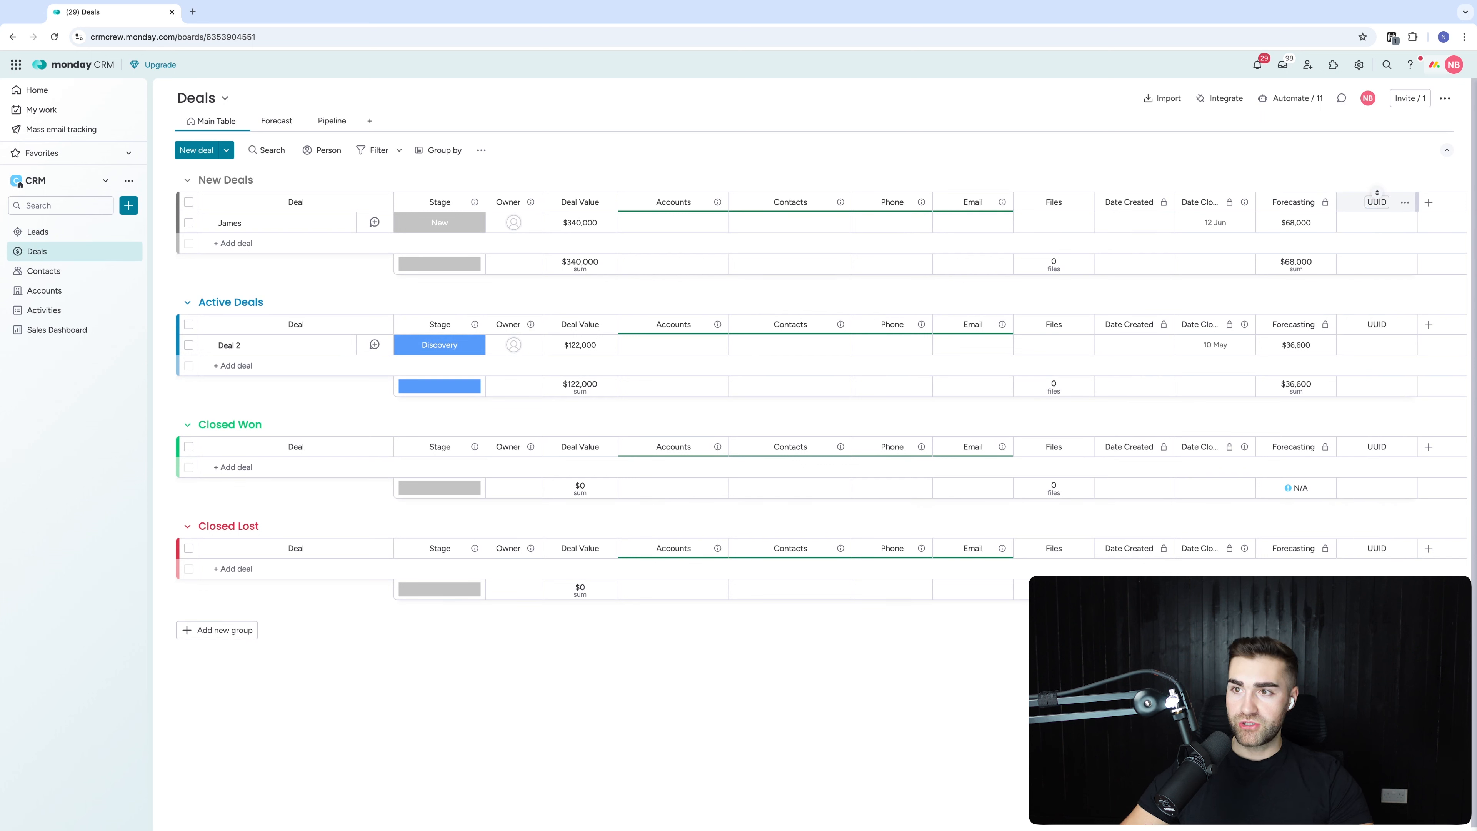
{"action": "left_click", "coordinate": [1405, 202]}
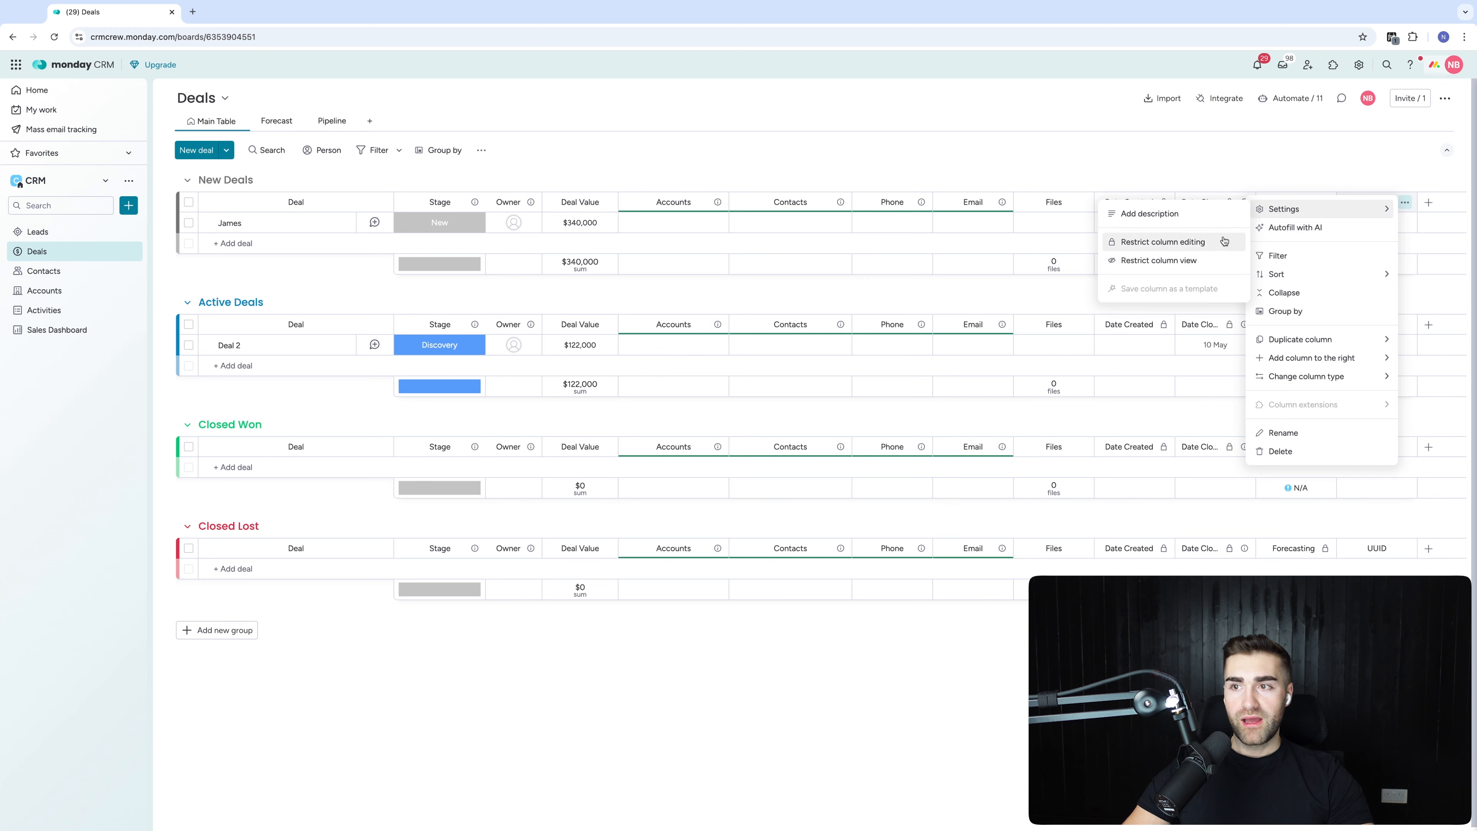
{"action": "left_click", "coordinate": [1232, 164]}
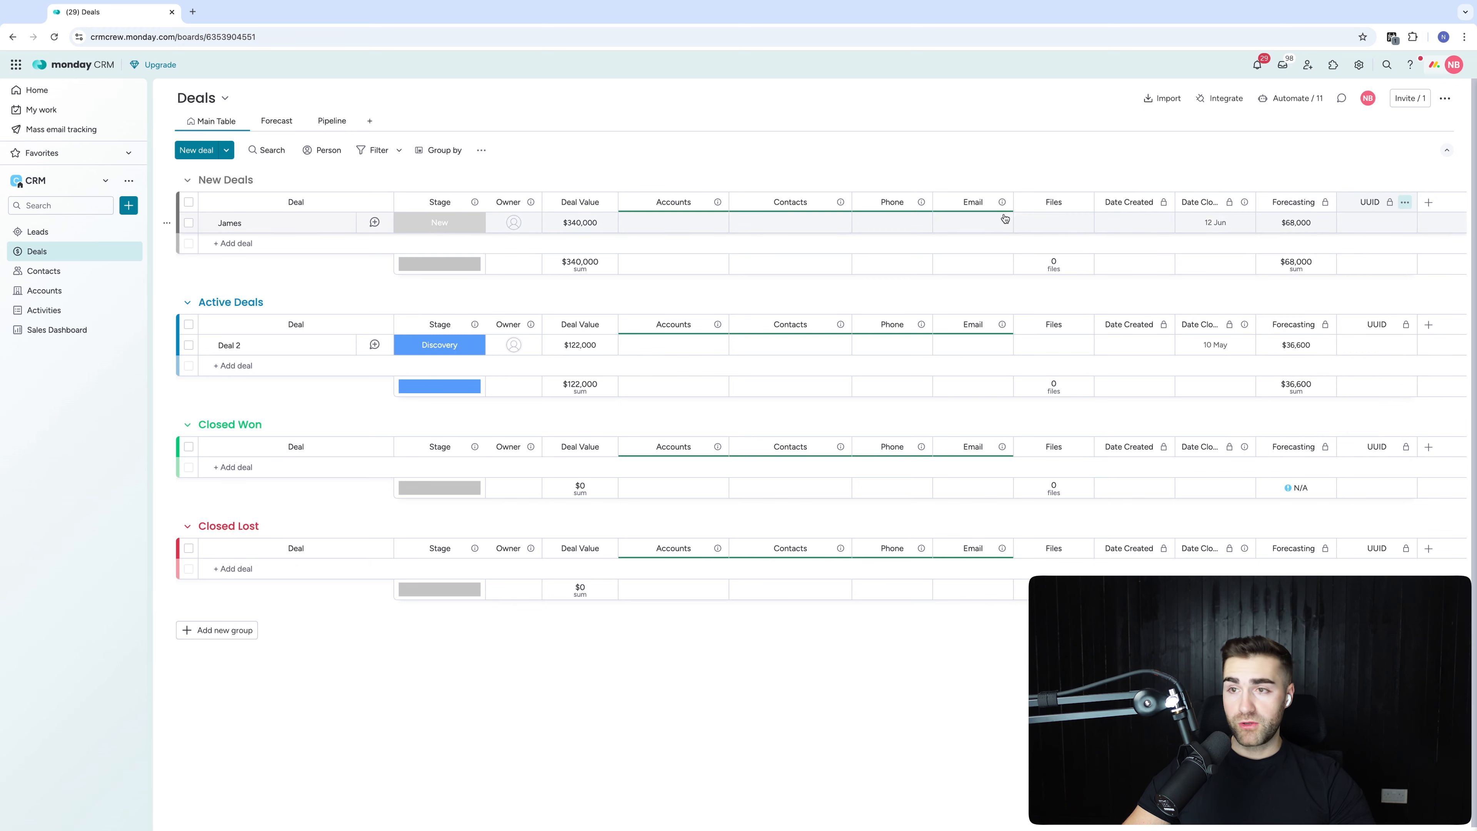
- Add a text column named UUID to the Contacts board
{"action": "left_click", "coordinate": [41, 271]}
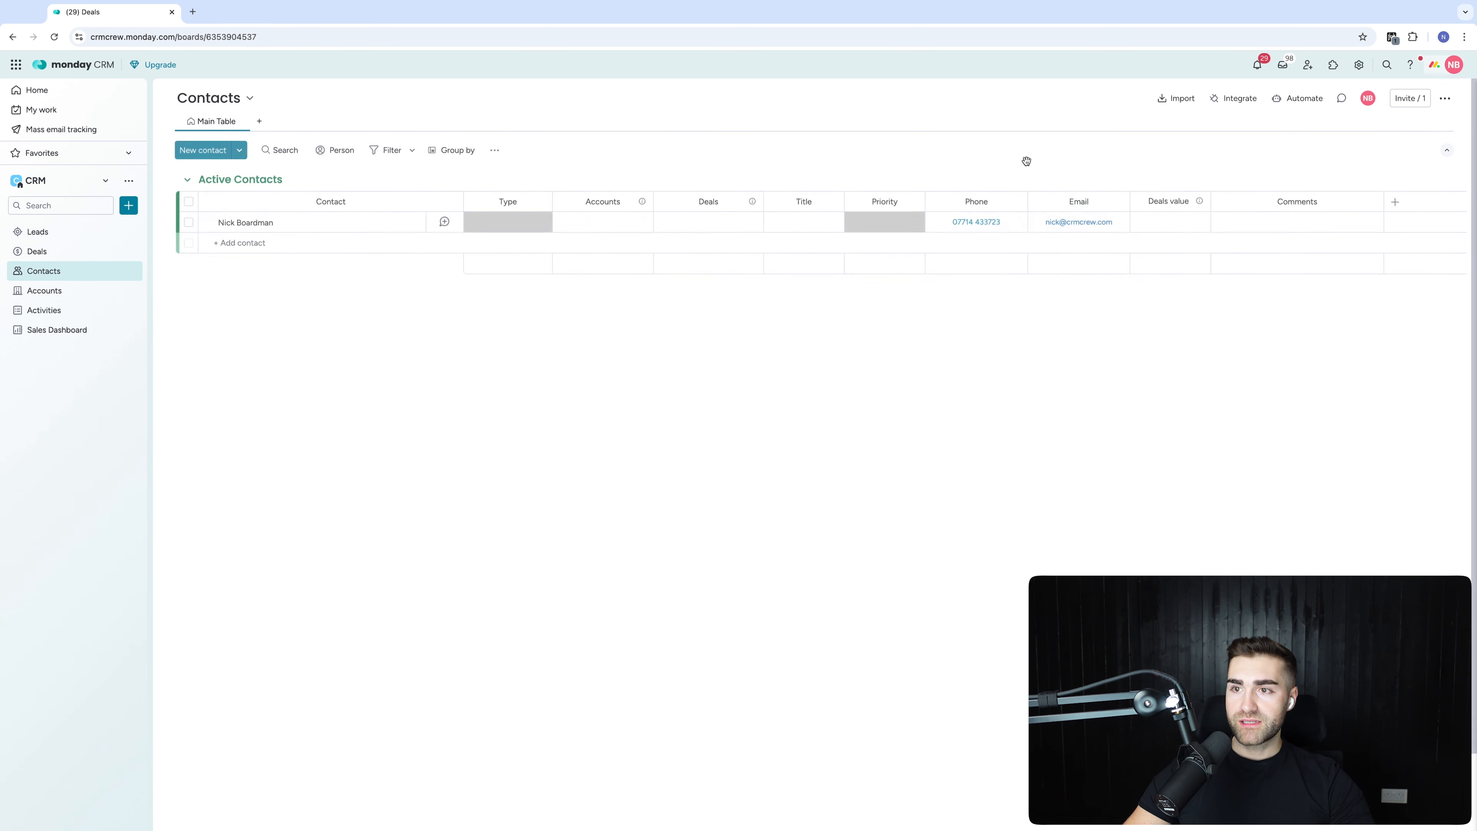
{"action": "left_click", "coordinate": [1394, 202]}
{"action": "left_click", "coordinate": [1326, 214]}
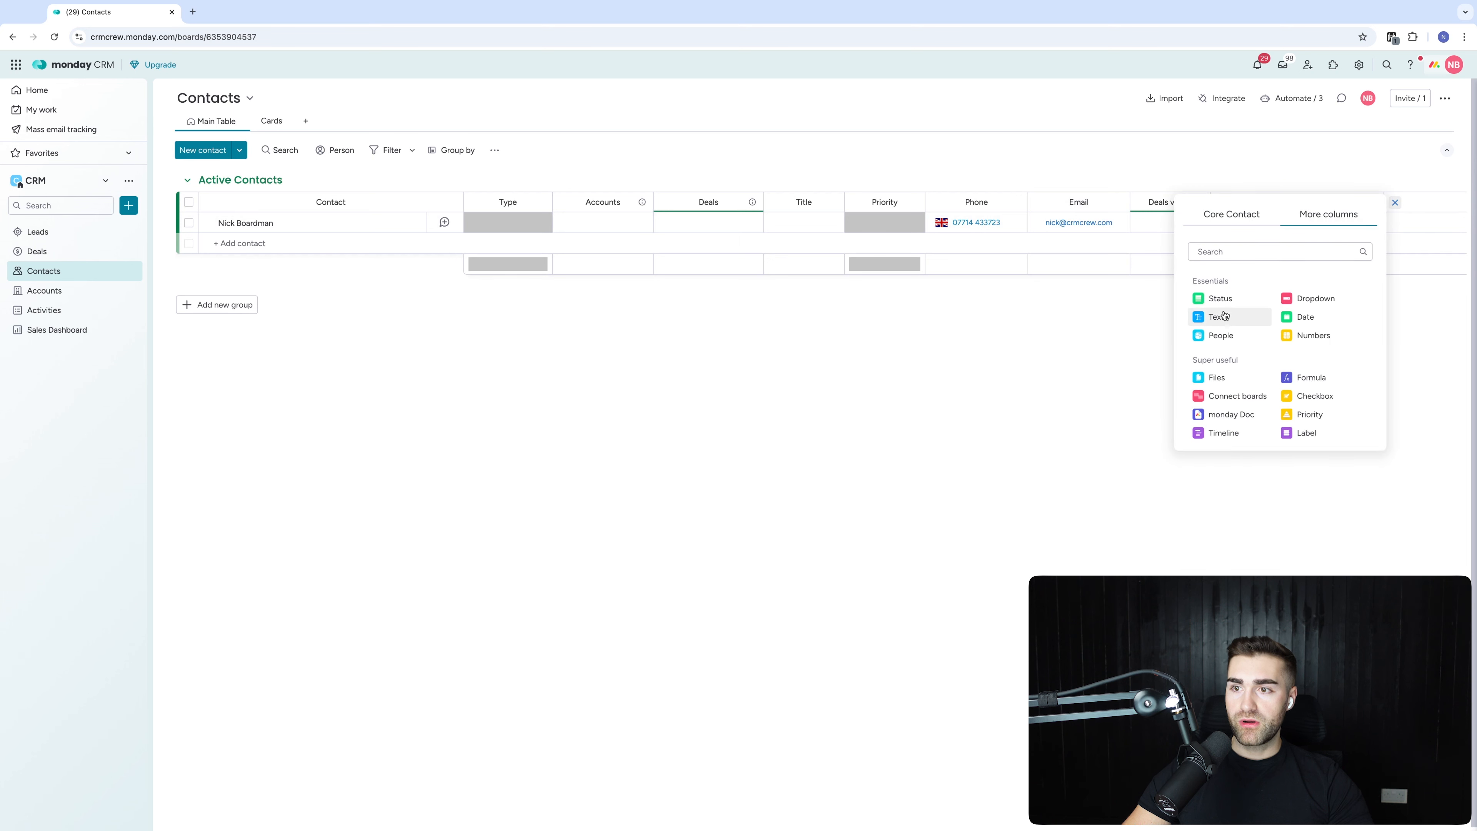
{"action": "left_click", "coordinate": [1221, 317]}
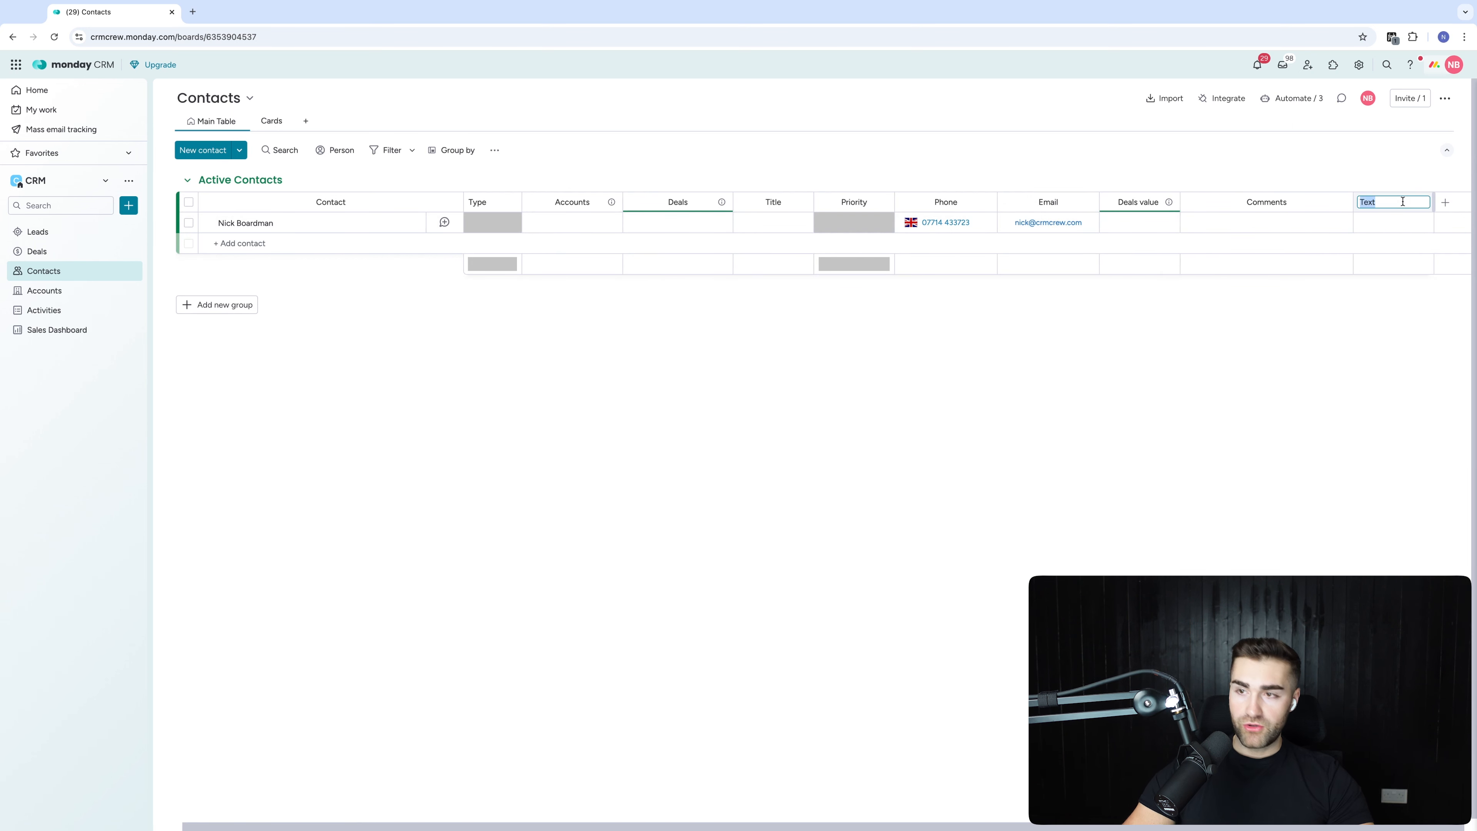
{"action": "type", "text": "UUID"}
{"action": "left_click", "coordinate": [1266, 452]}
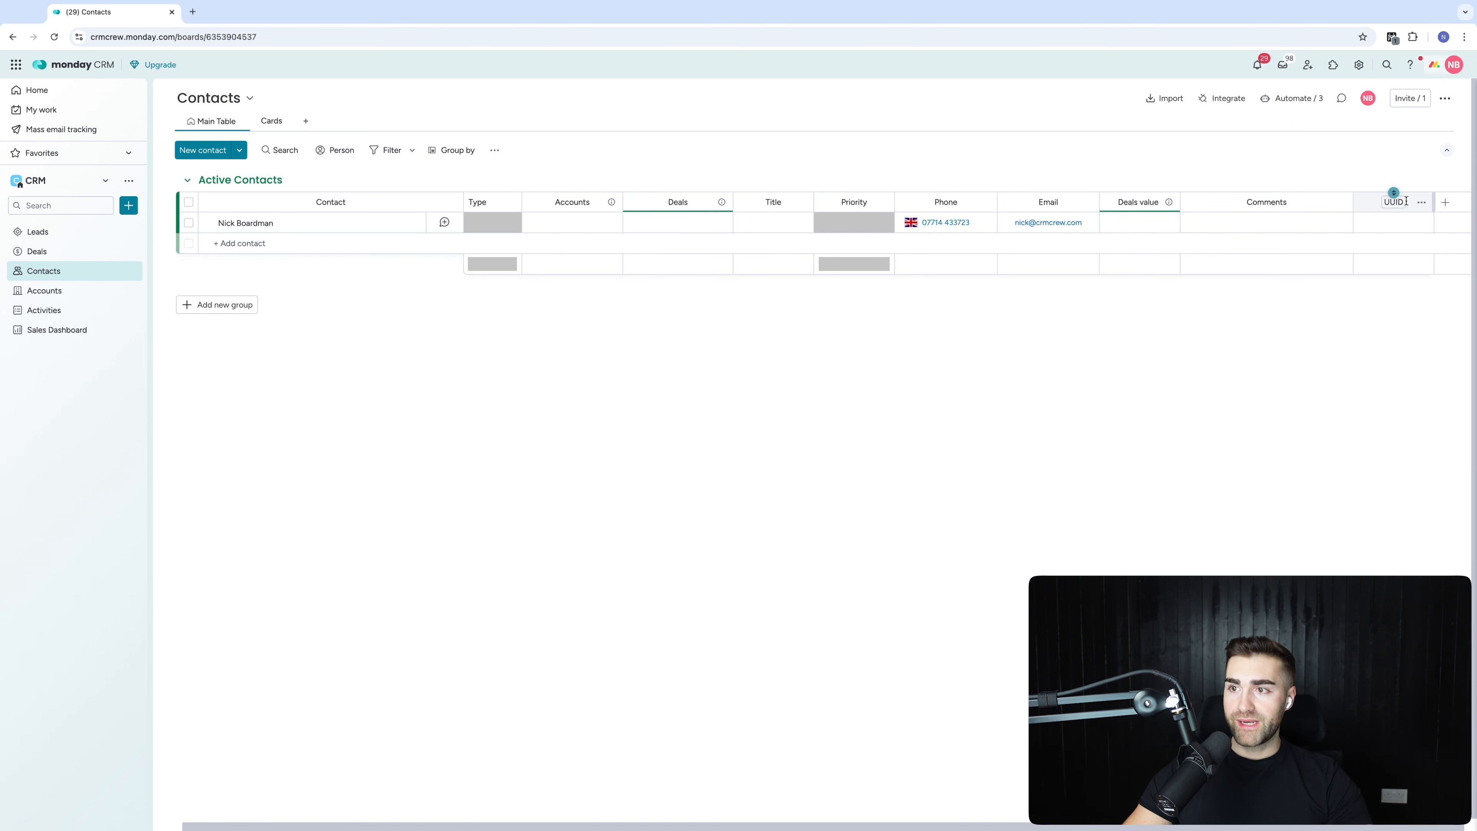
- Restrict editing of the UUID column on the Contacts board
{"action": "left_click", "coordinate": [1418, 202]}
{"action": "mouse_move", "coordinate": [1300, 210]}
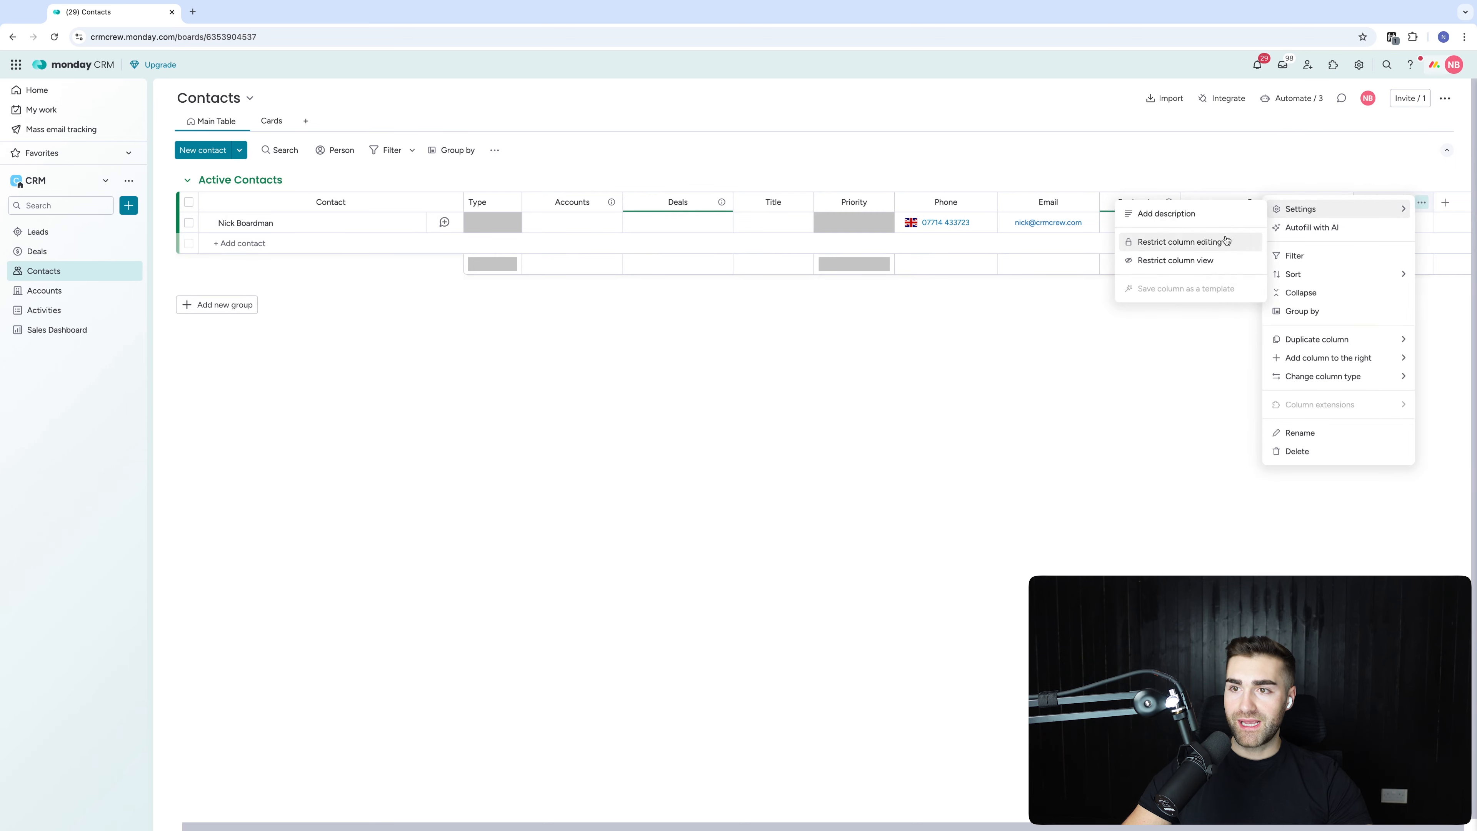
{"action": "left_click", "coordinate": [1225, 240]}
{"action": "left_click", "coordinate": [1165, 98]}
{"action": "key", "text": "Escape"}
- Add a text column named UUID to the Accounts board
{"action": "left_click", "coordinate": [66, 291]}
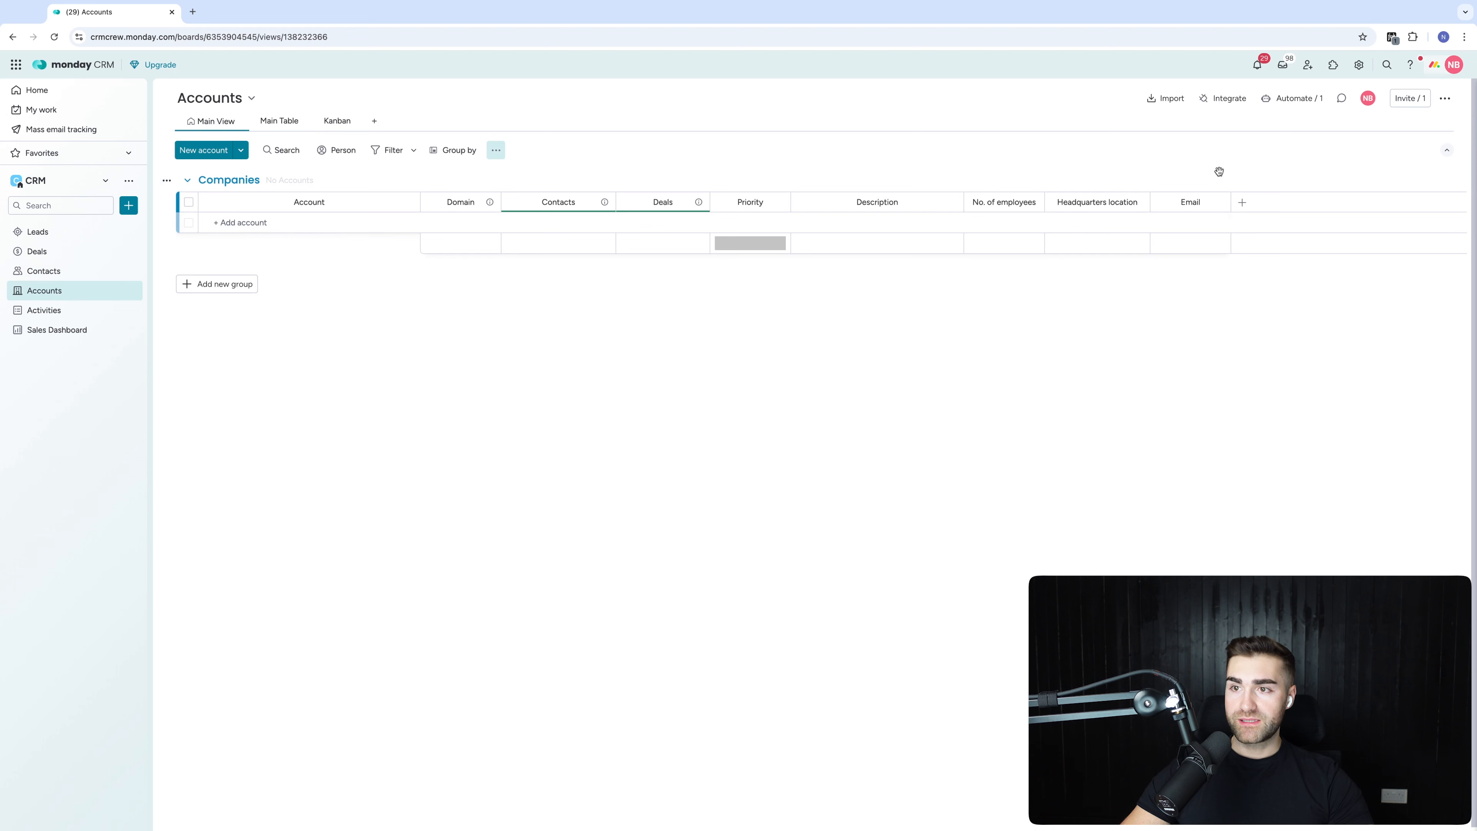
{"action": "left_click", "coordinate": [1238, 204]}
{"action": "left_click", "coordinate": [1174, 215]}
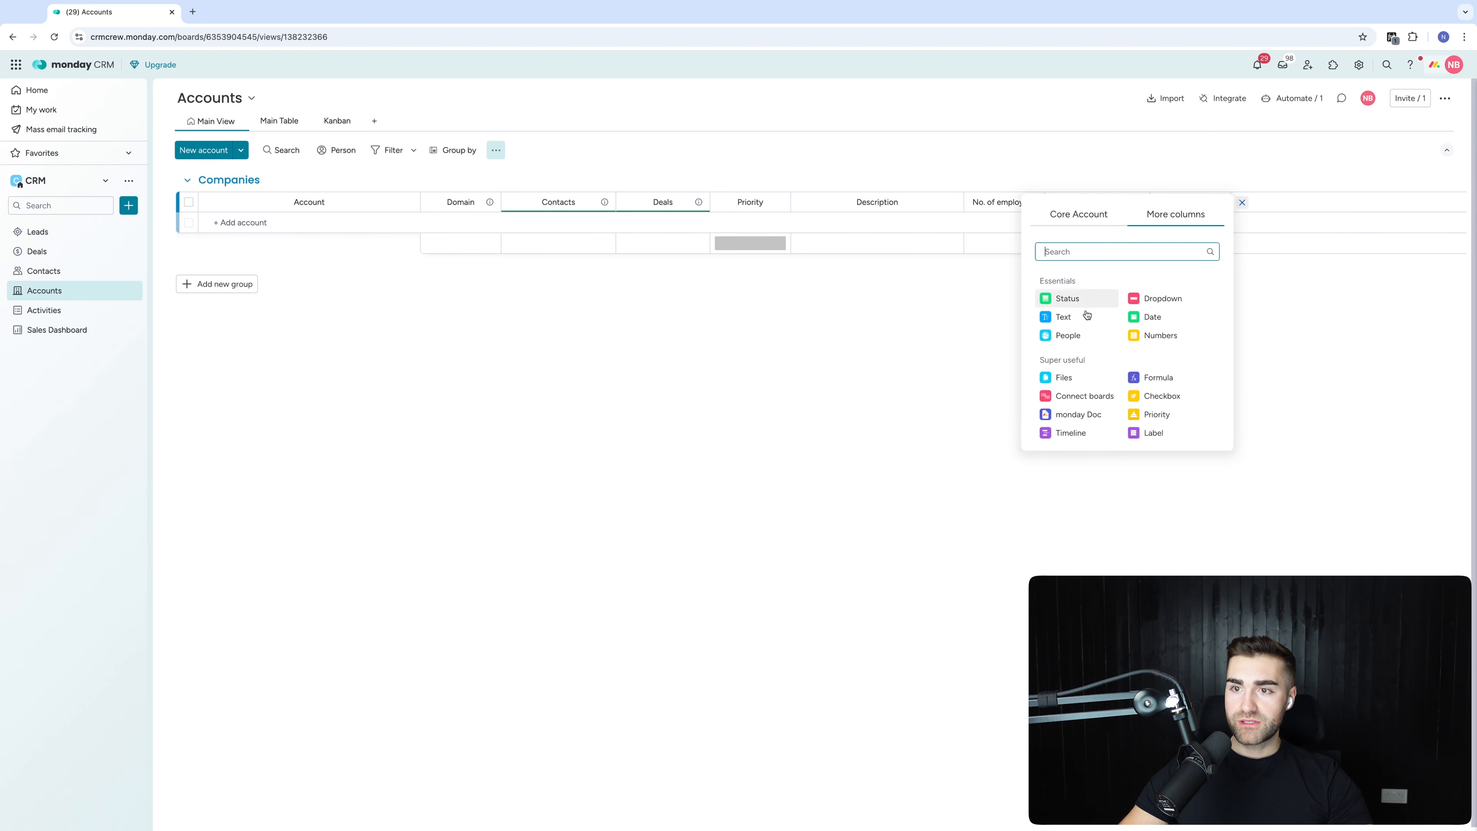
{"action": "left_click", "coordinate": [1066, 317]}
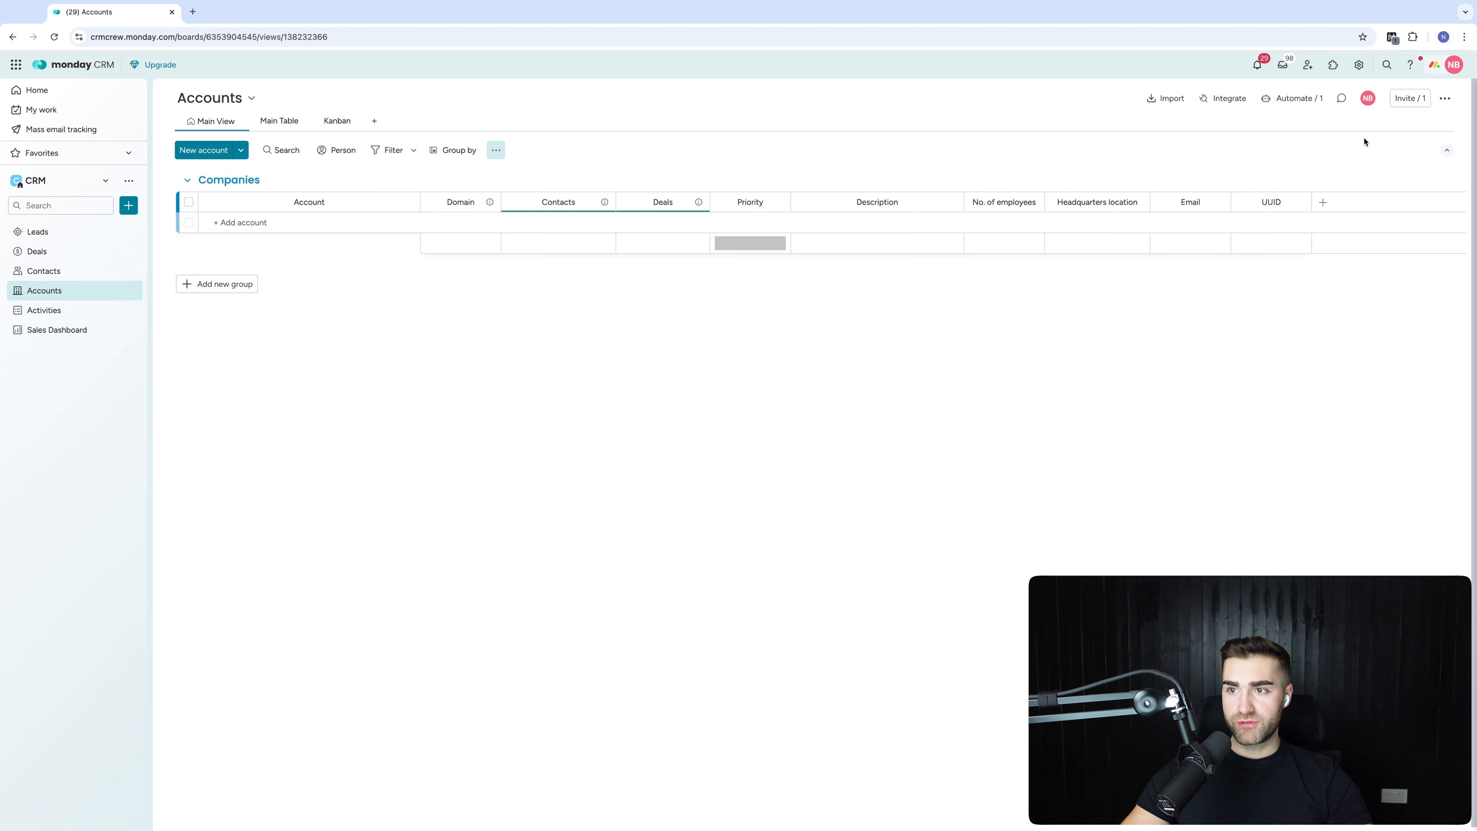
- Restrict editing of the UUID column on the Accounts board
{"action": "left_click", "coordinate": [1298, 201]}
{"action": "mouse_move", "coordinate": [1341, 211]}
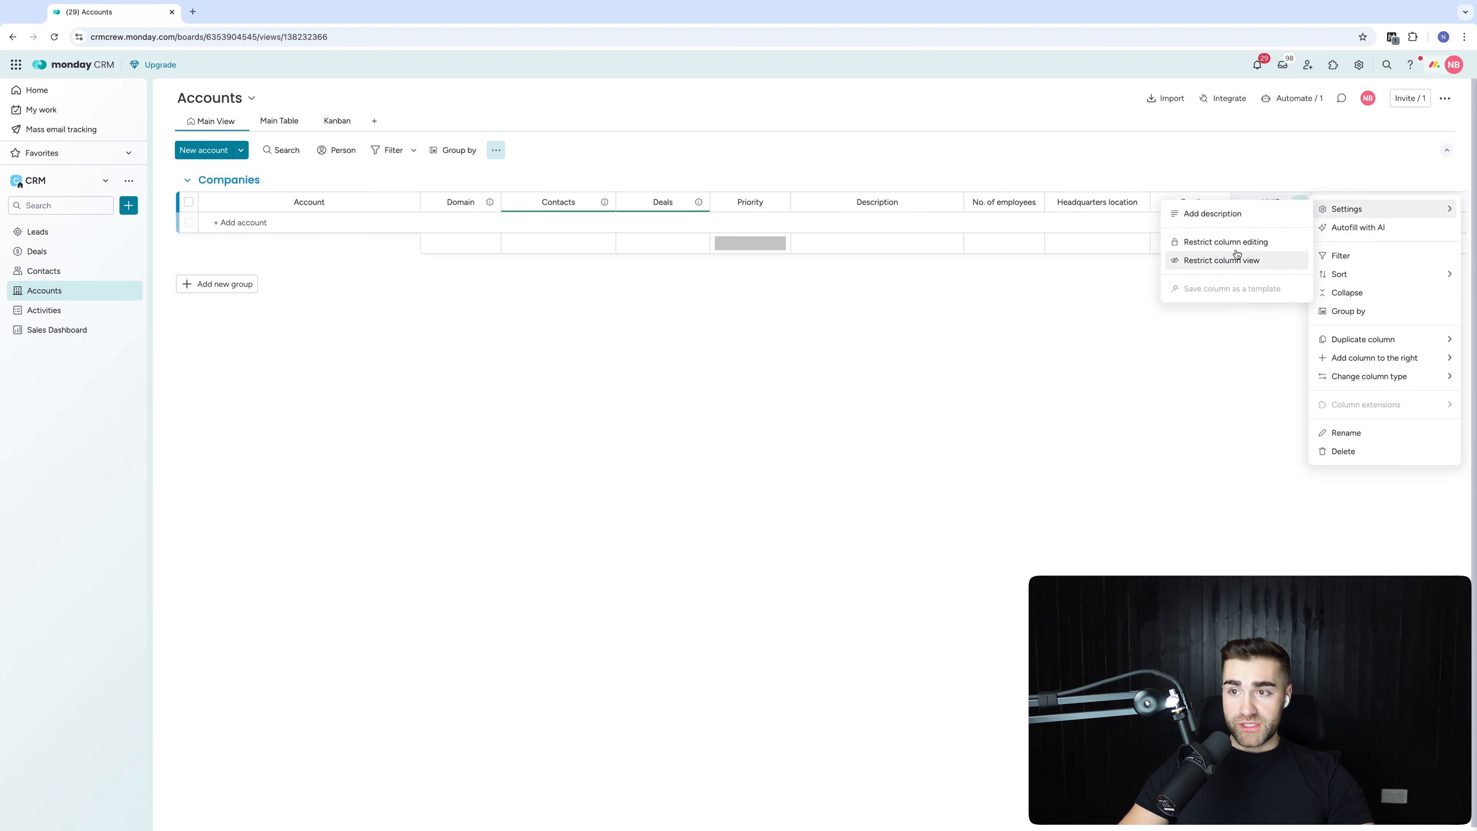
{"action": "left_click", "coordinate": [1225, 241]}
{"action": "left_click", "coordinate": [1064, 160]}
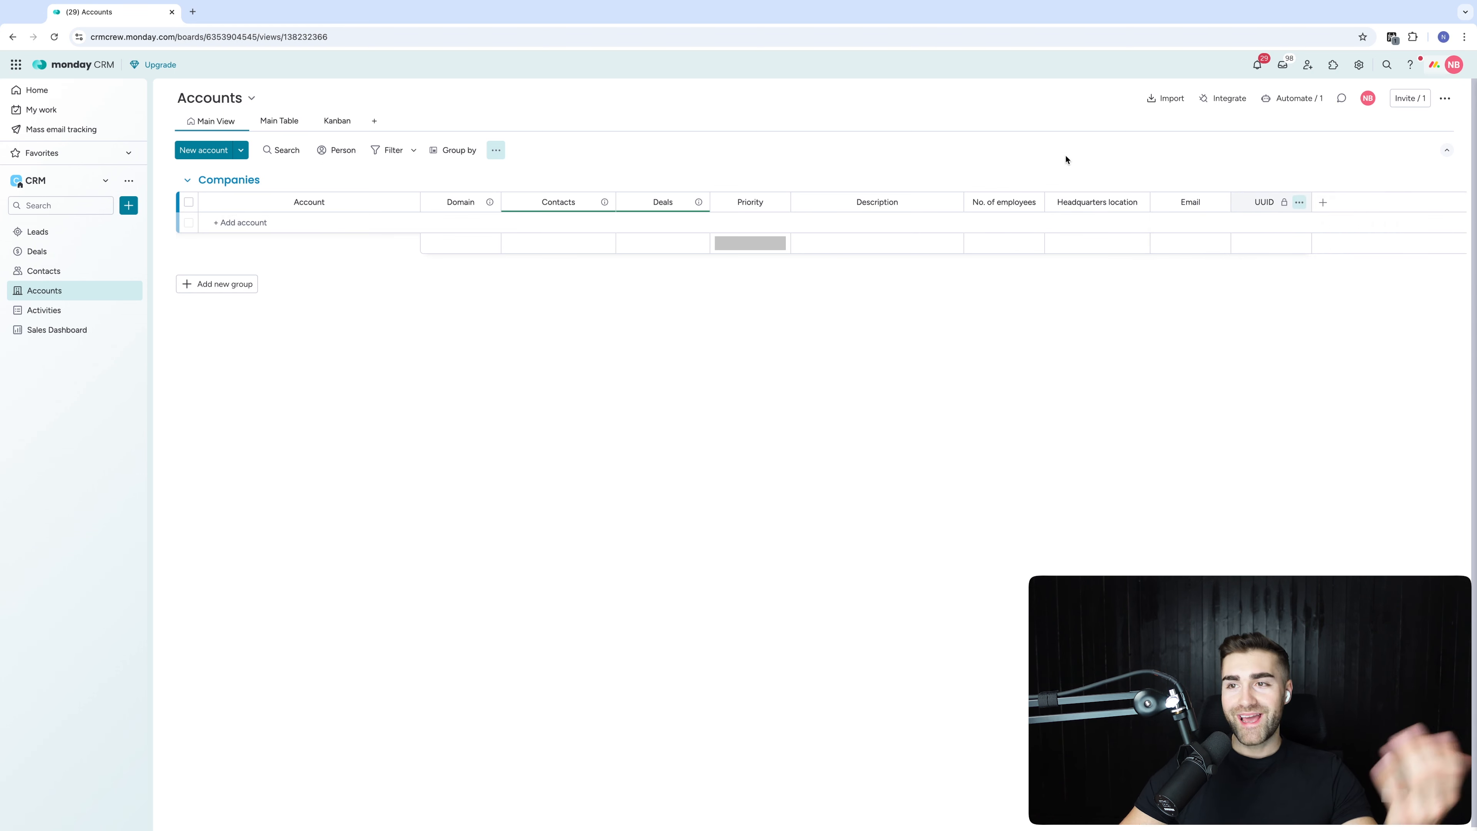
- Open the Leads board and start a new custom automation for it
{"action": "left_click", "coordinate": [50, 231]}
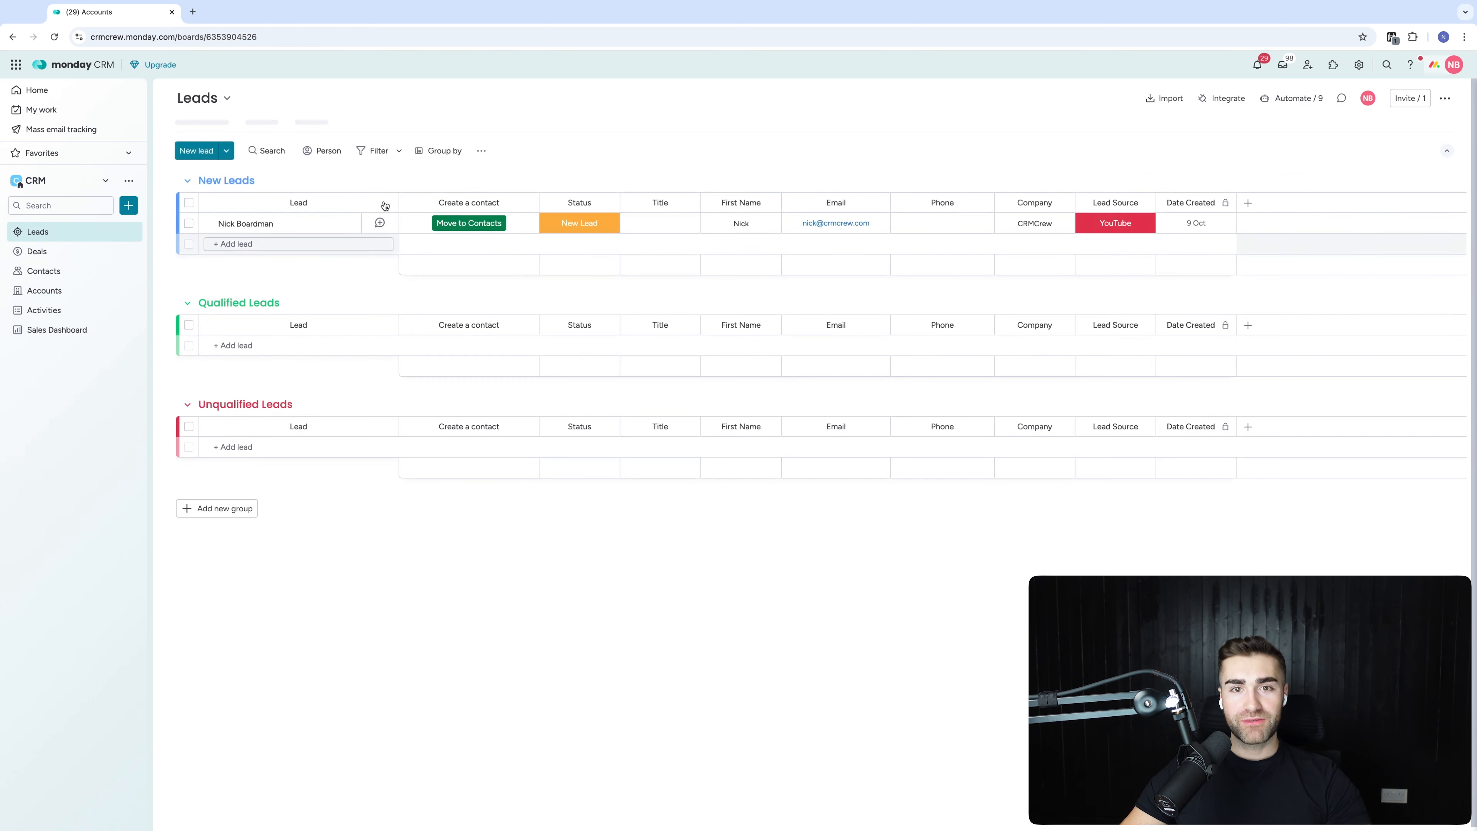
{"action": "left_click", "coordinate": [579, 223]}
{"action": "left_click", "coordinate": [573, 223]}
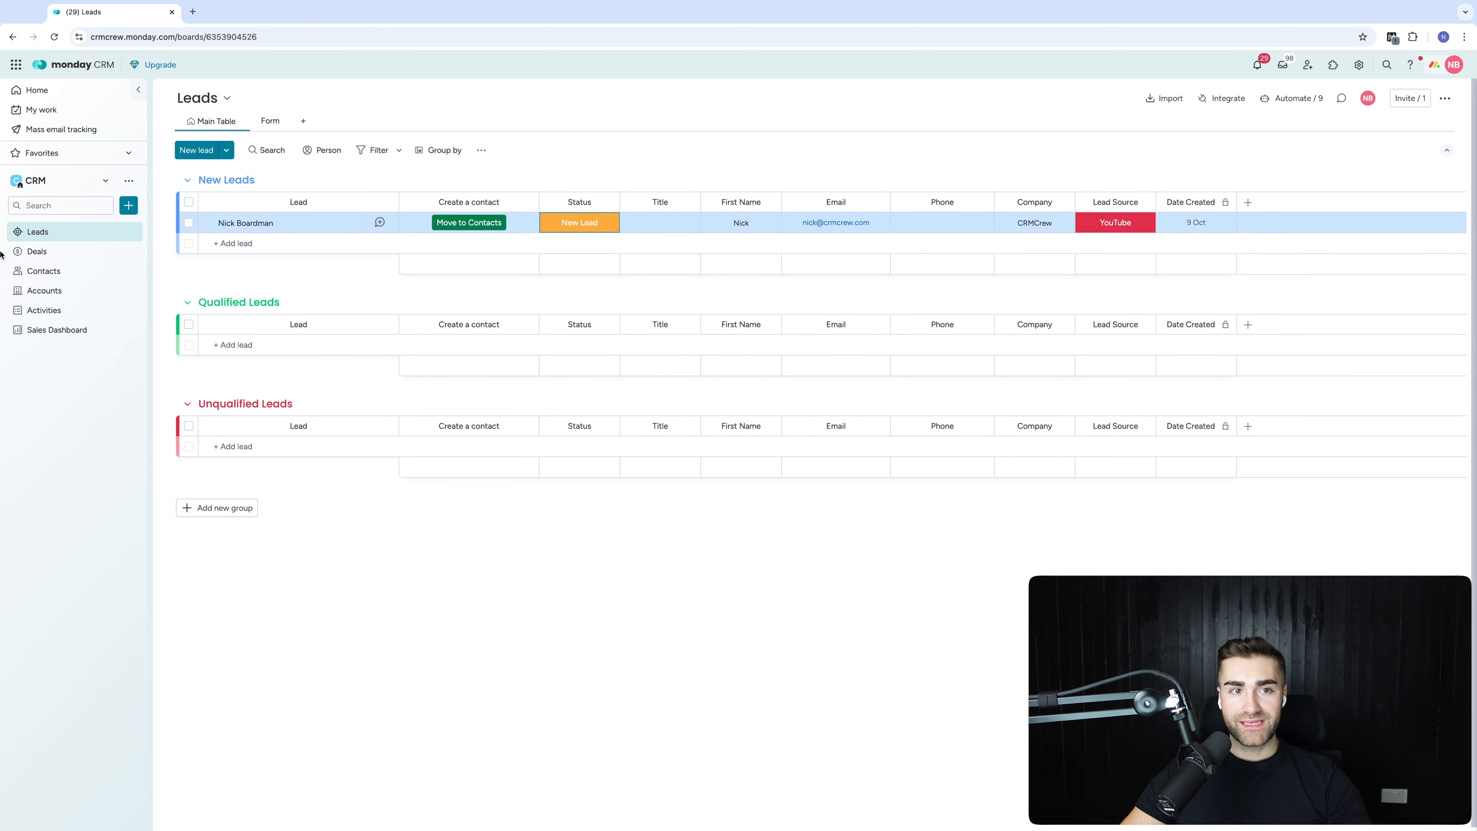
{"action": "left_click", "coordinate": [731, 154]}
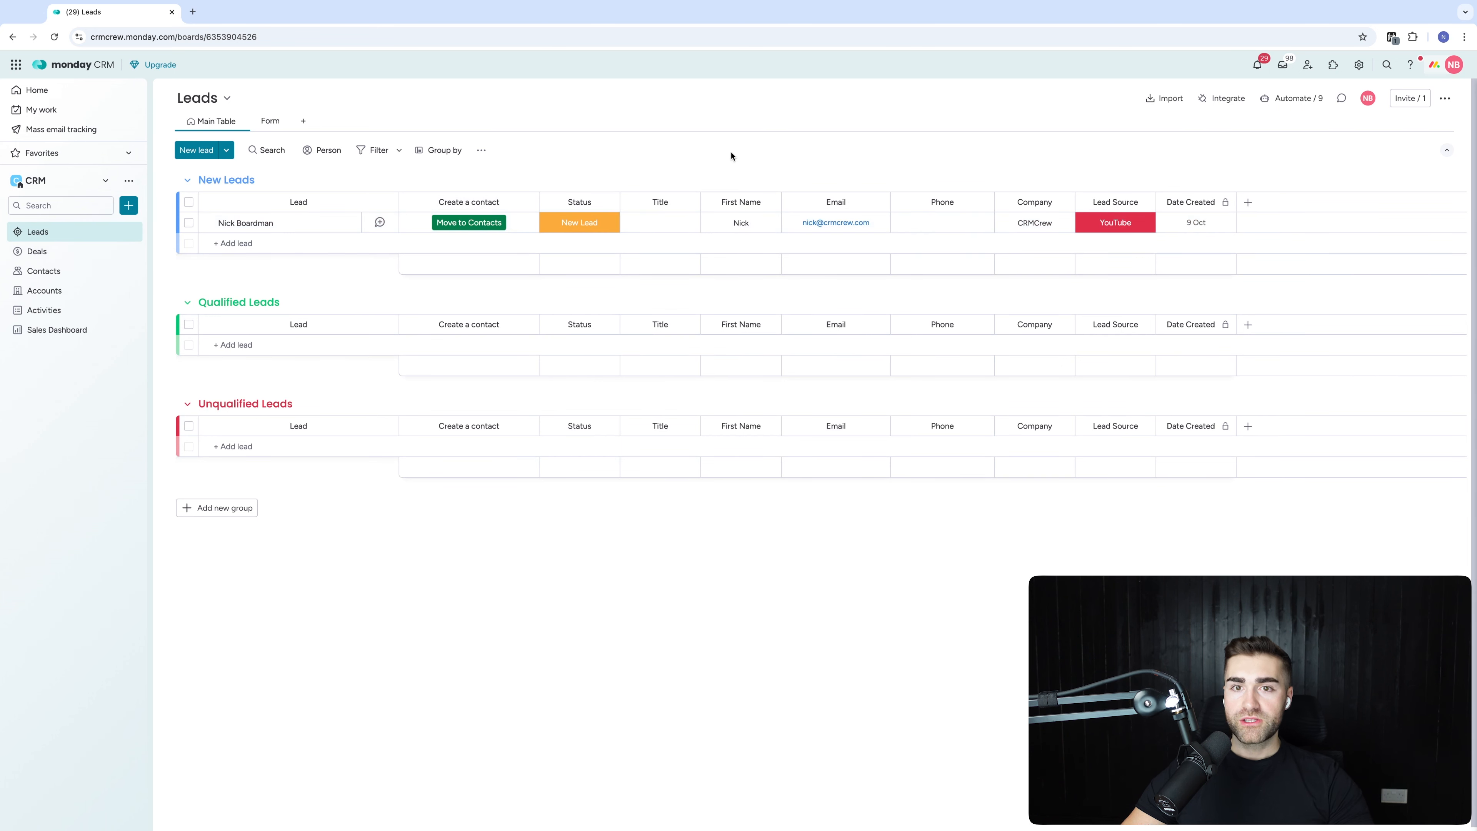
{"action": "left_click", "coordinate": [1278, 106]}
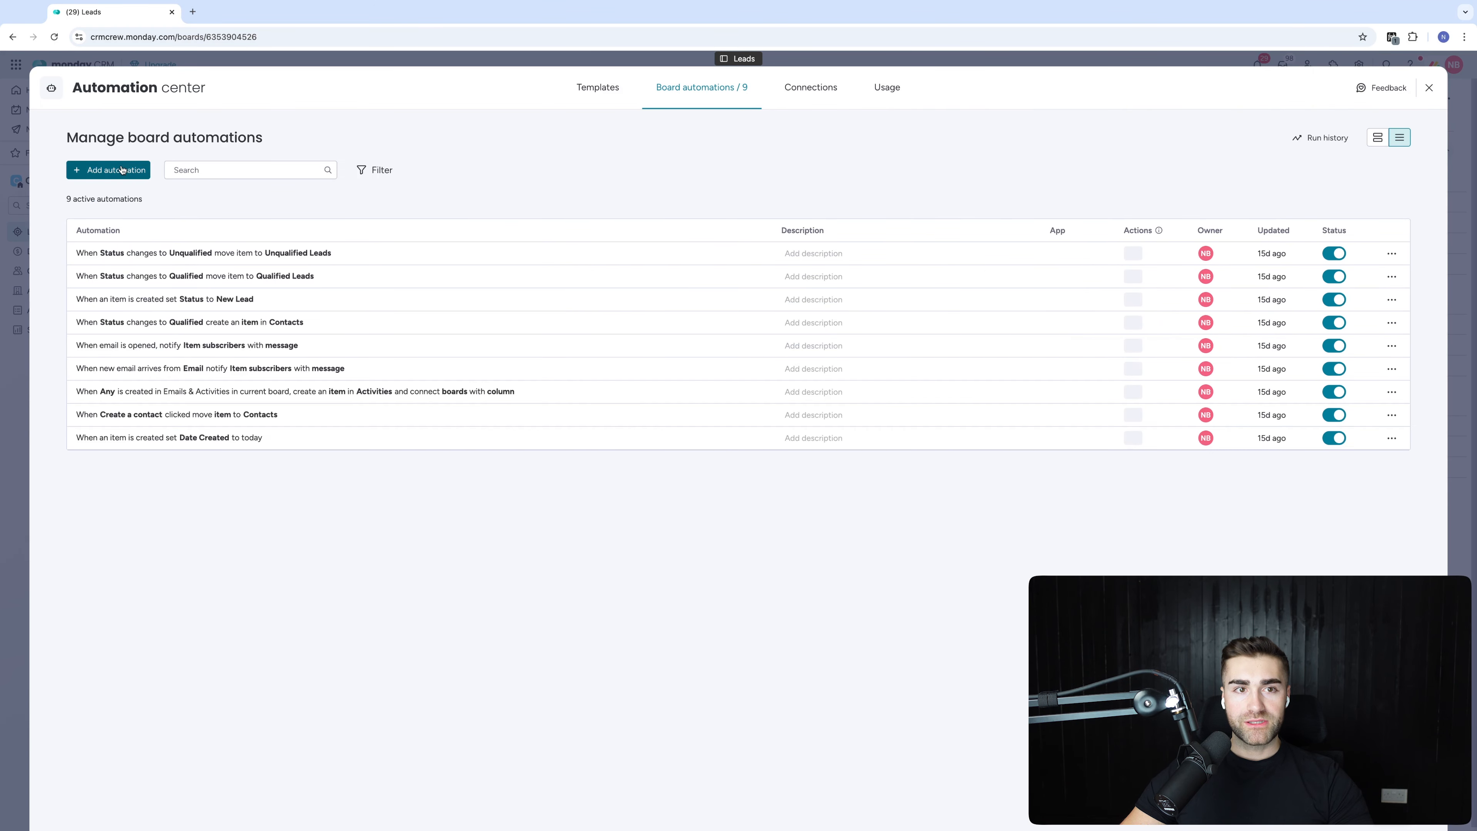
{"action": "left_click", "coordinate": [140, 170]}
- Set the automation's trigger to fire when the Status column changes to Qualified
{"action": "left_click", "coordinate": [432, 177]}
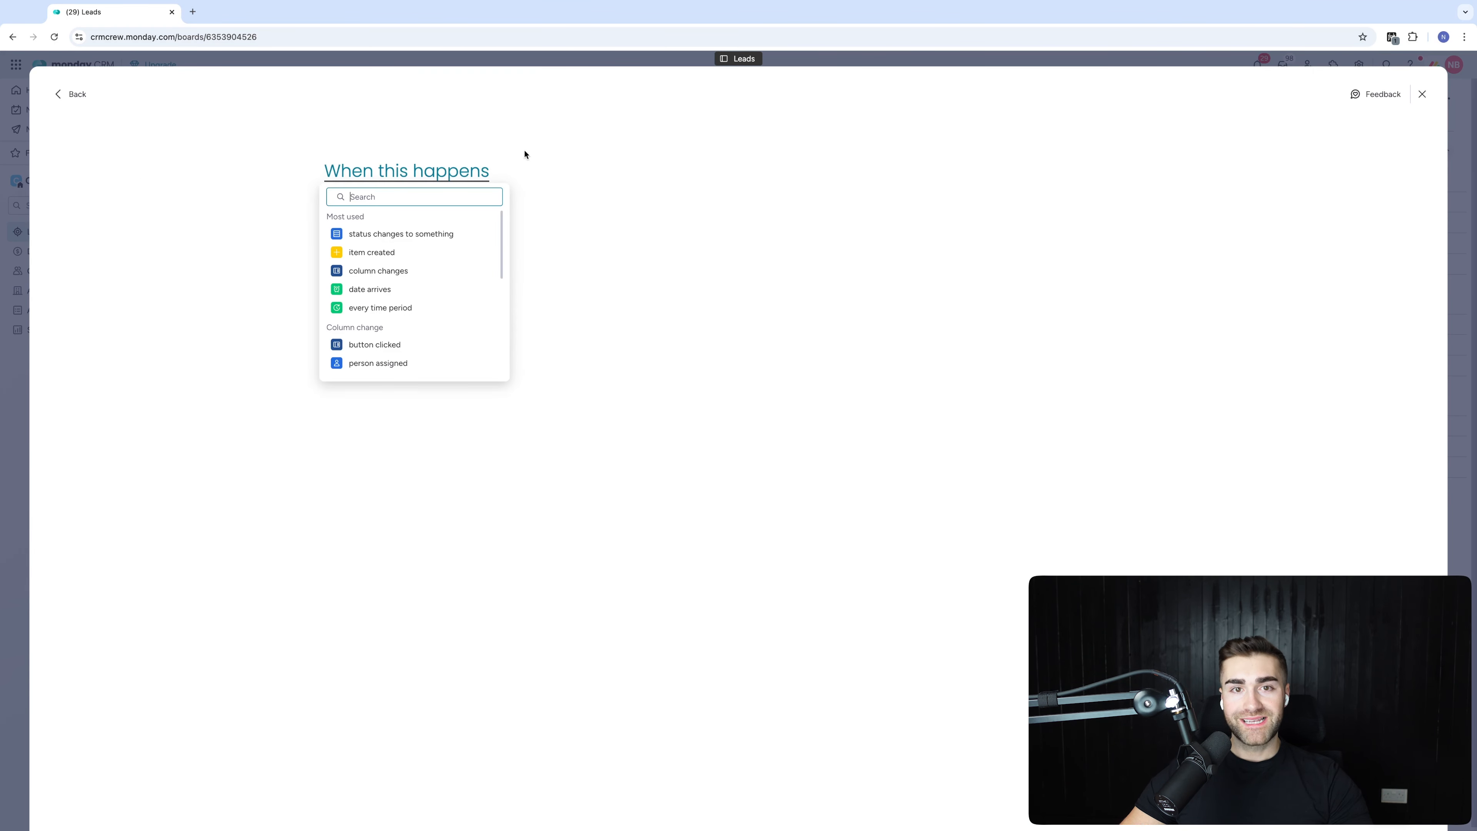
{"action": "left_click", "coordinate": [401, 234]}
{"action": "left_click", "coordinate": [401, 170]}
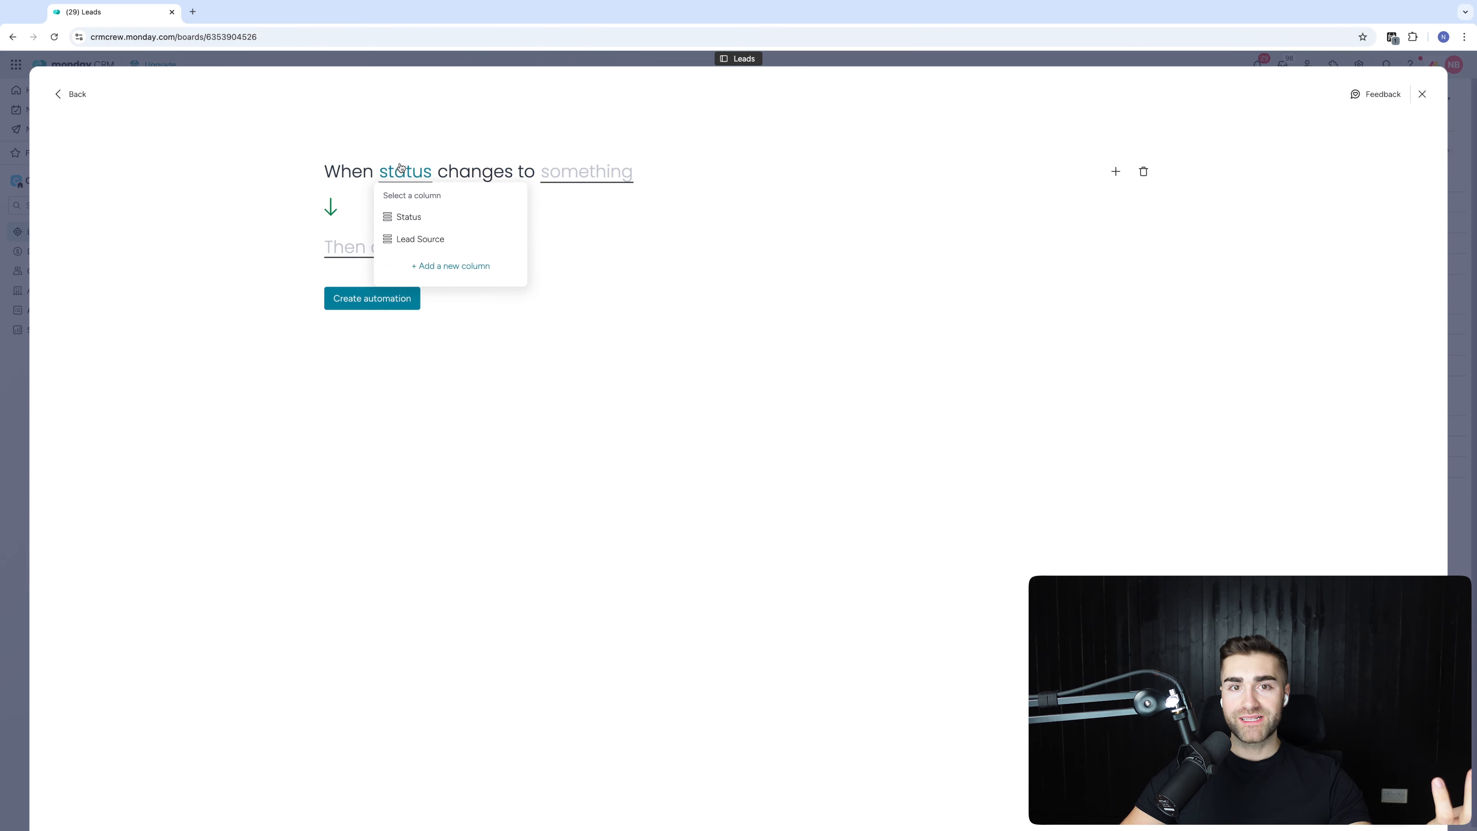
{"action": "left_click", "coordinate": [410, 218]}
{"action": "left_click", "coordinate": [608, 174]}
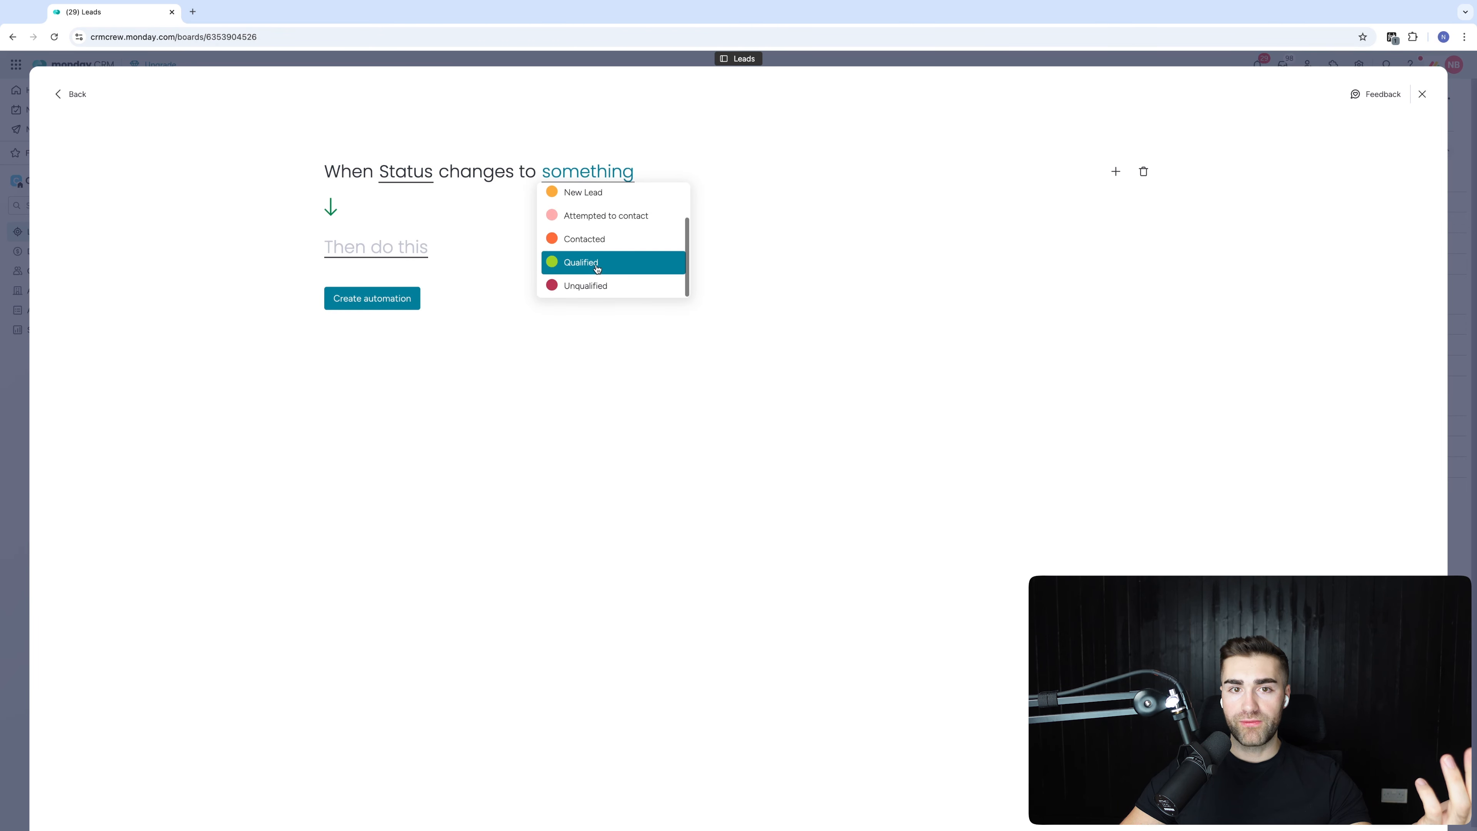
{"action": "left_click", "coordinate": [597, 263]}
- Set the automation's action to create an item in the Accounts board
{"action": "left_click", "coordinate": [388, 248]}
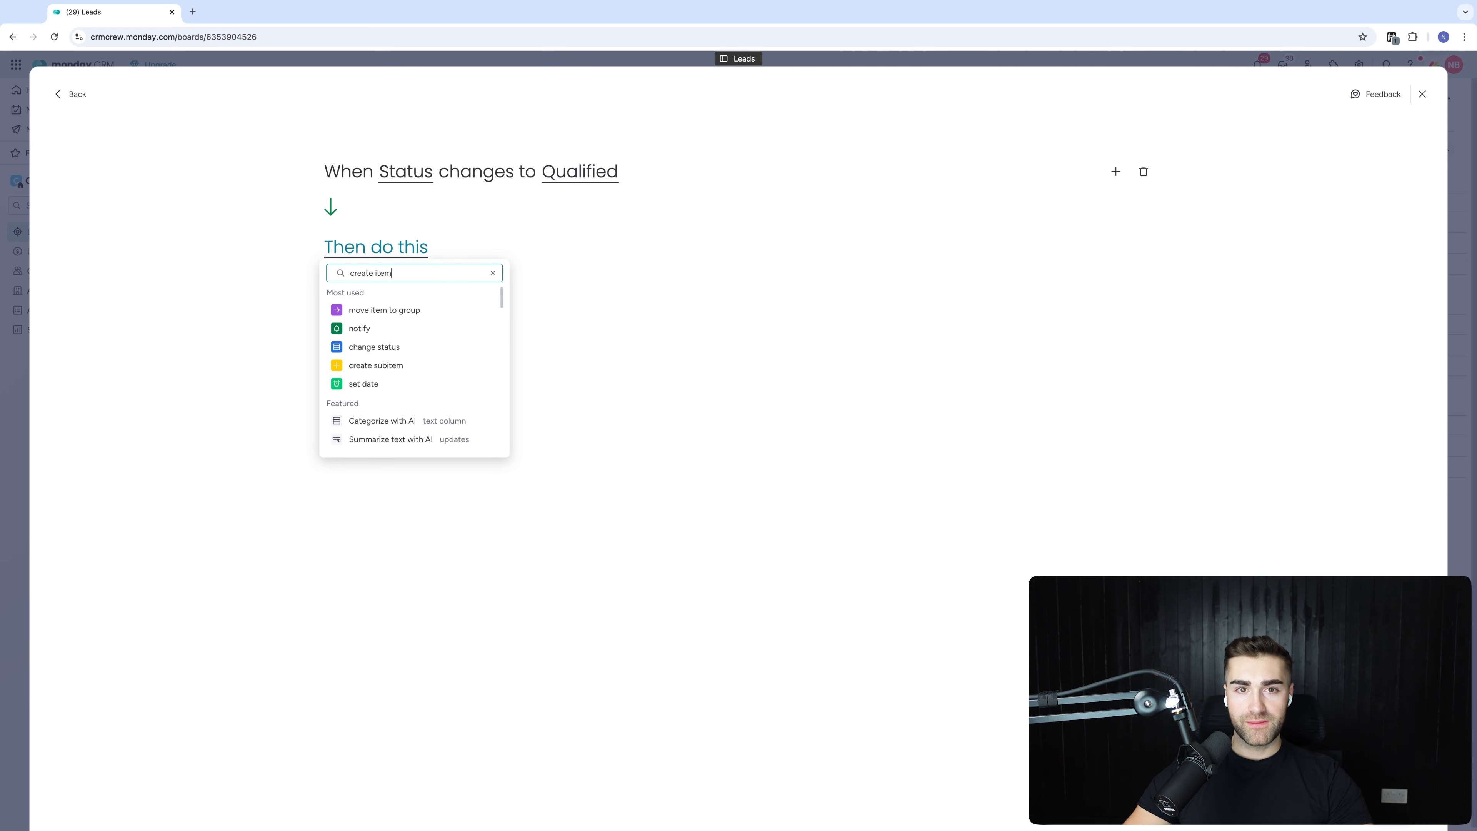
{"action": "left_click", "coordinate": [399, 369]}
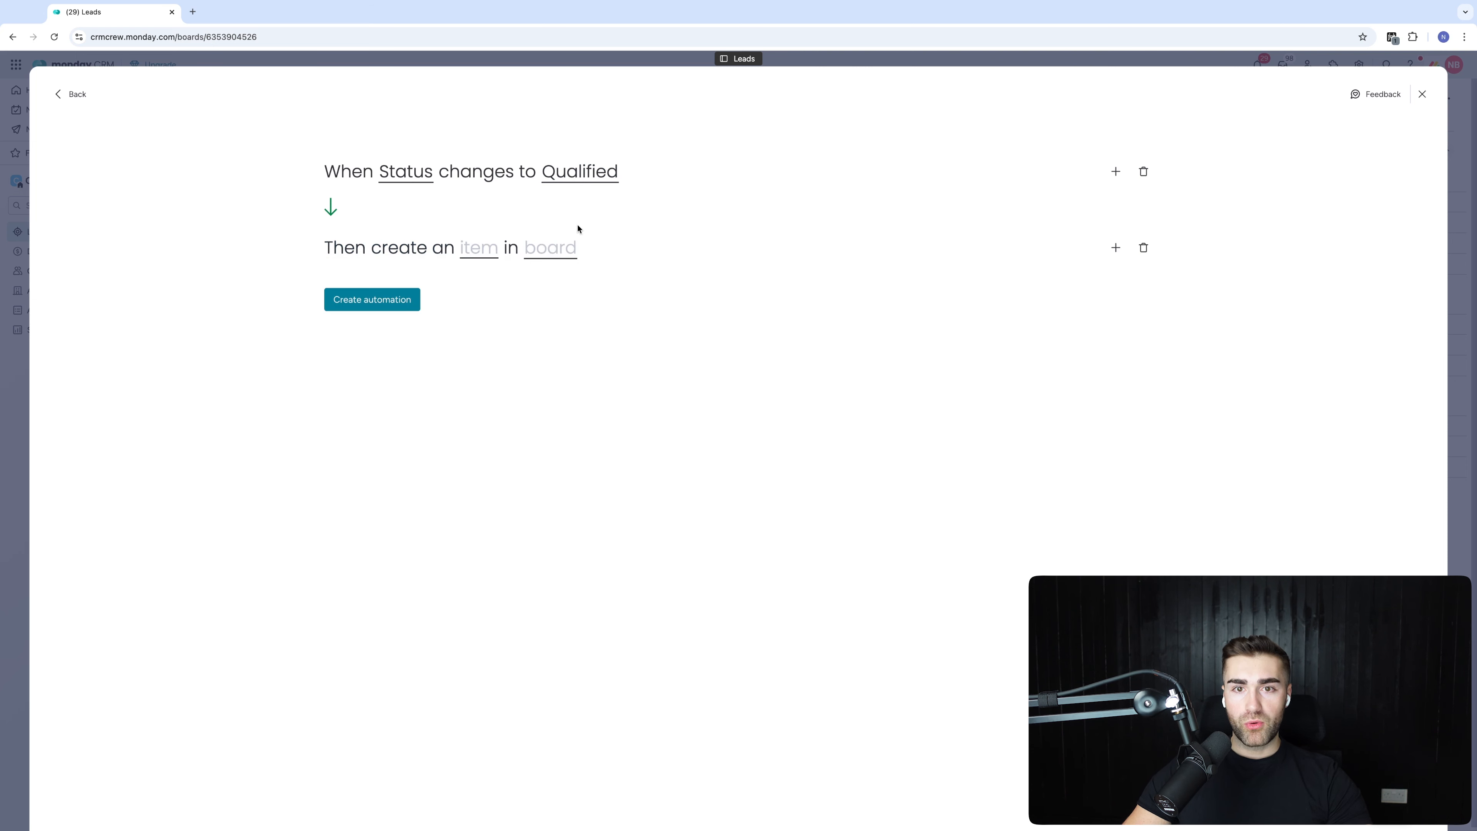
{"action": "left_click", "coordinate": [553, 249]}
{"action": "left_click", "coordinate": [587, 355]}
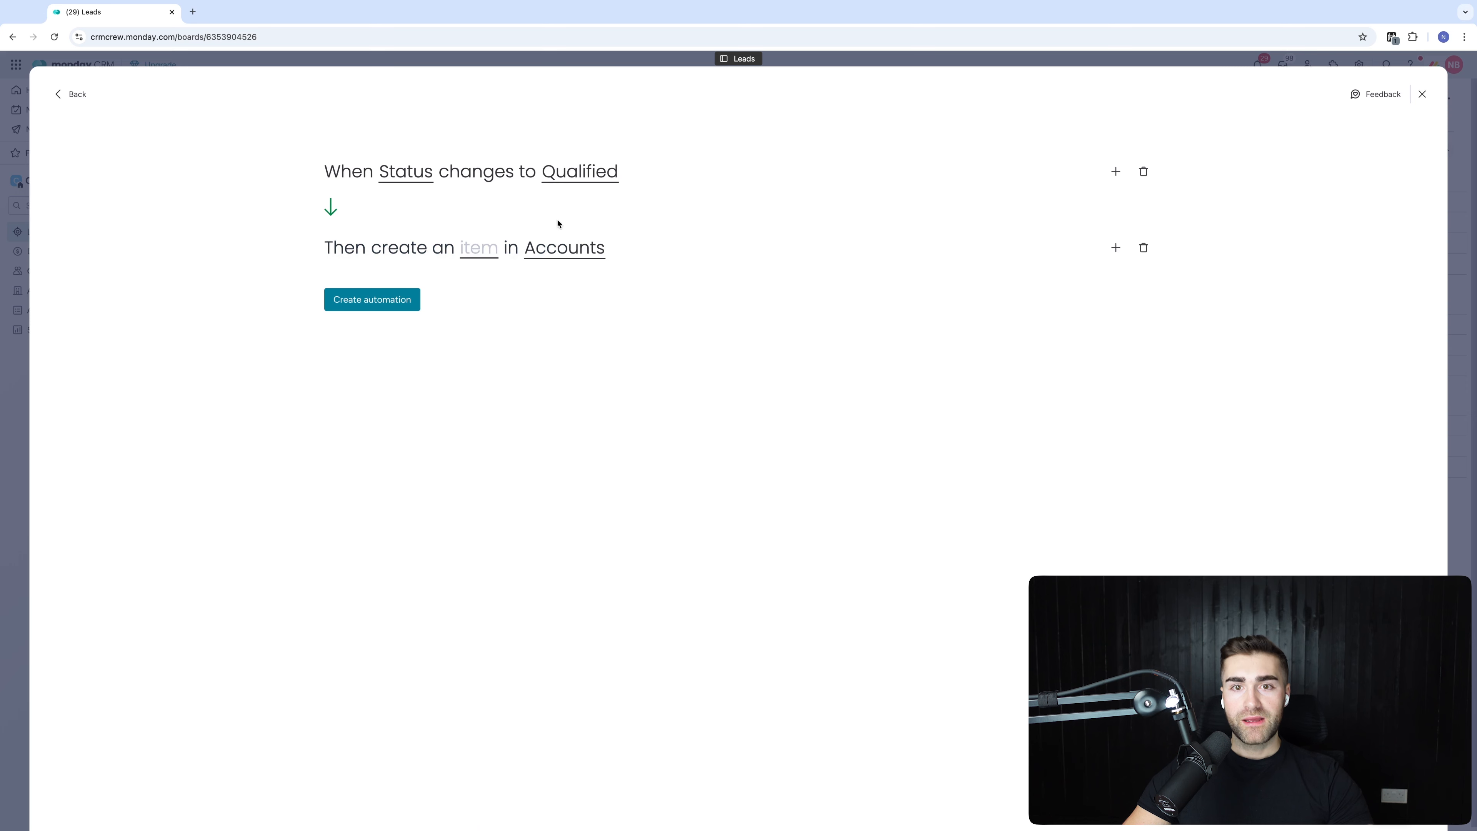
- Map the new account's Name to the lead's Company column in place of the default name
{"action": "left_click", "coordinate": [479, 248]}
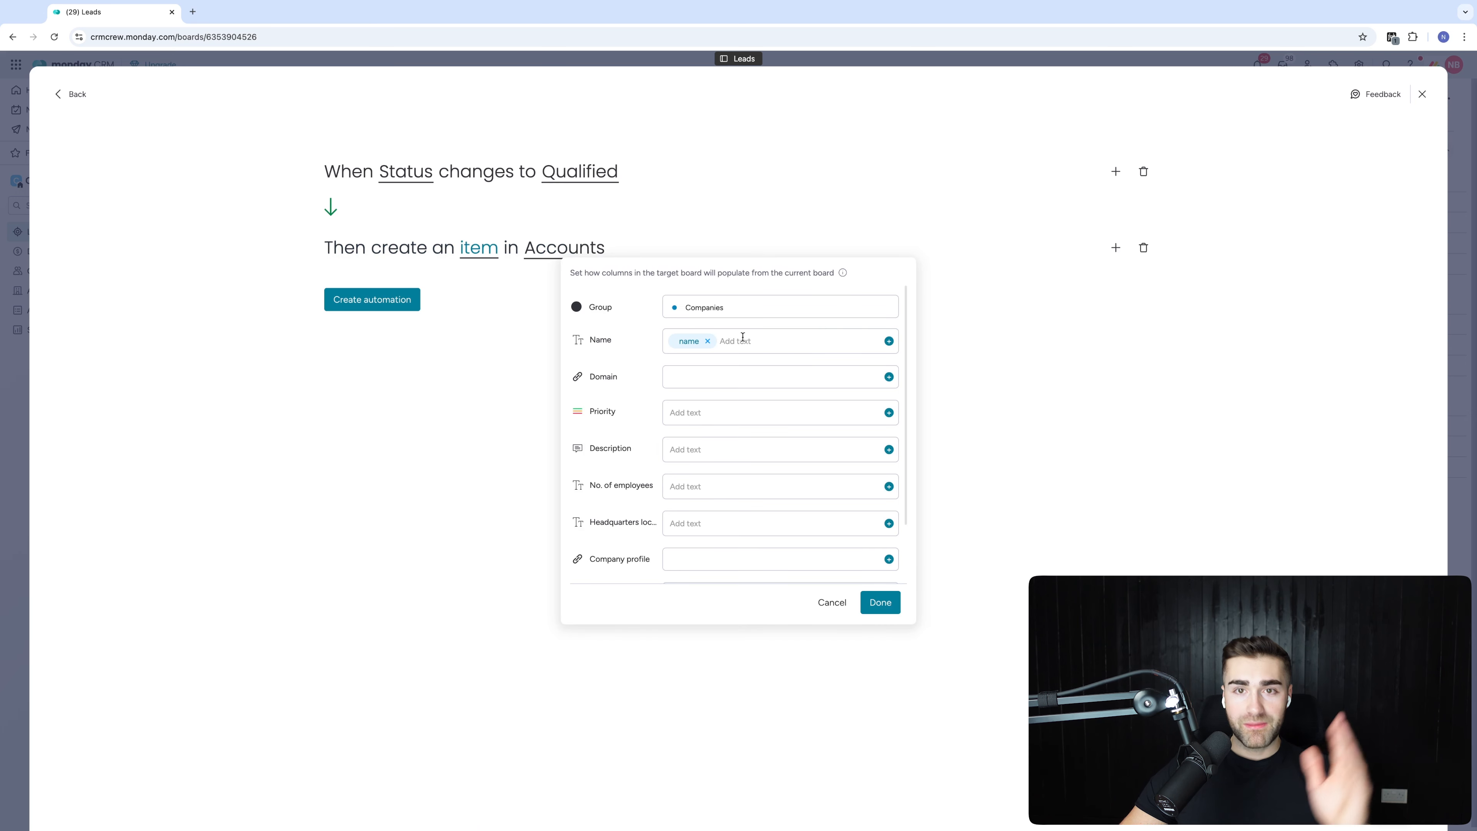
{"action": "left_click", "coordinate": [708, 343]}
{"action": "left_click", "coordinate": [889, 341]}
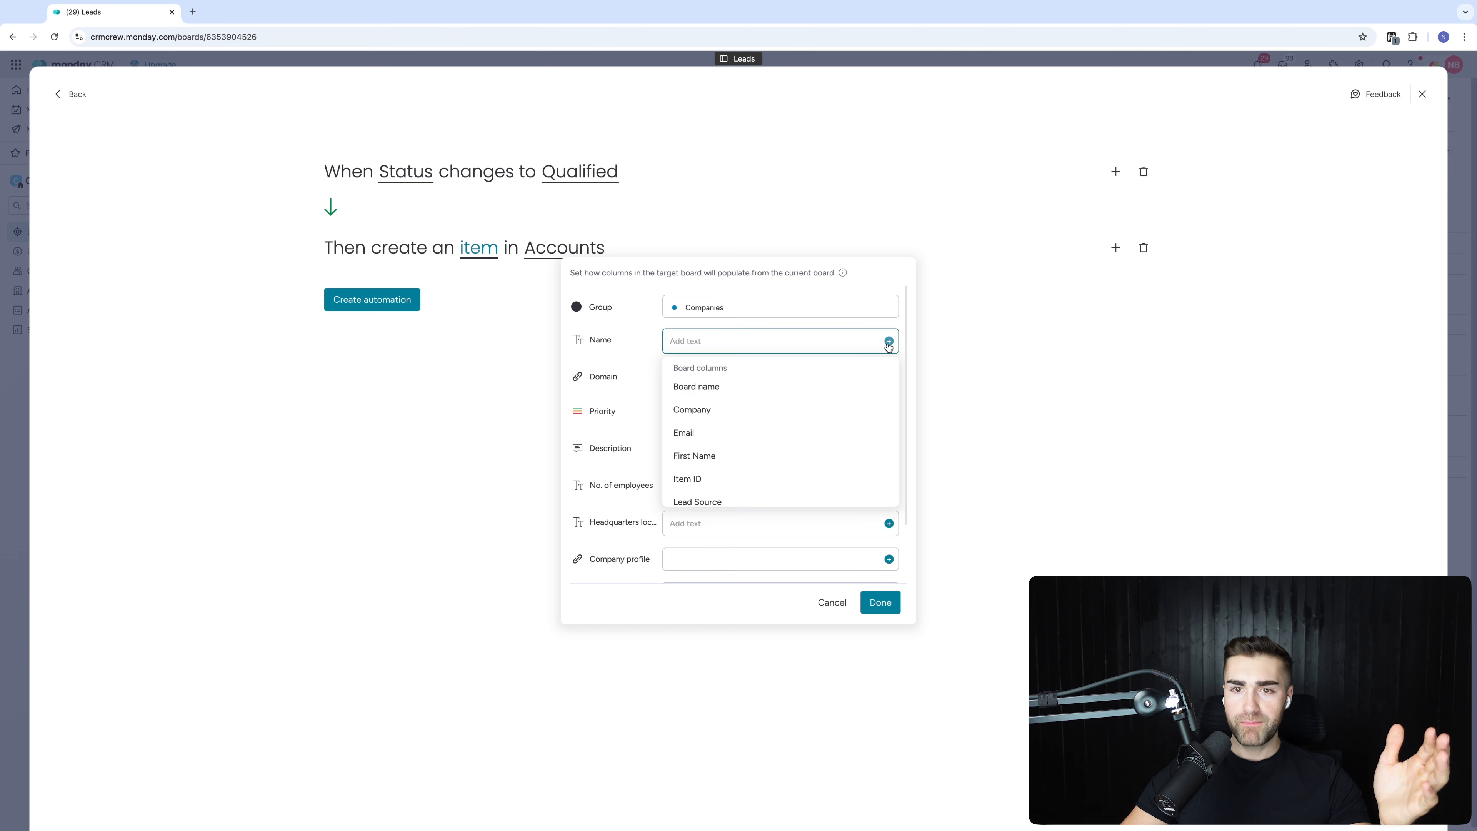
{"action": "left_click", "coordinate": [759, 408]}
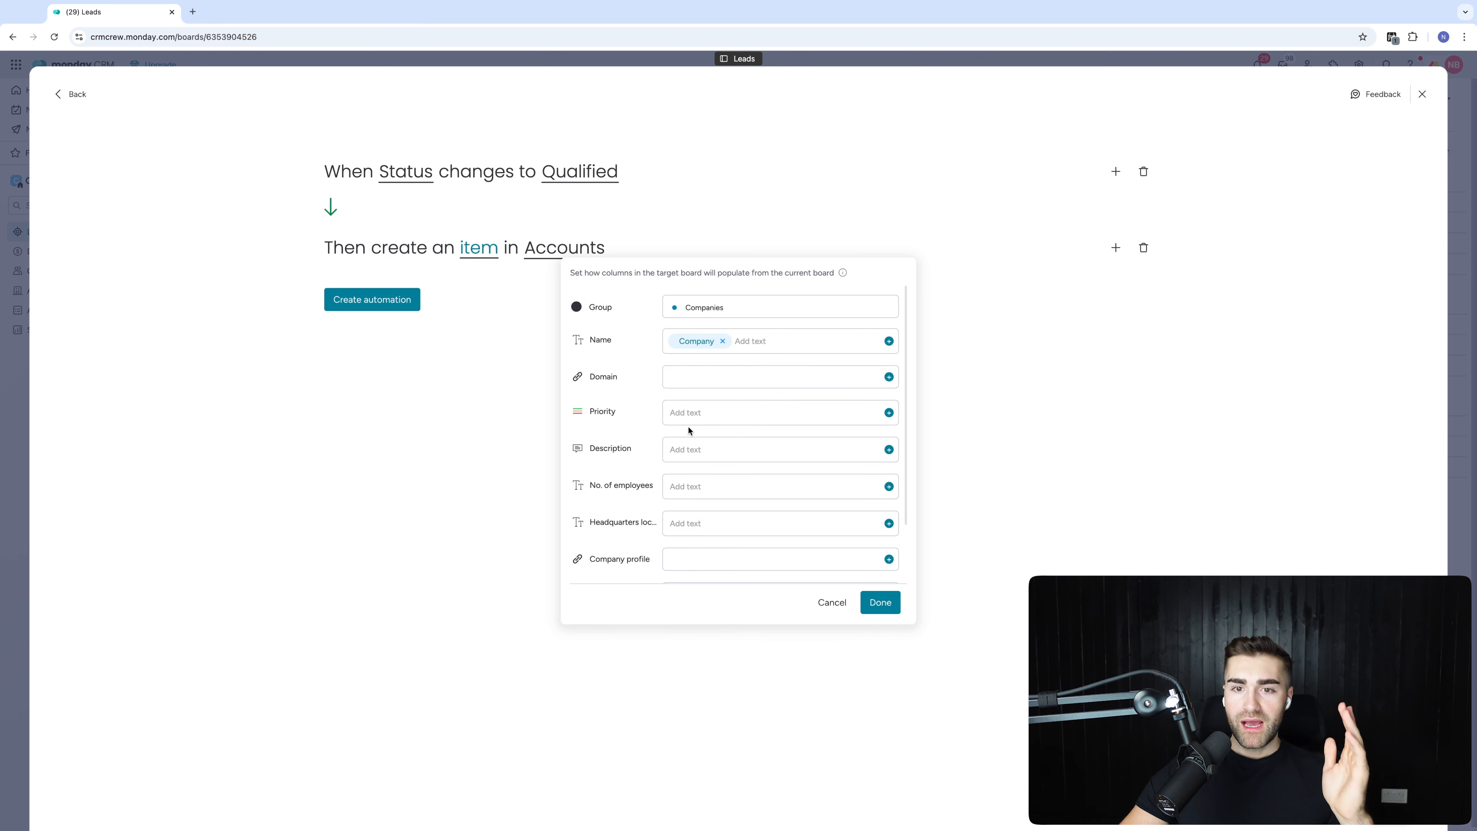
- Remove the default email mapping from the new account's Email field
{"action": "scroll", "coordinate": [694, 443], "scroll_direction": "down", "scroll_amount": 1}
{"action": "scroll", "coordinate": [695, 443], "scroll_direction": "down", "scroll_amount": 1}
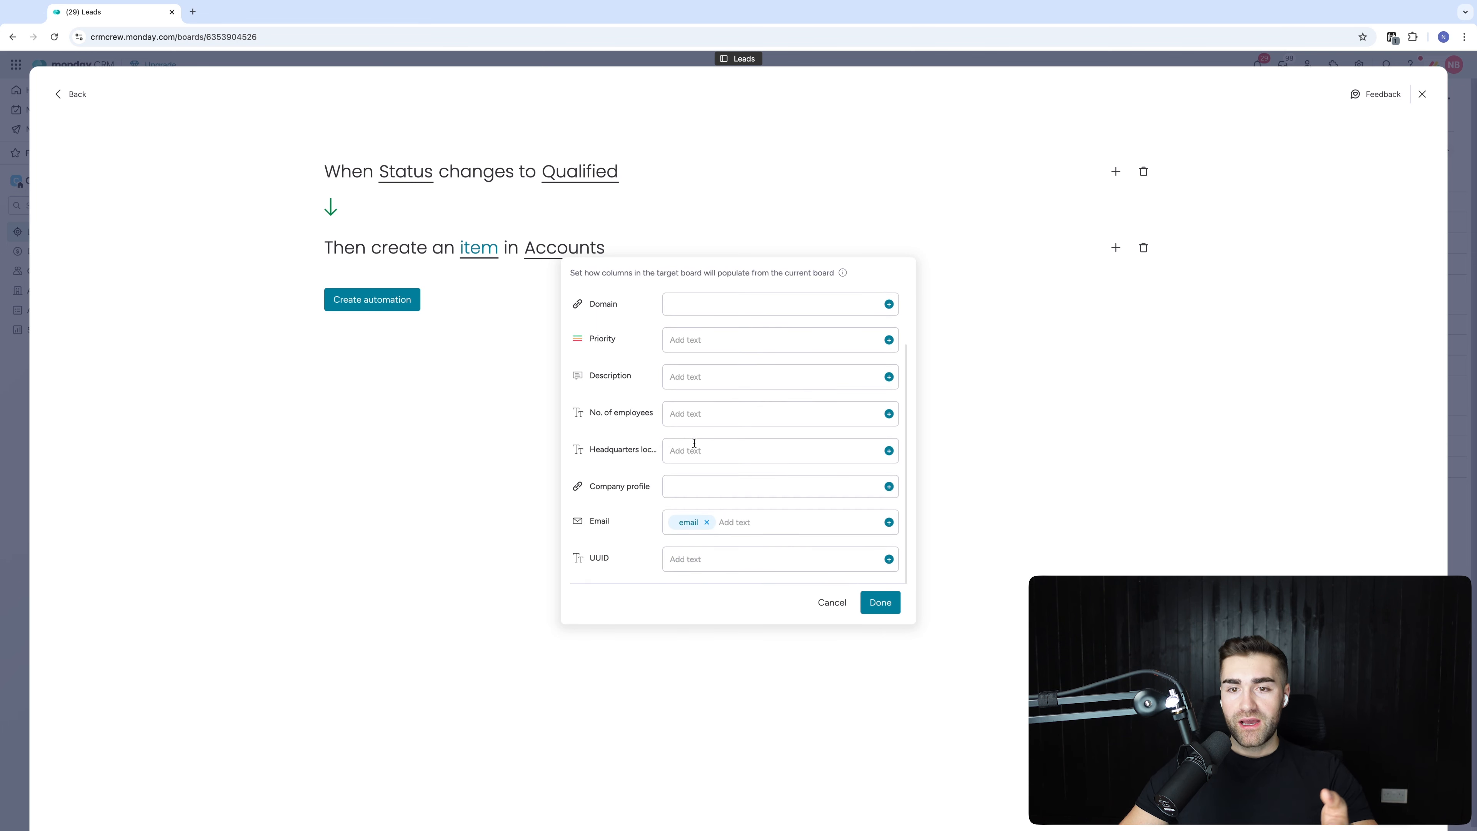
{"action": "scroll", "coordinate": [732, 452], "scroll_direction": "up", "scroll_amount": 2}
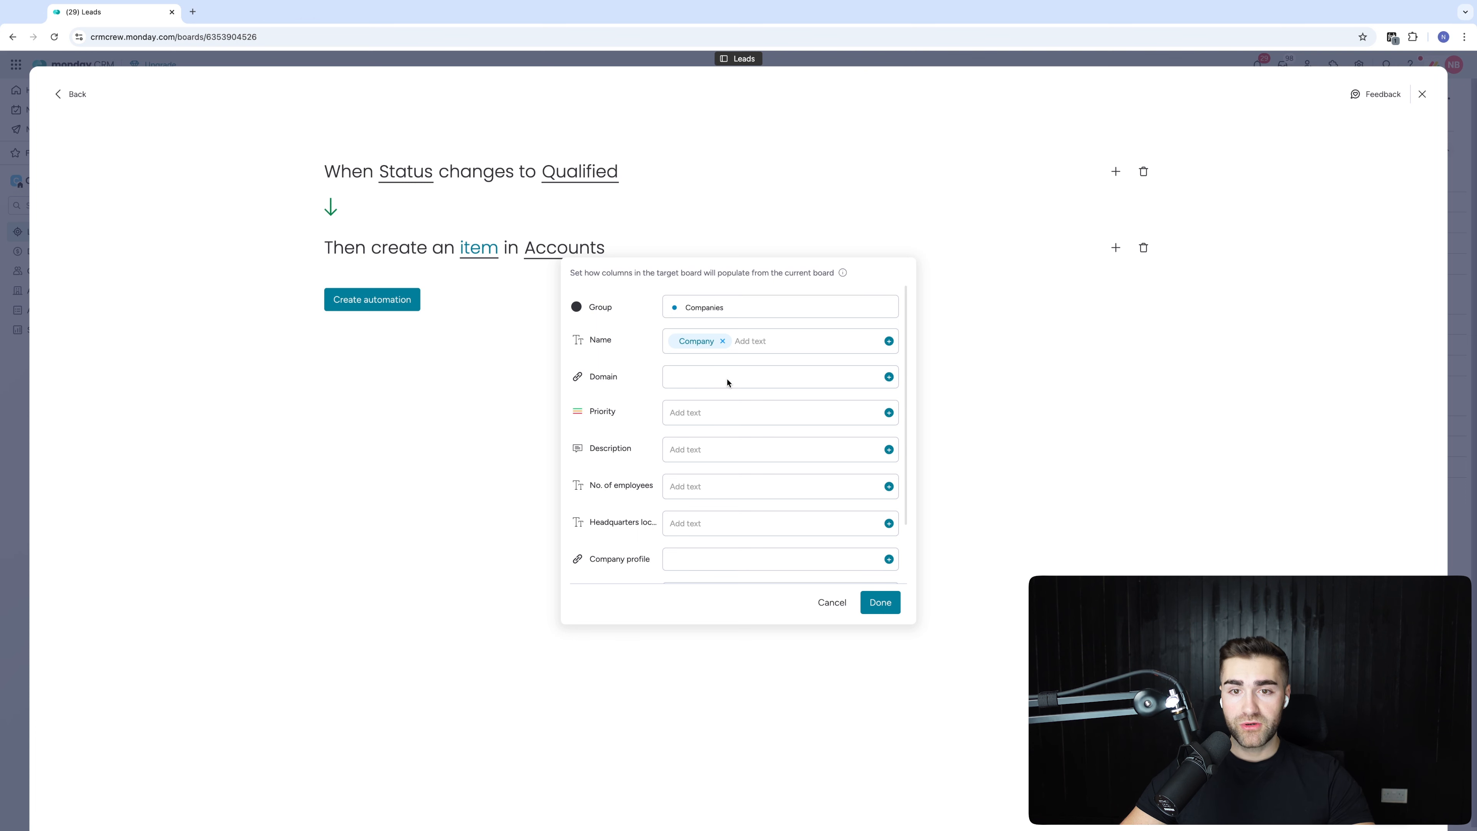
{"action": "scroll", "coordinate": [694, 425], "scroll_direction": "down", "scroll_amount": 3}
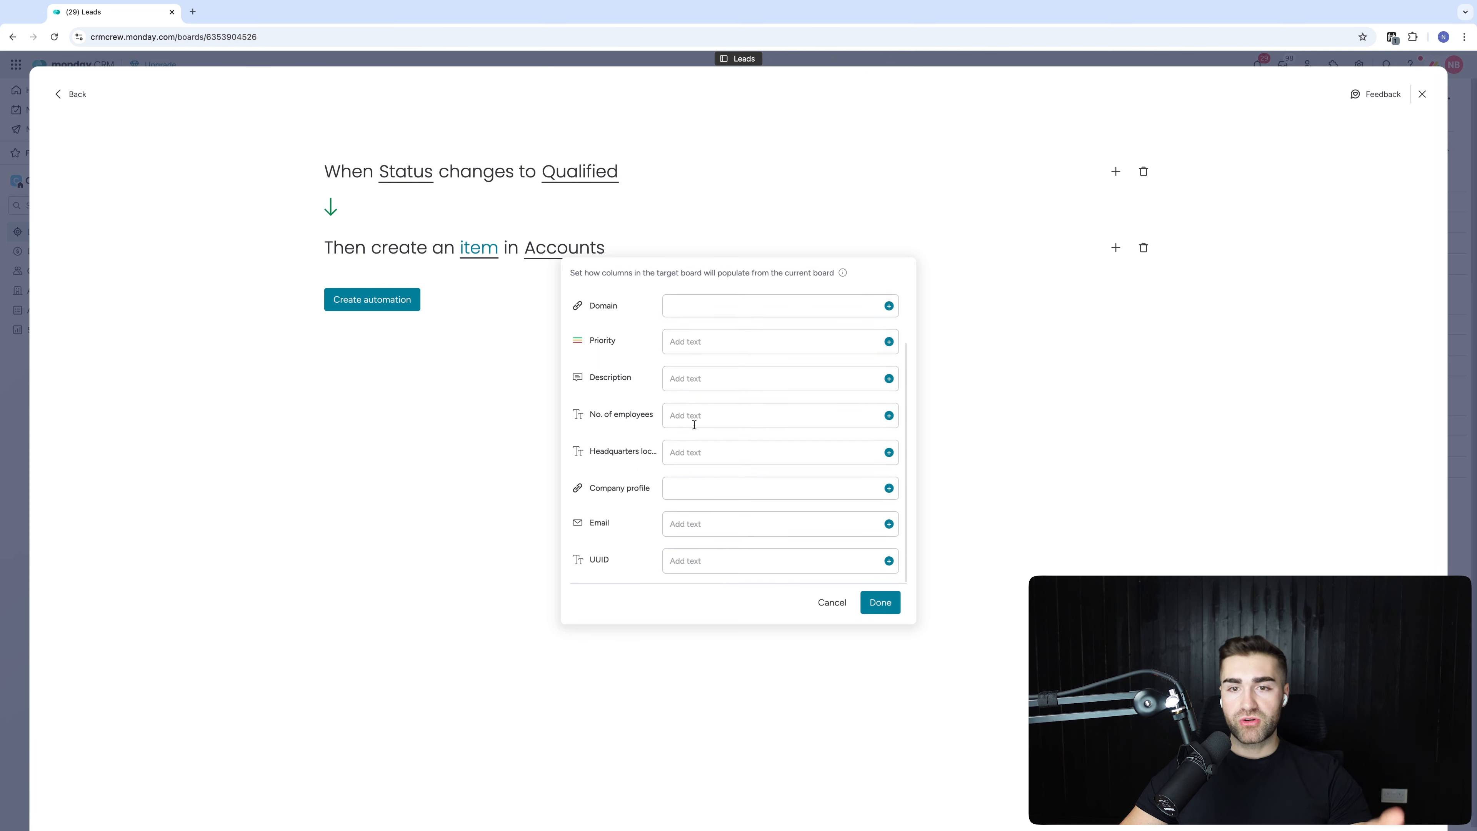
{"action": "left_click", "coordinate": [894, 380]}
{"action": "scroll", "coordinate": [768, 435], "scroll_direction": "down", "scroll_amount": 3}
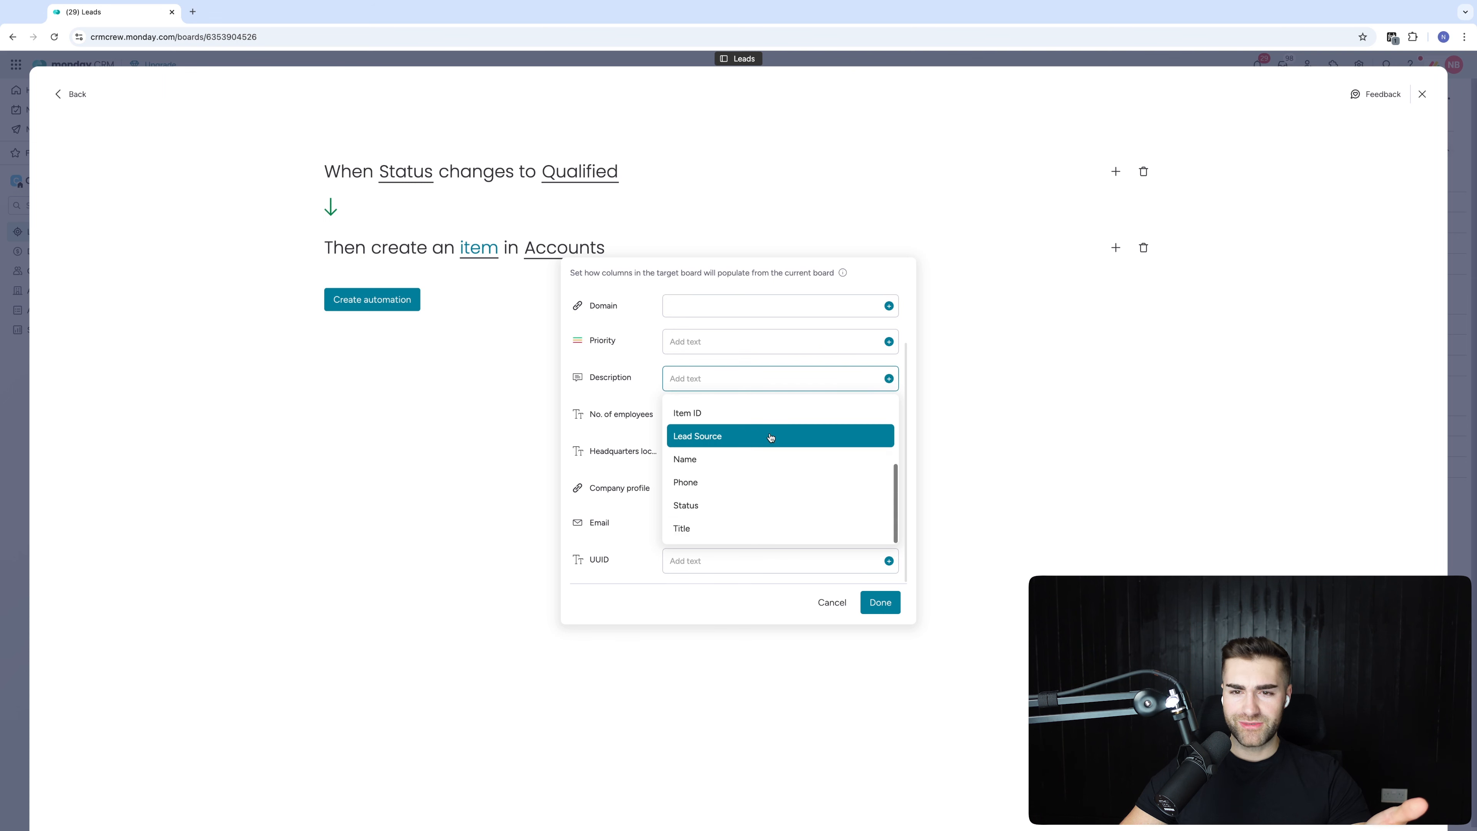
{"action": "left_click", "coordinate": [661, 402]}
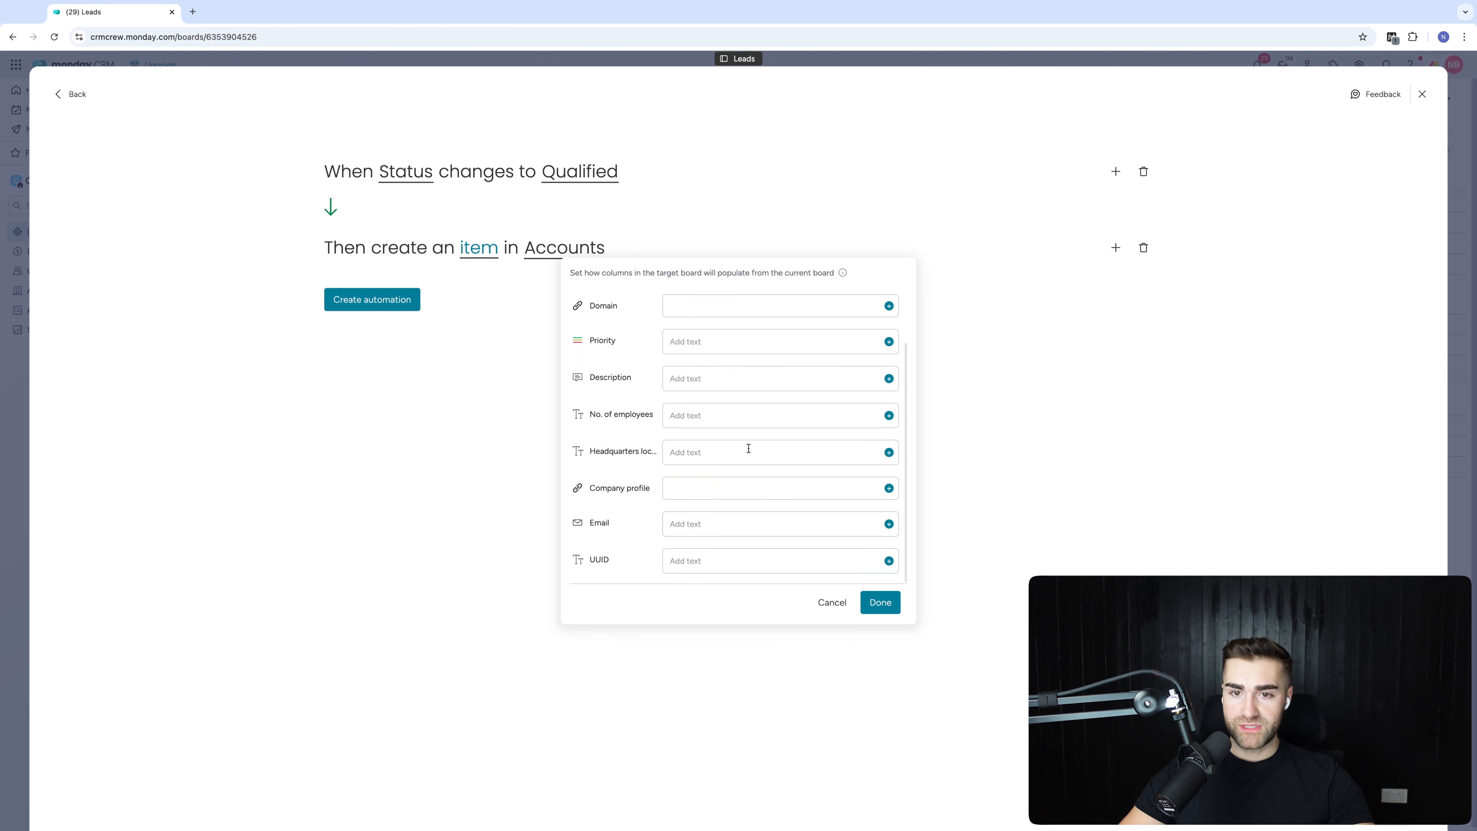
- Map the new account's UUID to the lead's Email column and save the account's column mapping
{"action": "scroll", "coordinate": [683, 501], "scroll_direction": "down", "scroll_amount": 1}
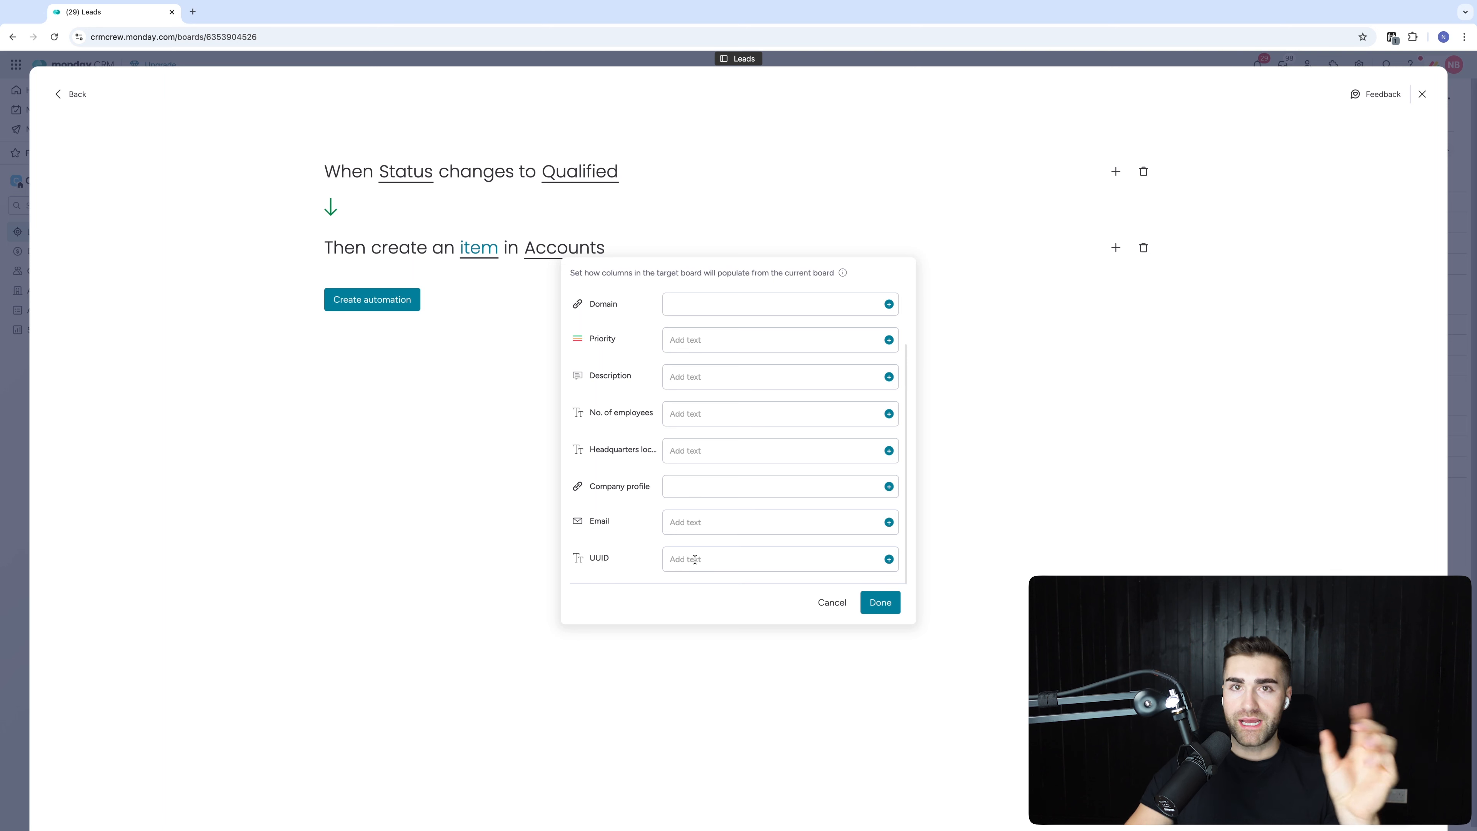
{"action": "left_click", "coordinate": [703, 556]}
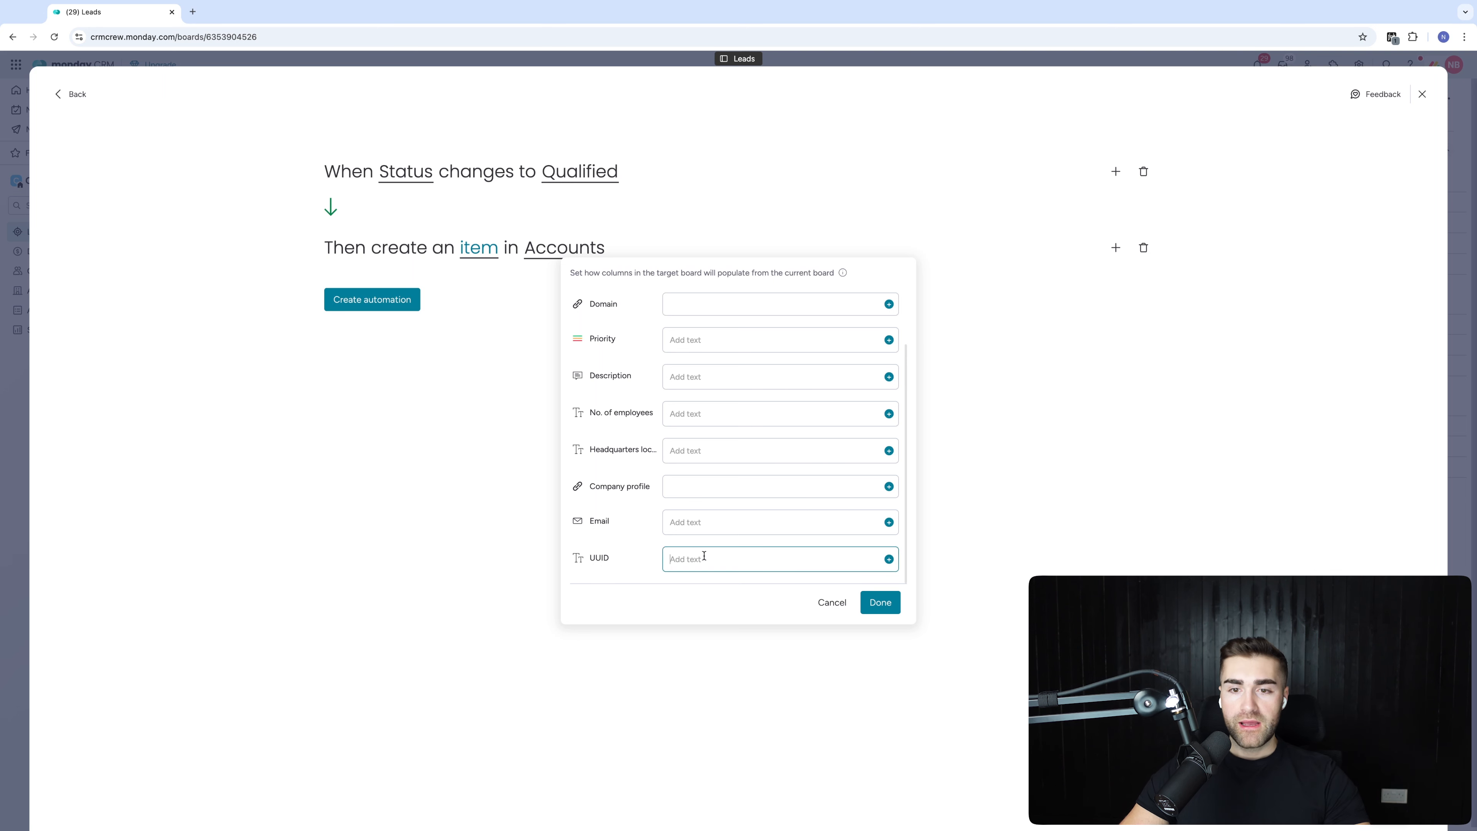
{"action": "left_click", "coordinate": [888, 559]}
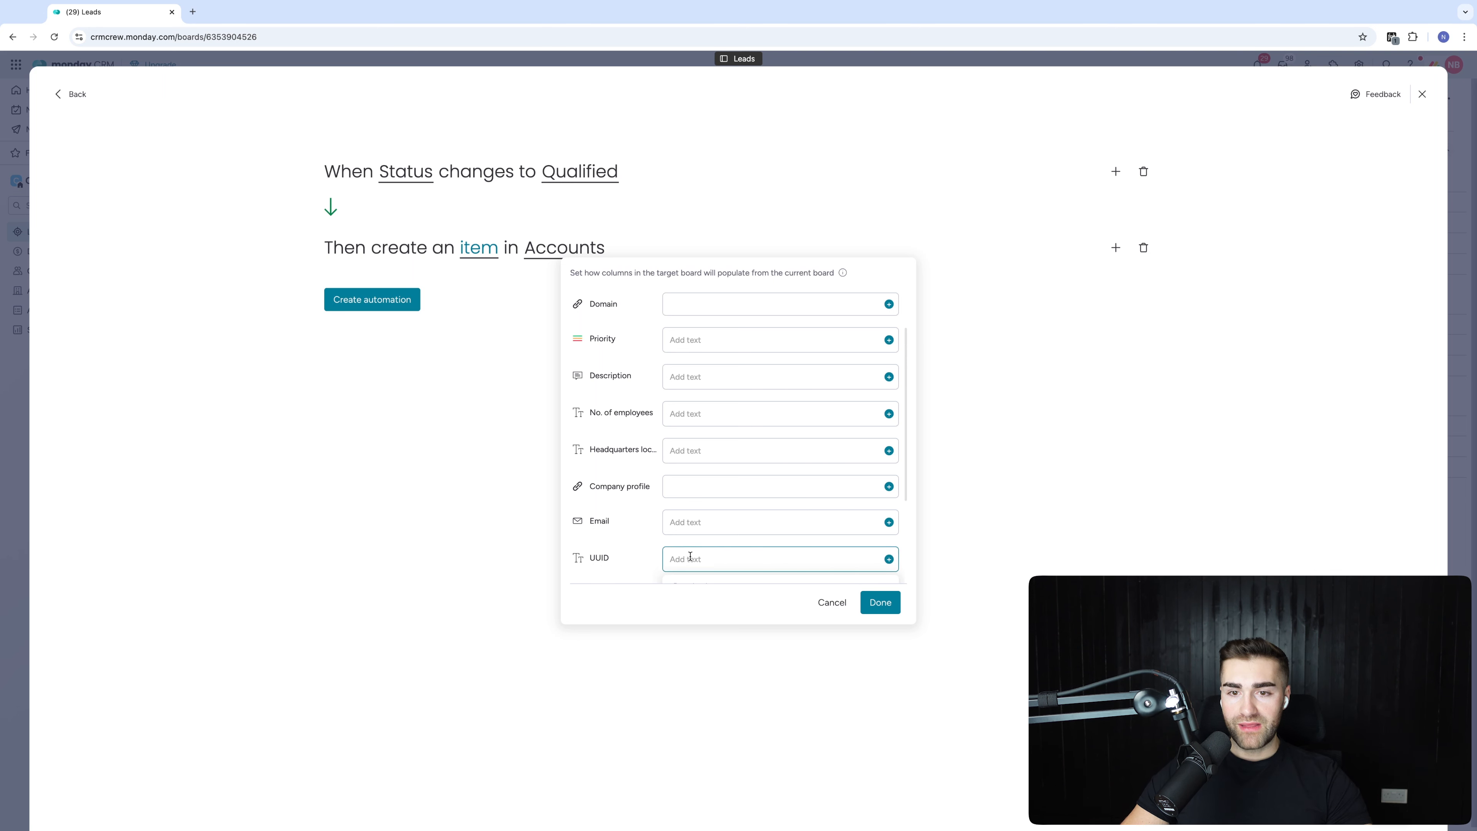
{"action": "left_click", "coordinate": [682, 532]}
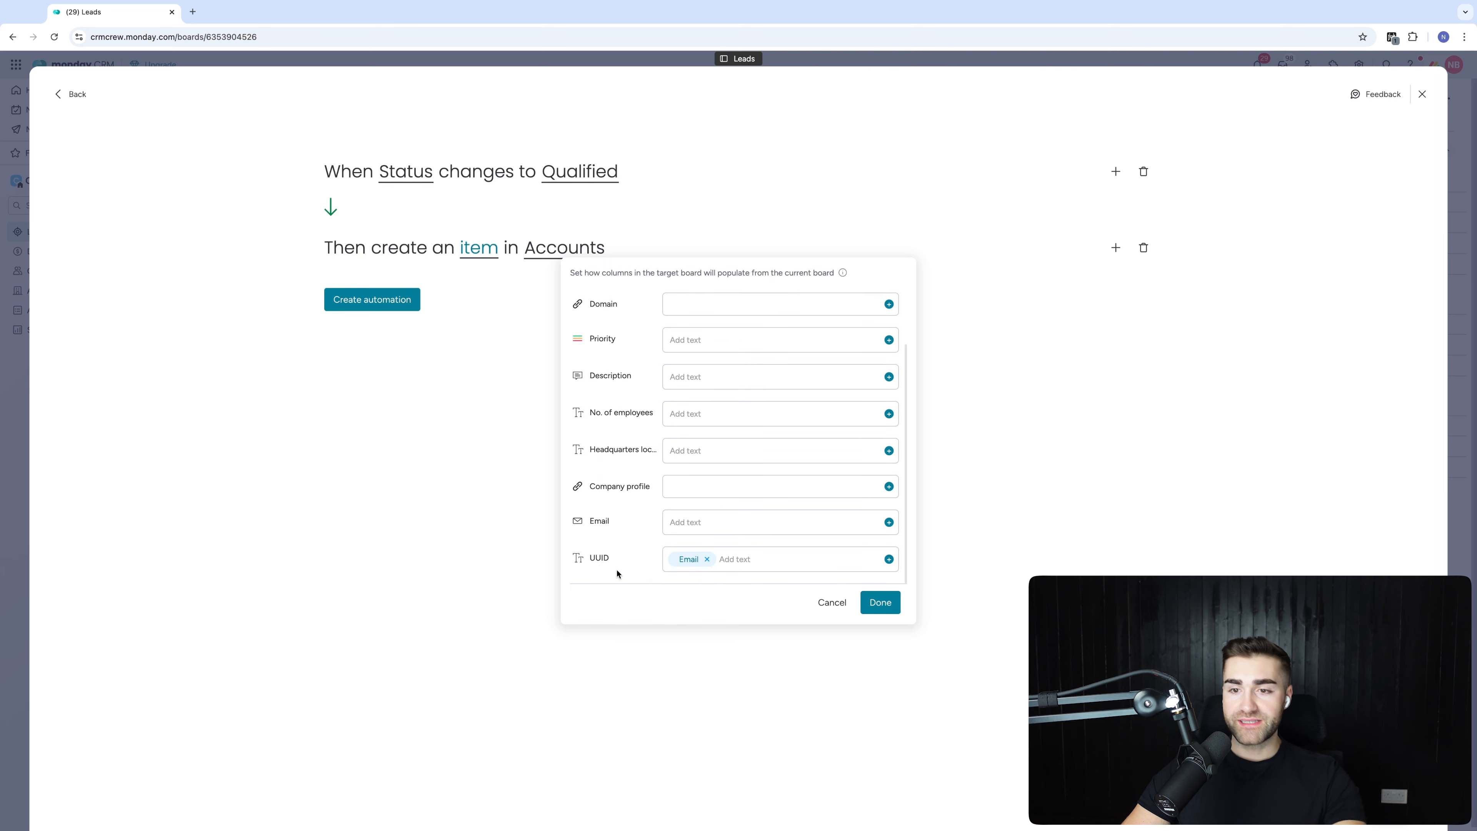
{"action": "scroll", "coordinate": [877, 582], "scroll_direction": "up", "scroll_amount": 2}
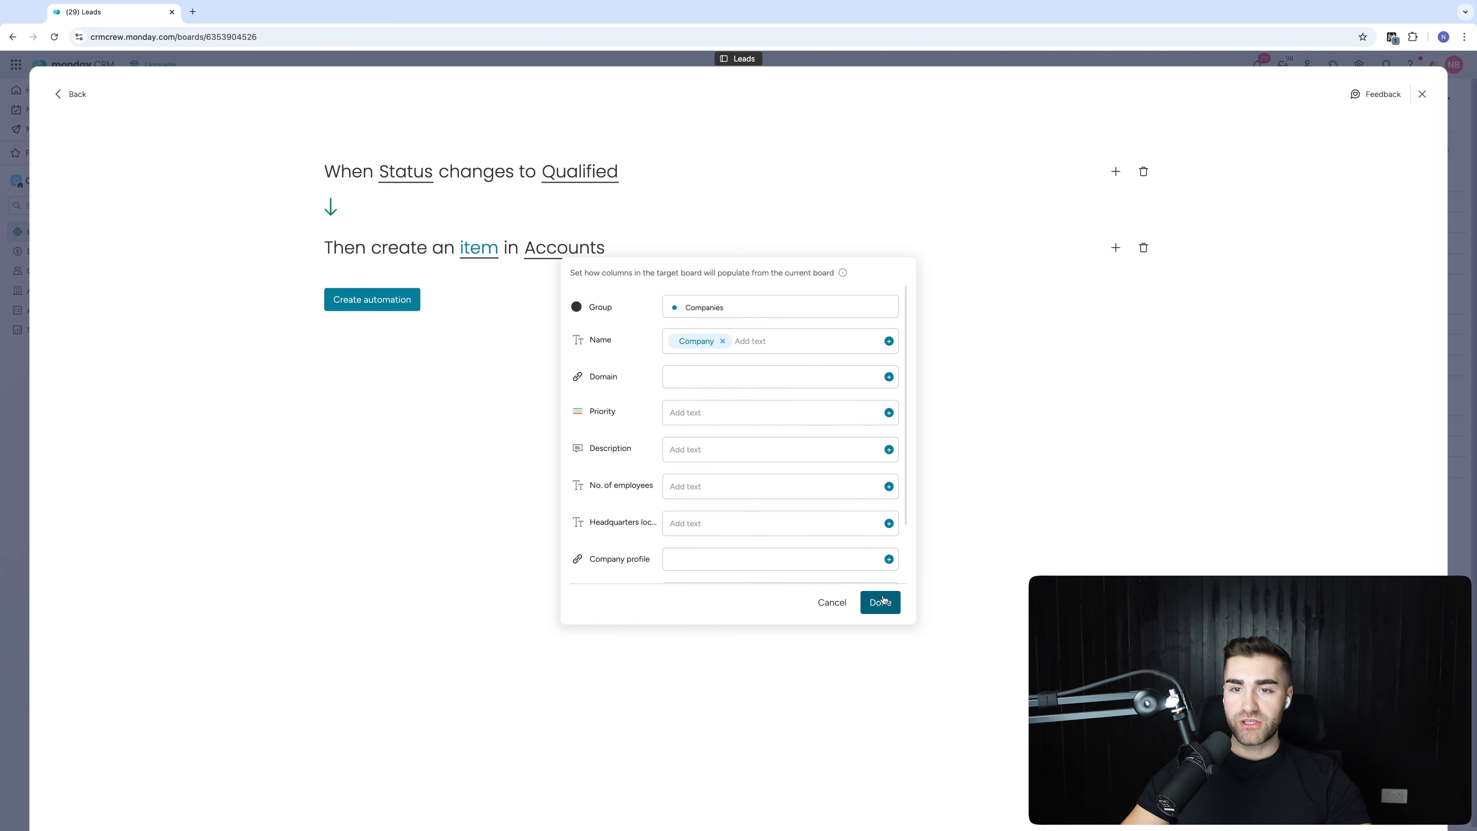
{"action": "left_click", "coordinate": [880, 602]}
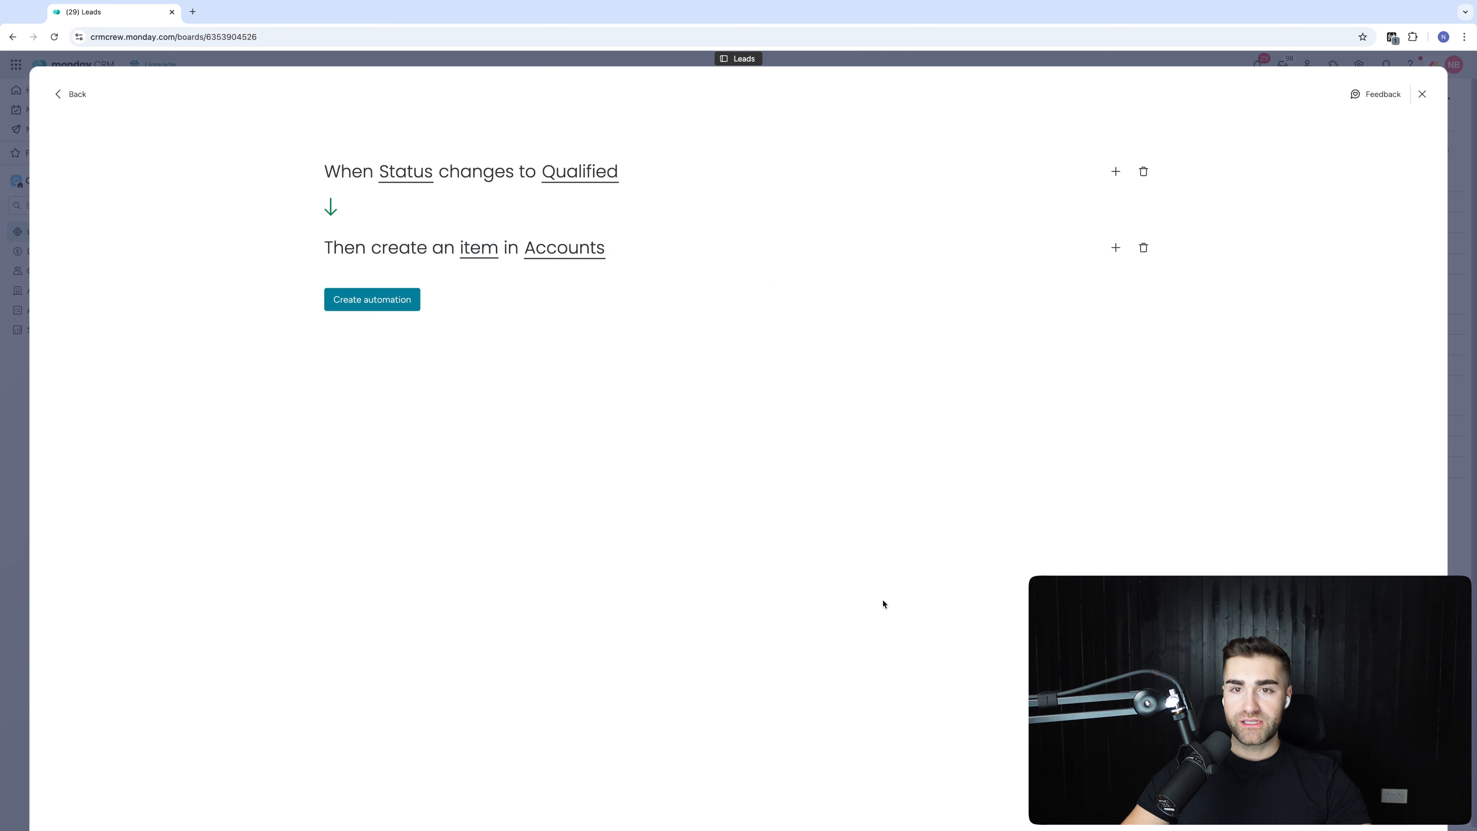
- Add a further automation action that moves the item to the Qualified Leads group
{"action": "left_click", "coordinate": [1115, 247]}
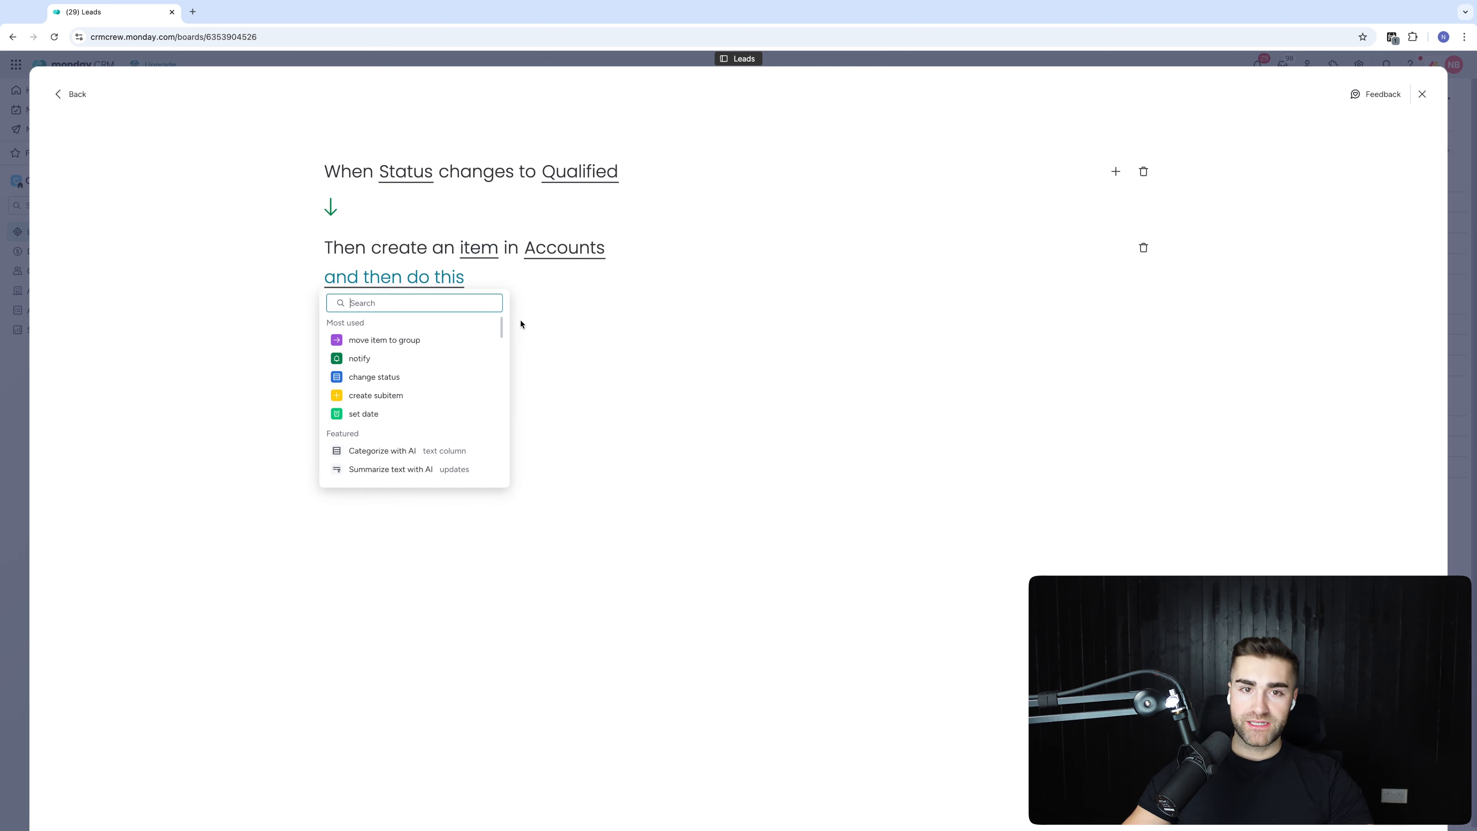
{"action": "left_click", "coordinate": [384, 340]}
{"action": "left_click", "coordinate": [539, 280]}
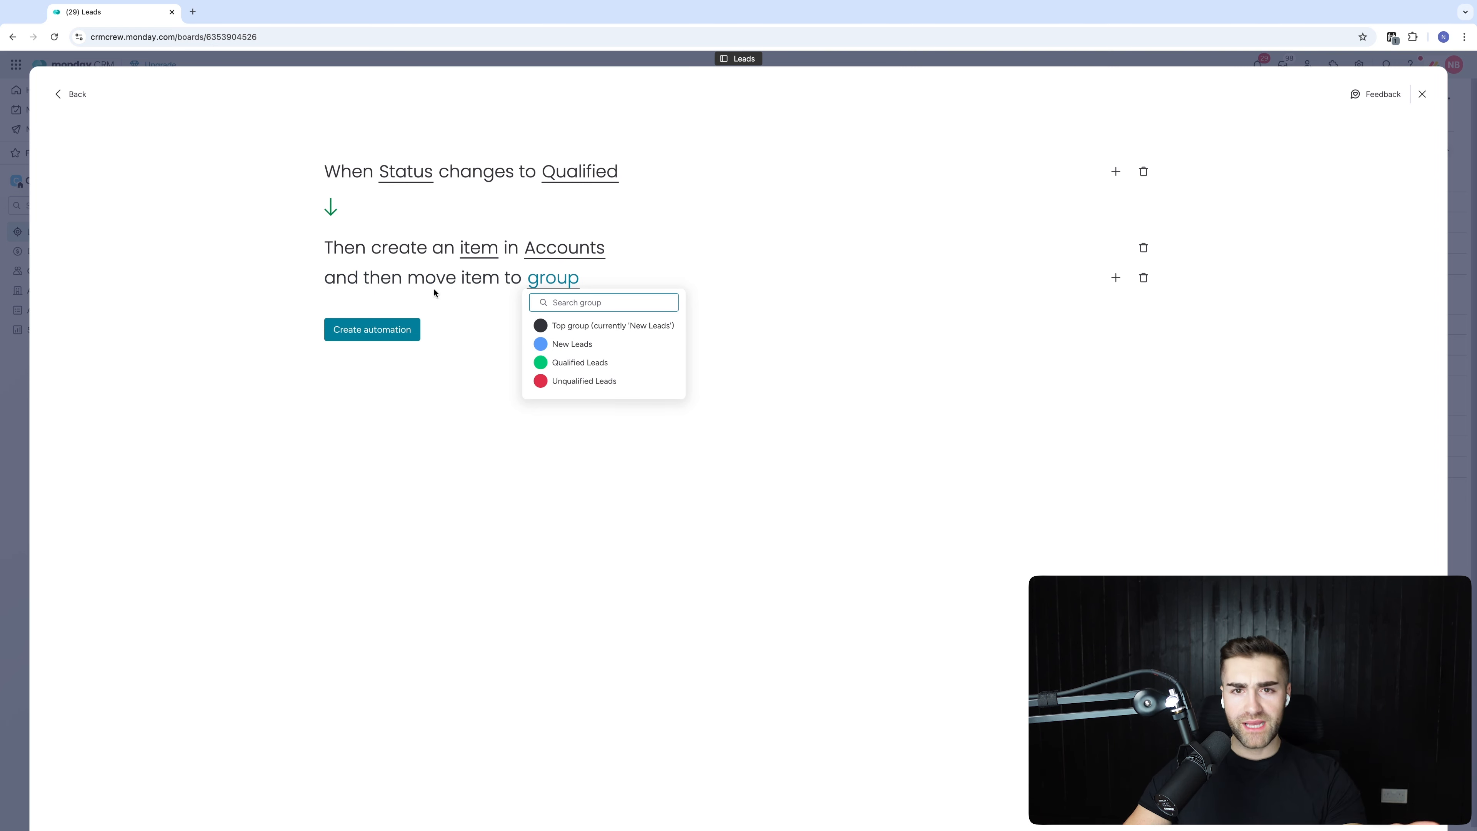
{"action": "left_click", "coordinate": [646, 362]}
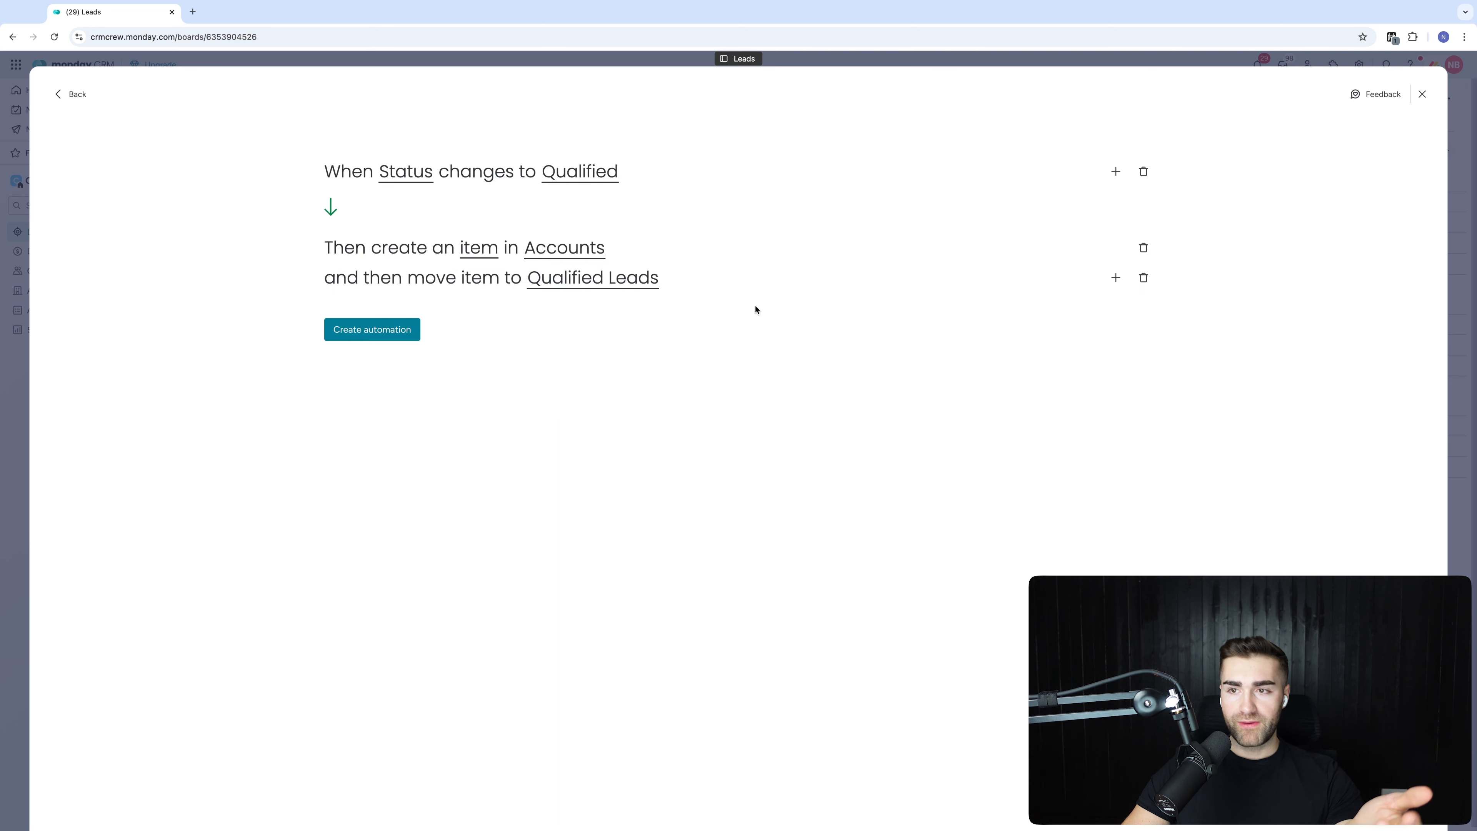
- Add a further automation action that creates an item in the Contacts board
{"action": "left_click", "coordinate": [1111, 278]}
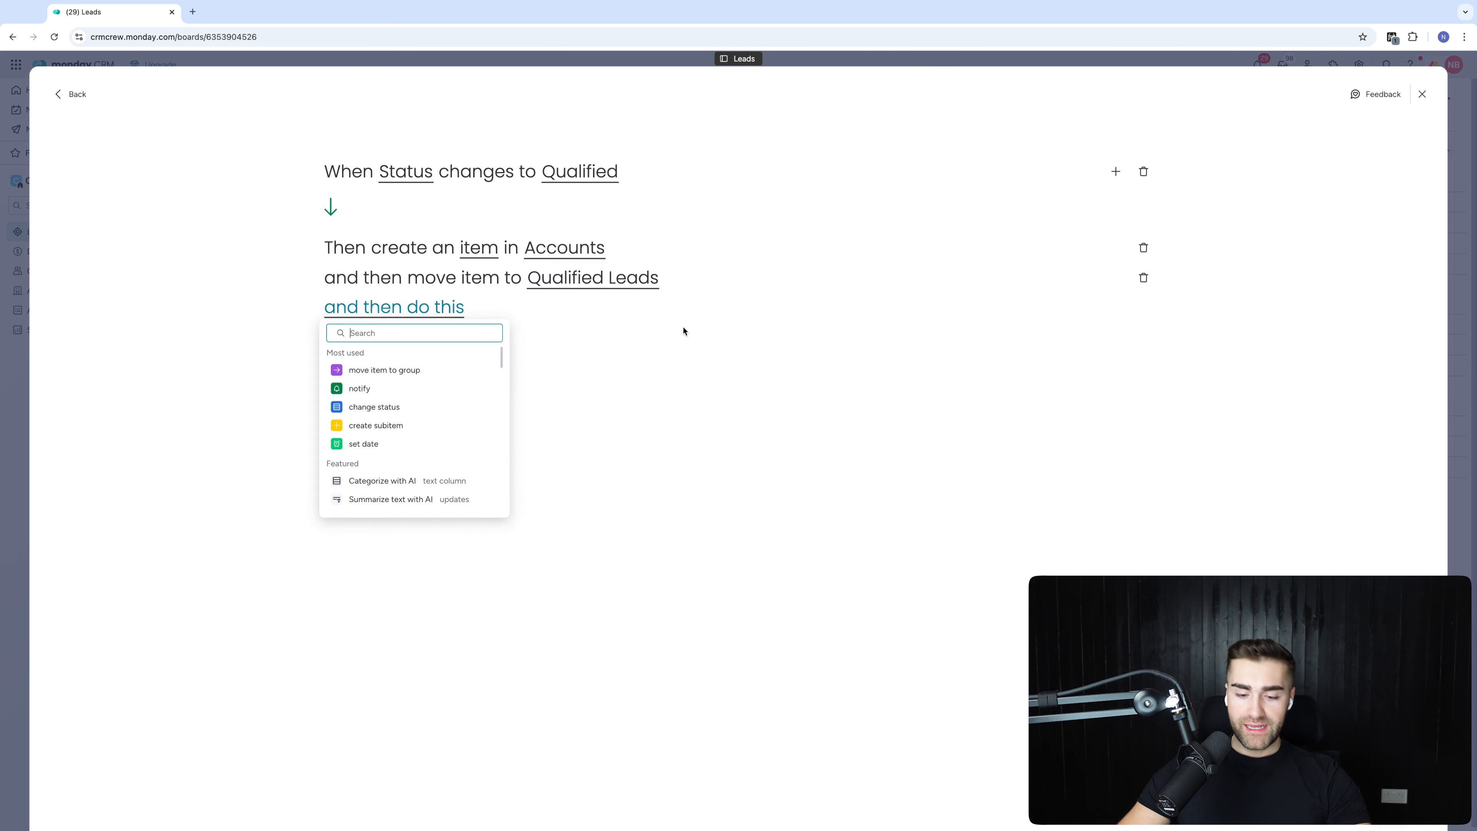
{"action": "type", "text": "create item"}
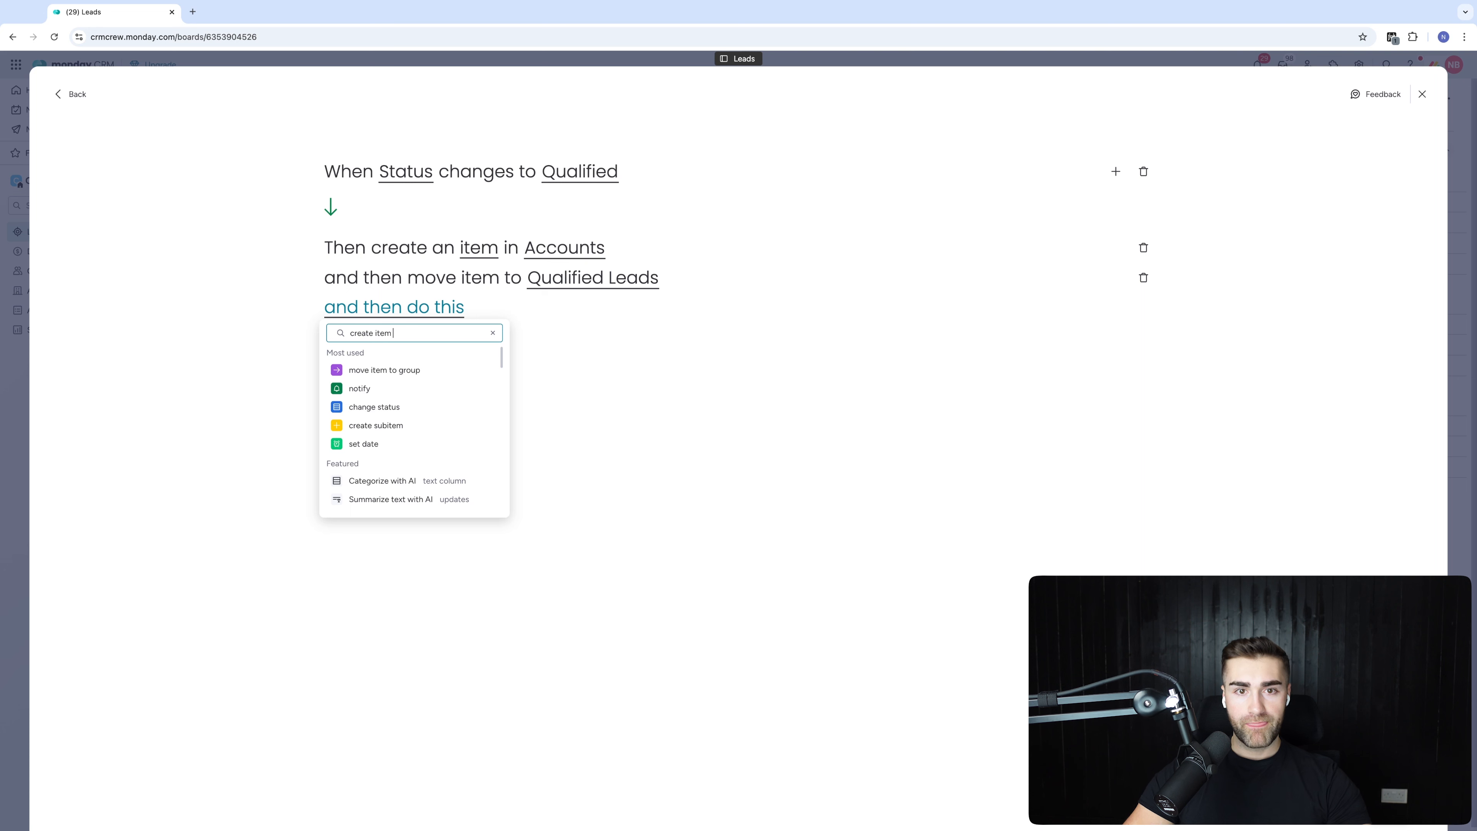
{"action": "type", "text": "e an item in board"}
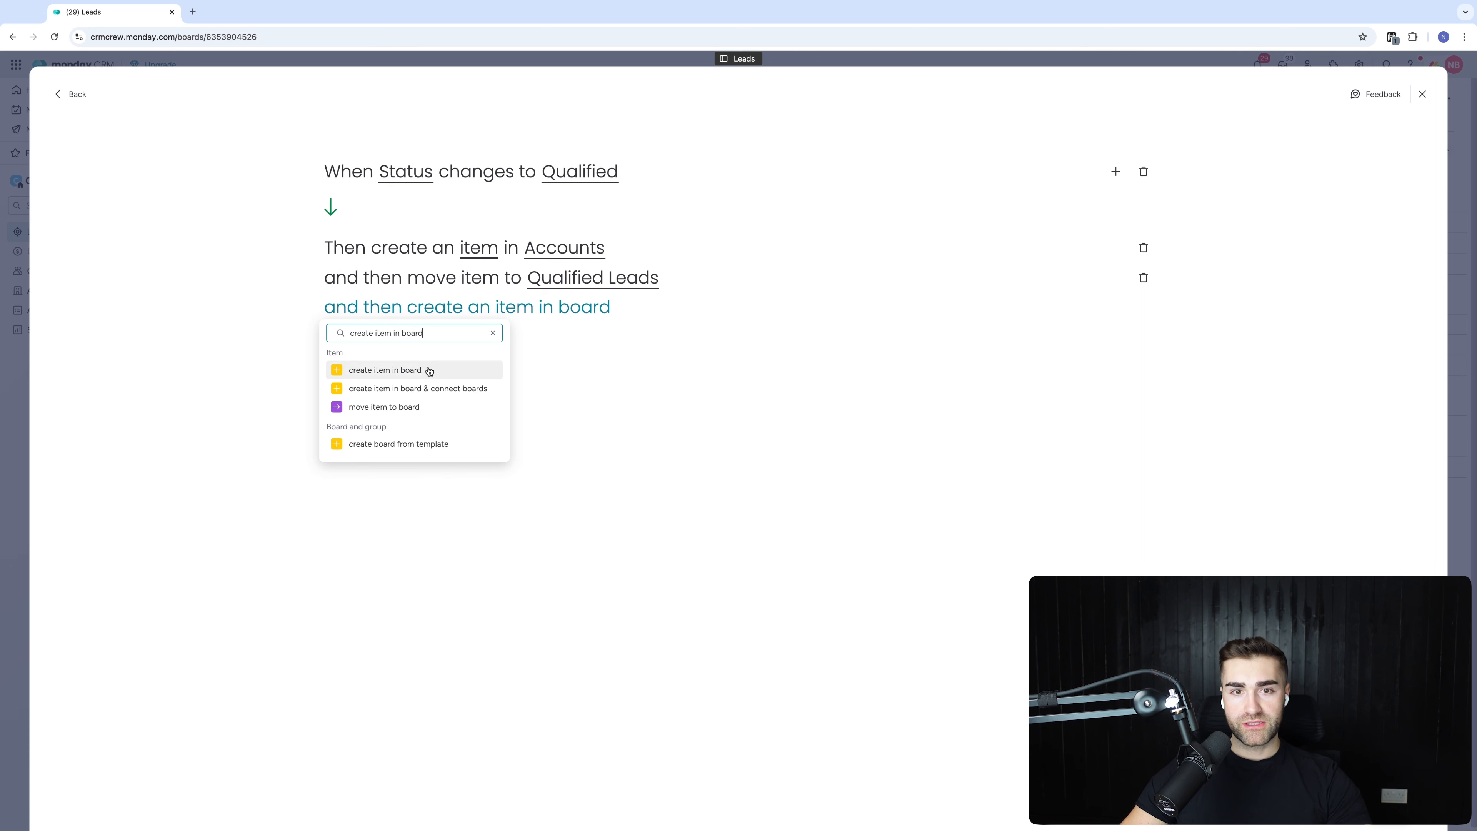
{"action": "left_click", "coordinate": [428, 371]}
{"action": "left_click", "coordinate": [614, 309]}
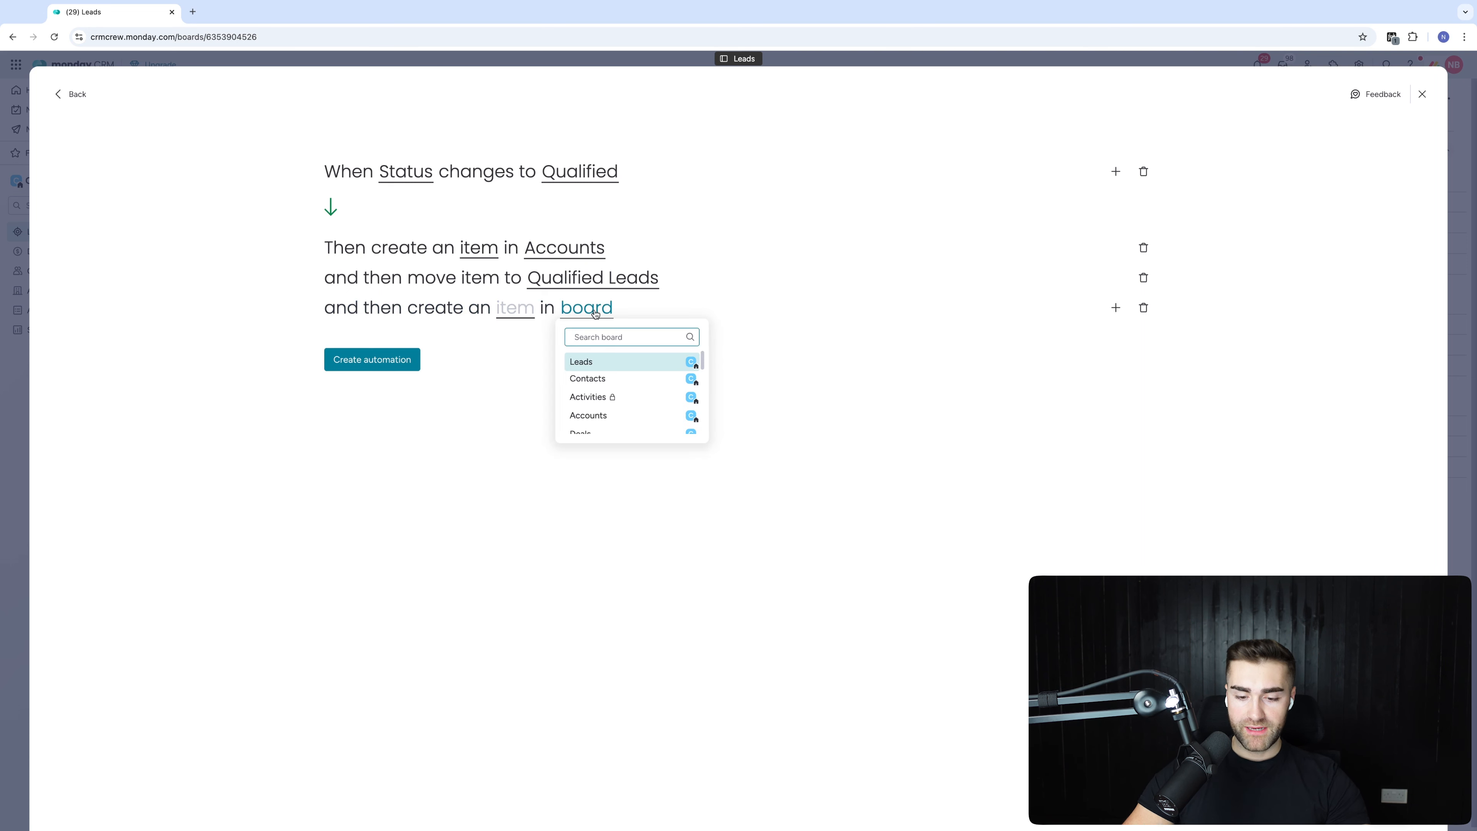
{"action": "type", "text": "conta"}
{"action": "left_click", "coordinate": [605, 355]}
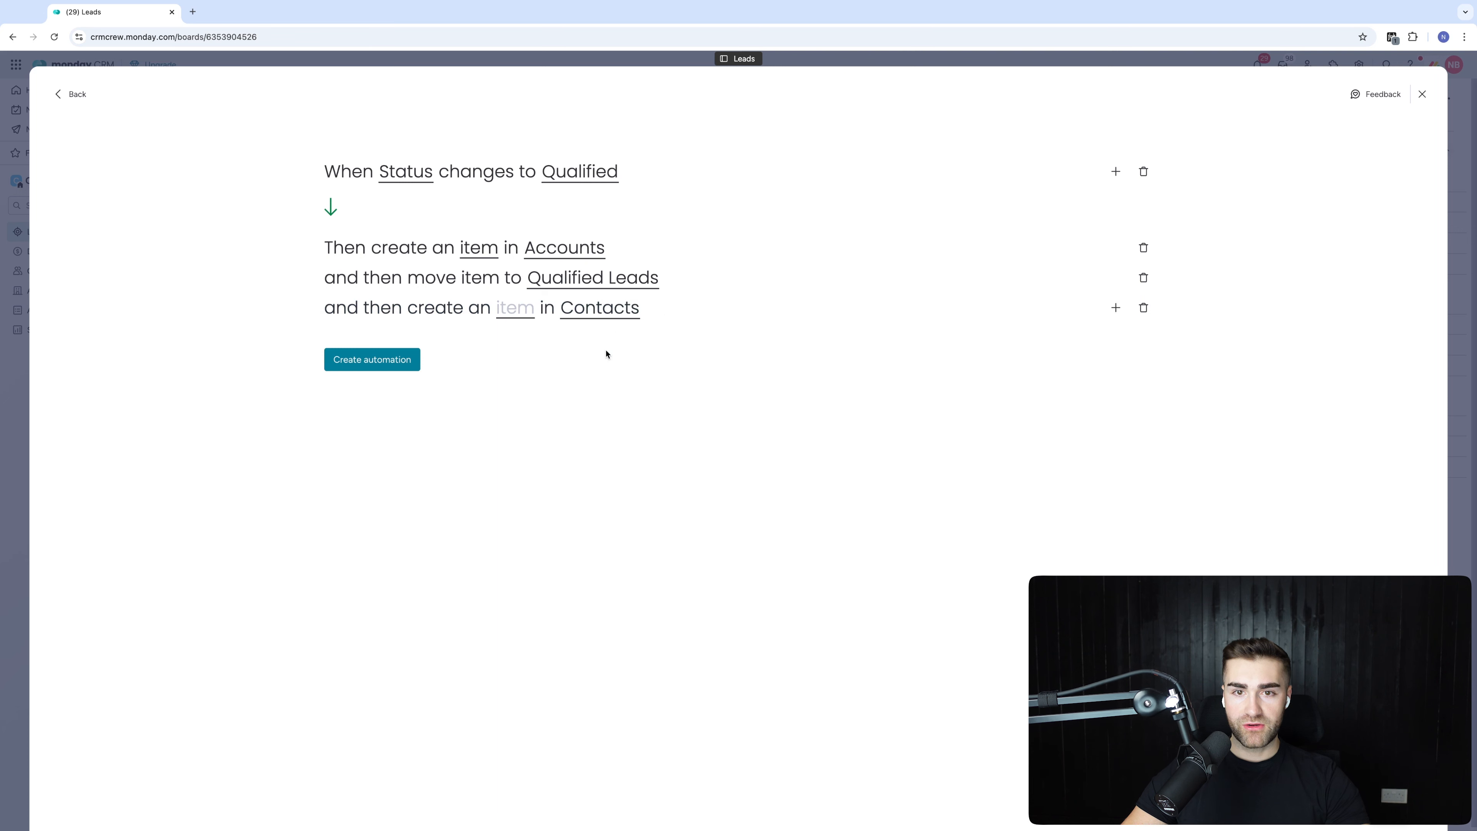
- Map the new contact's Name to the lead's Name column in place of the default name mapping
{"action": "left_click", "coordinate": [521, 307]}
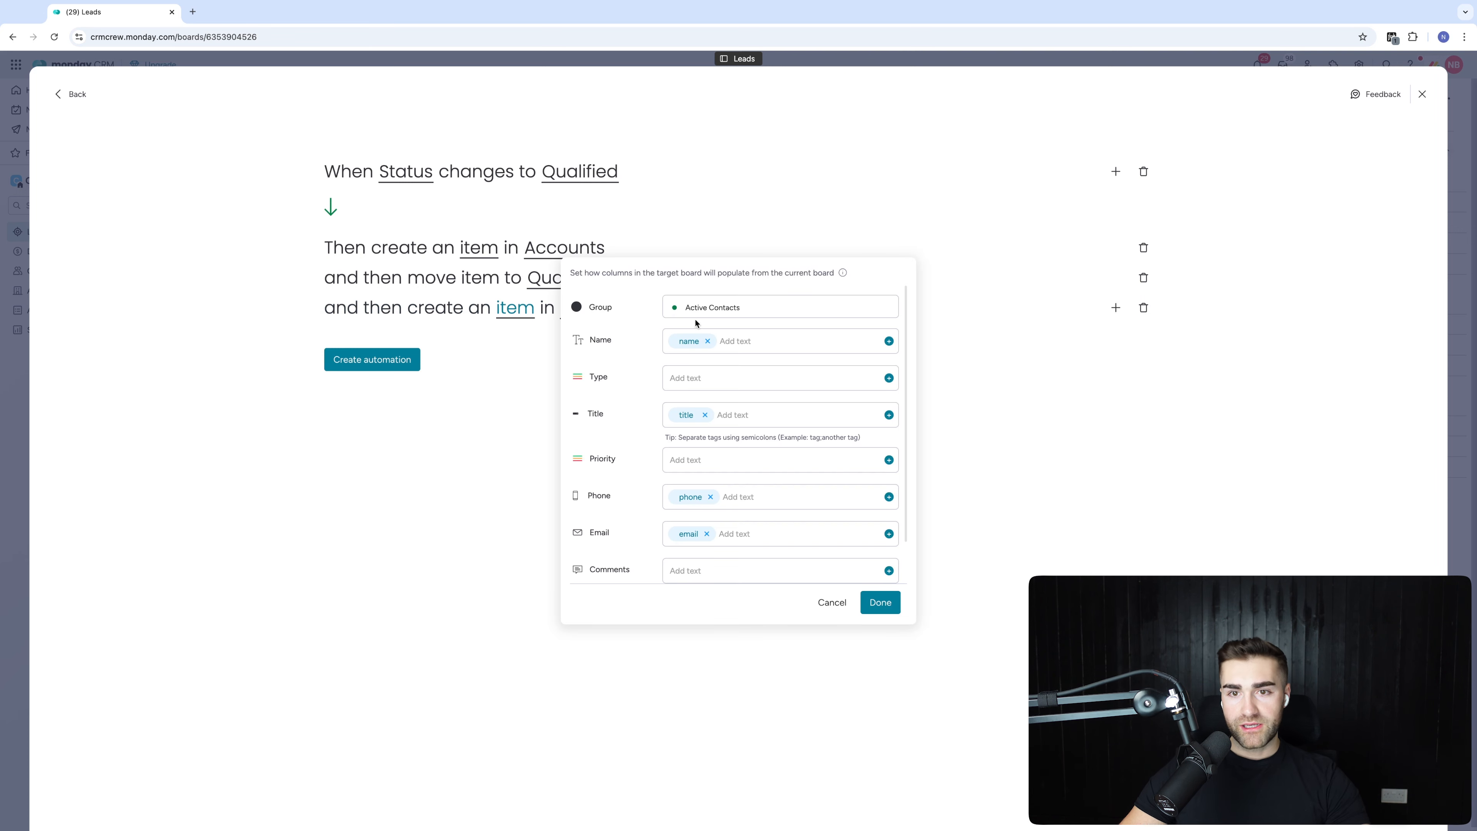
{"action": "left_click", "coordinate": [708, 341]}
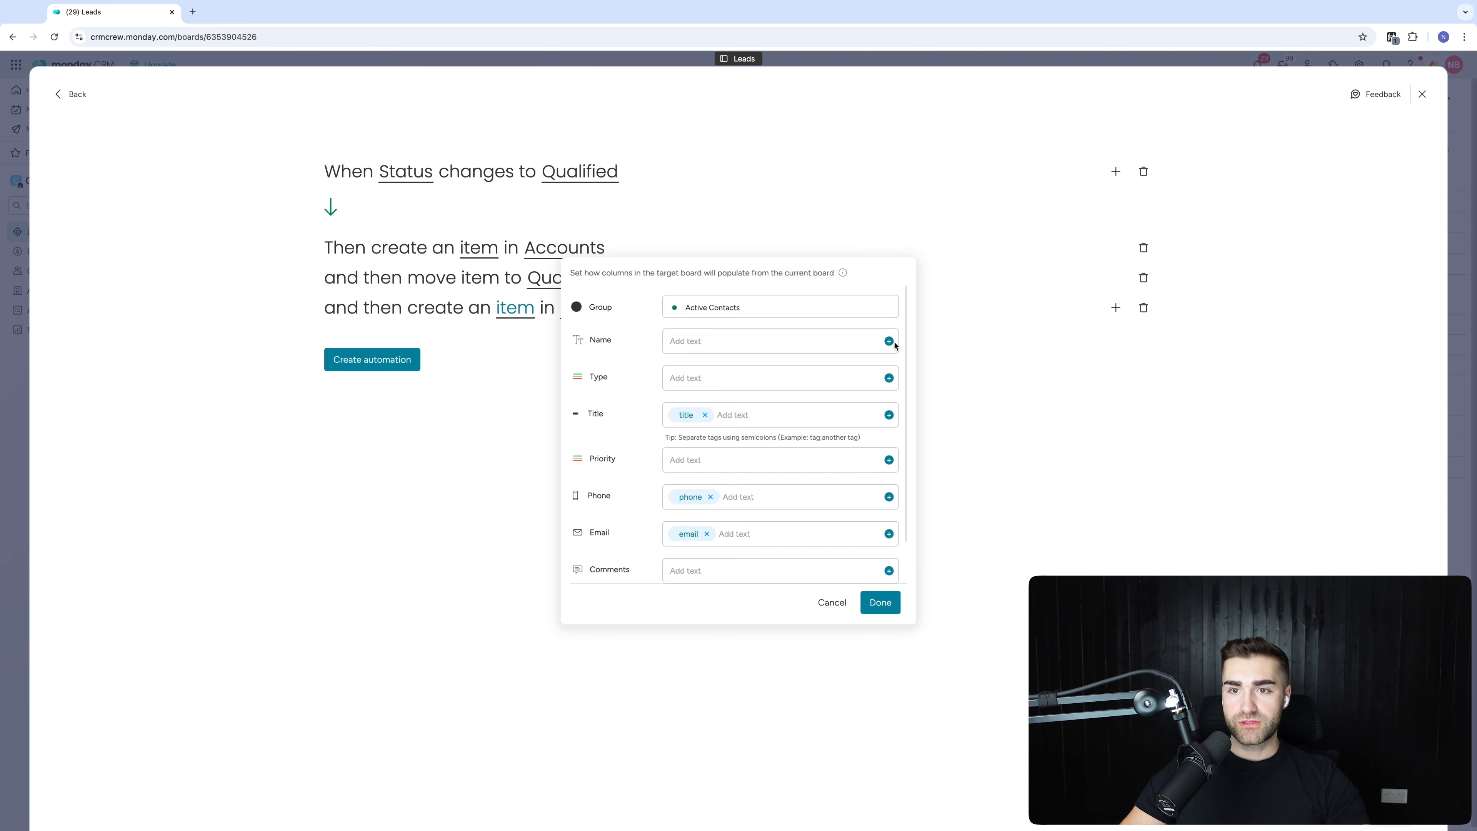
{"action": "left_click", "coordinate": [889, 342]}
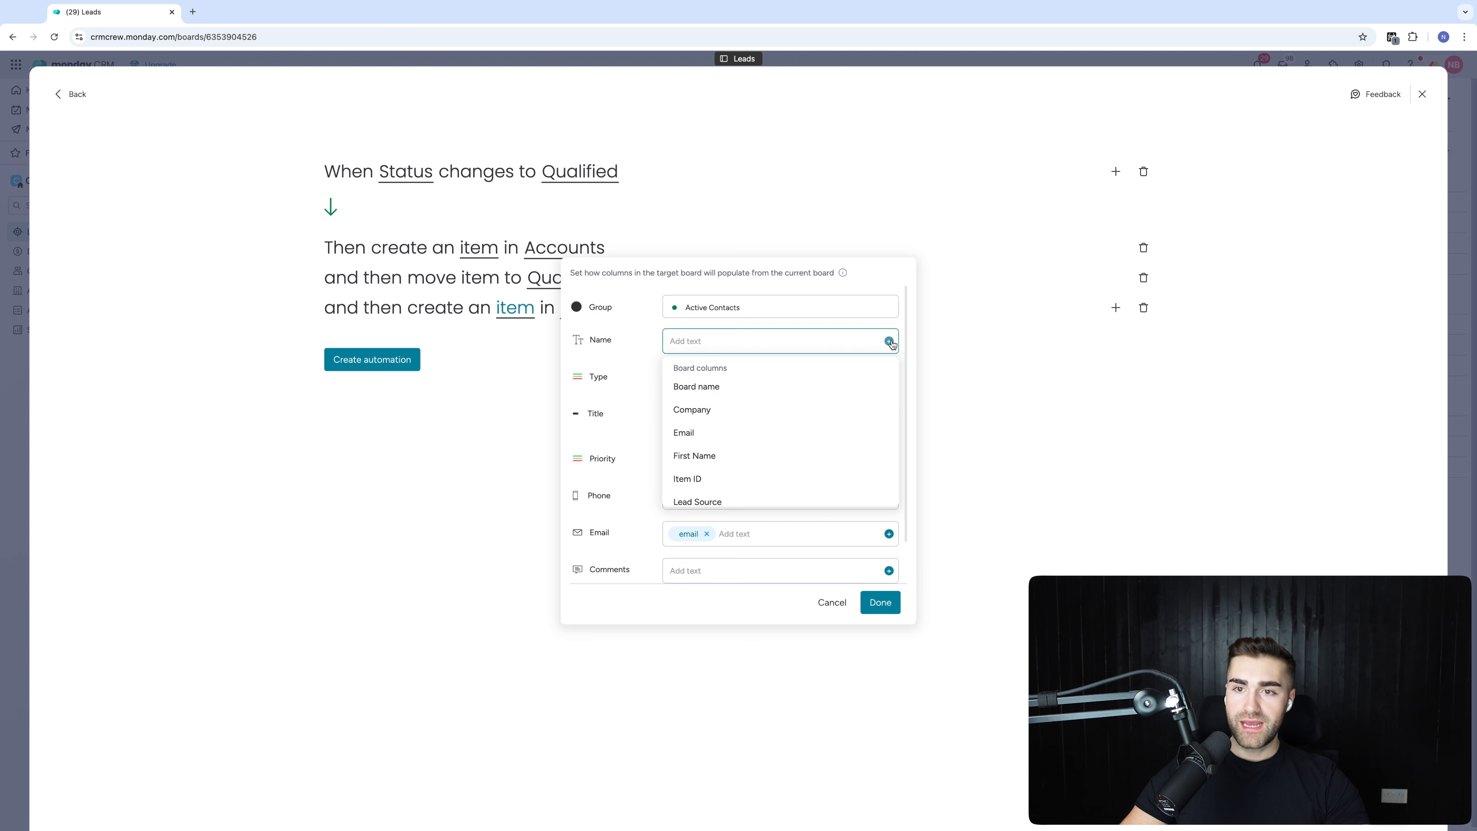
{"action": "scroll", "coordinate": [700, 424], "scroll_direction": "down", "scroll_amount": 3}
{"action": "left_click", "coordinate": [697, 421]}
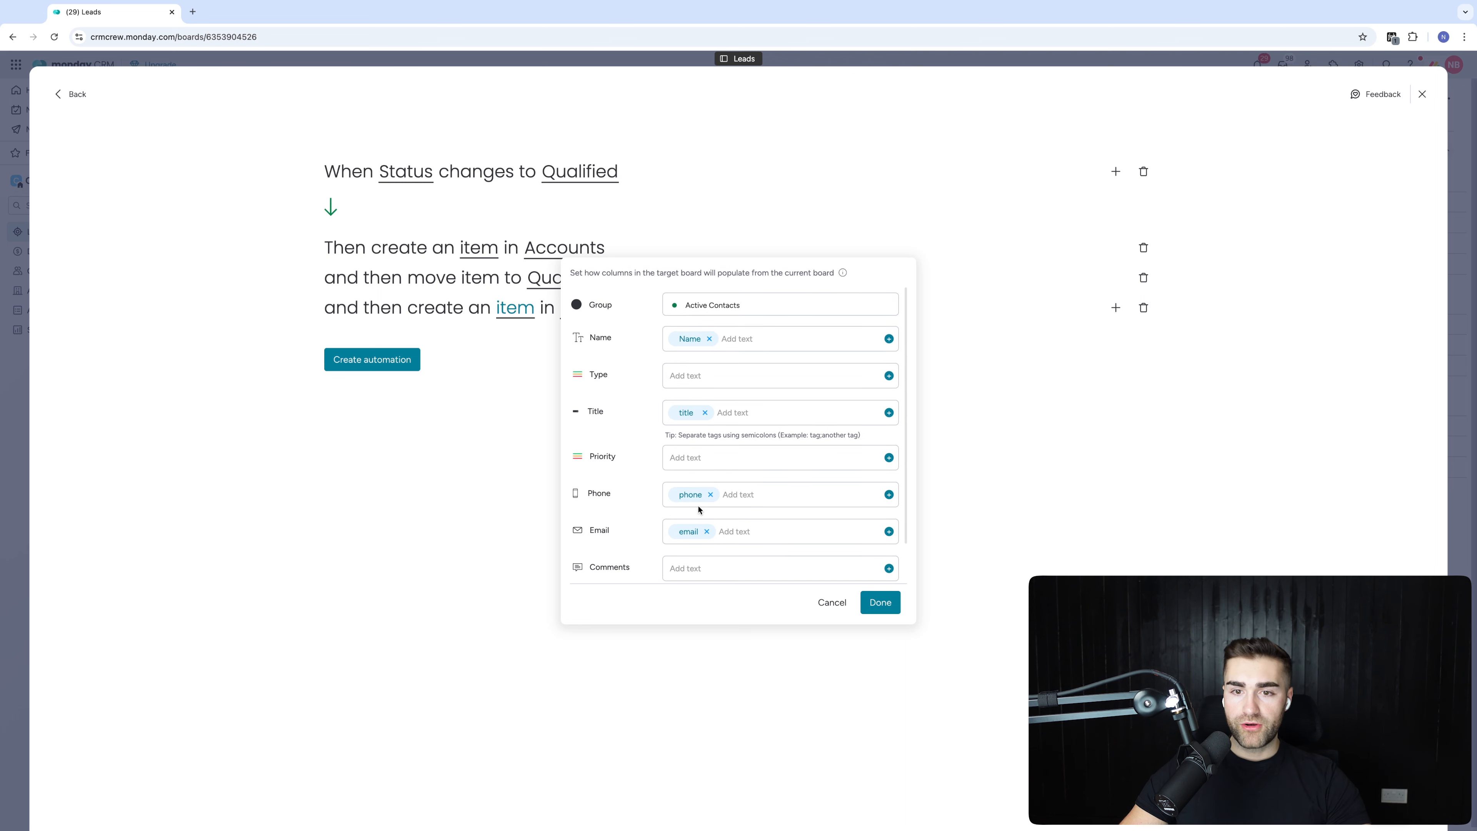
- Map the new contact's UUID to the lead's Email column and save the contact's column mapping
{"action": "scroll", "coordinate": [697, 456], "scroll_direction": "down", "scroll_amount": 1}
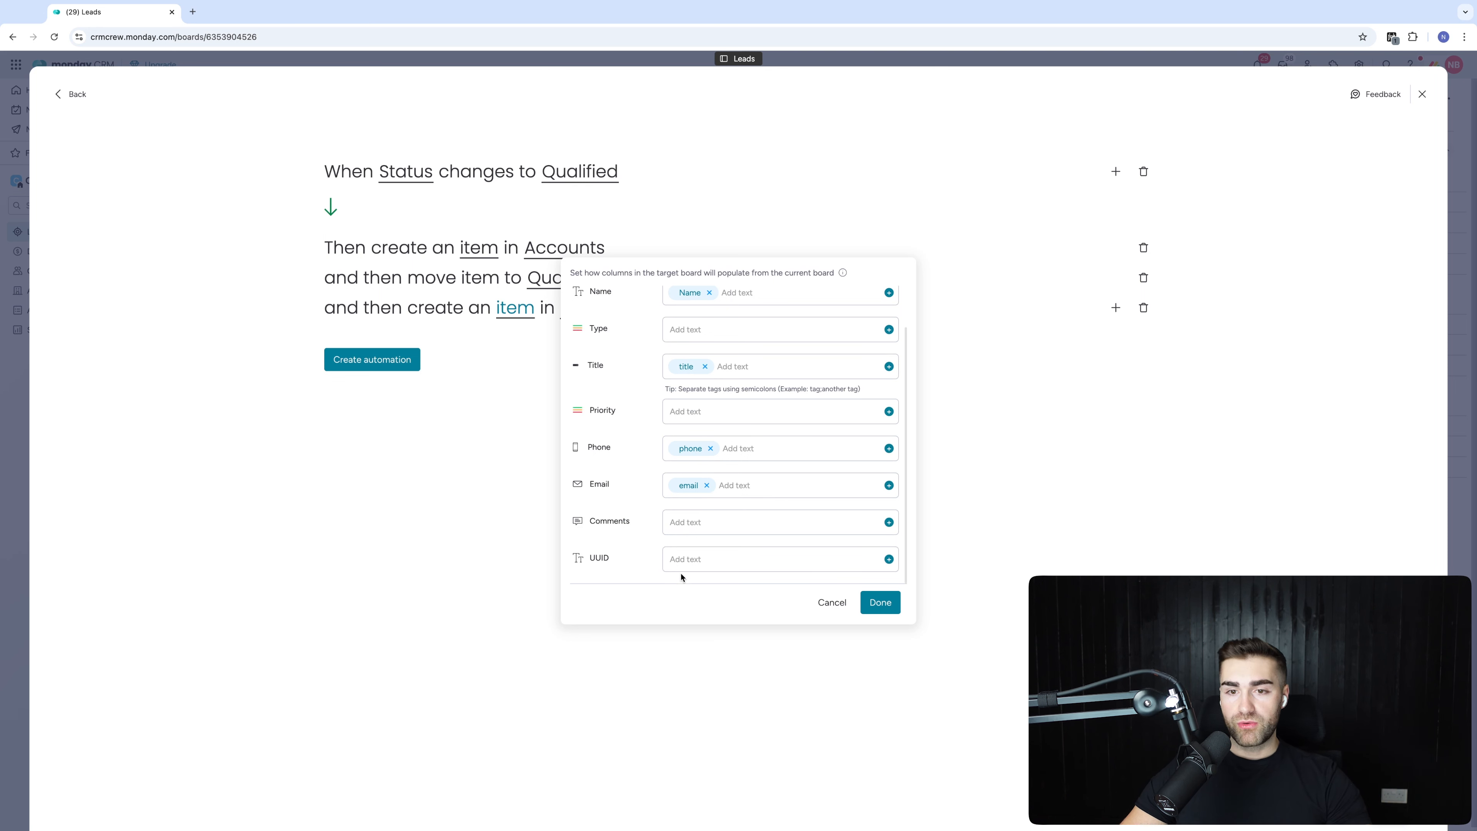
{"action": "left_click", "coordinate": [672, 559]}
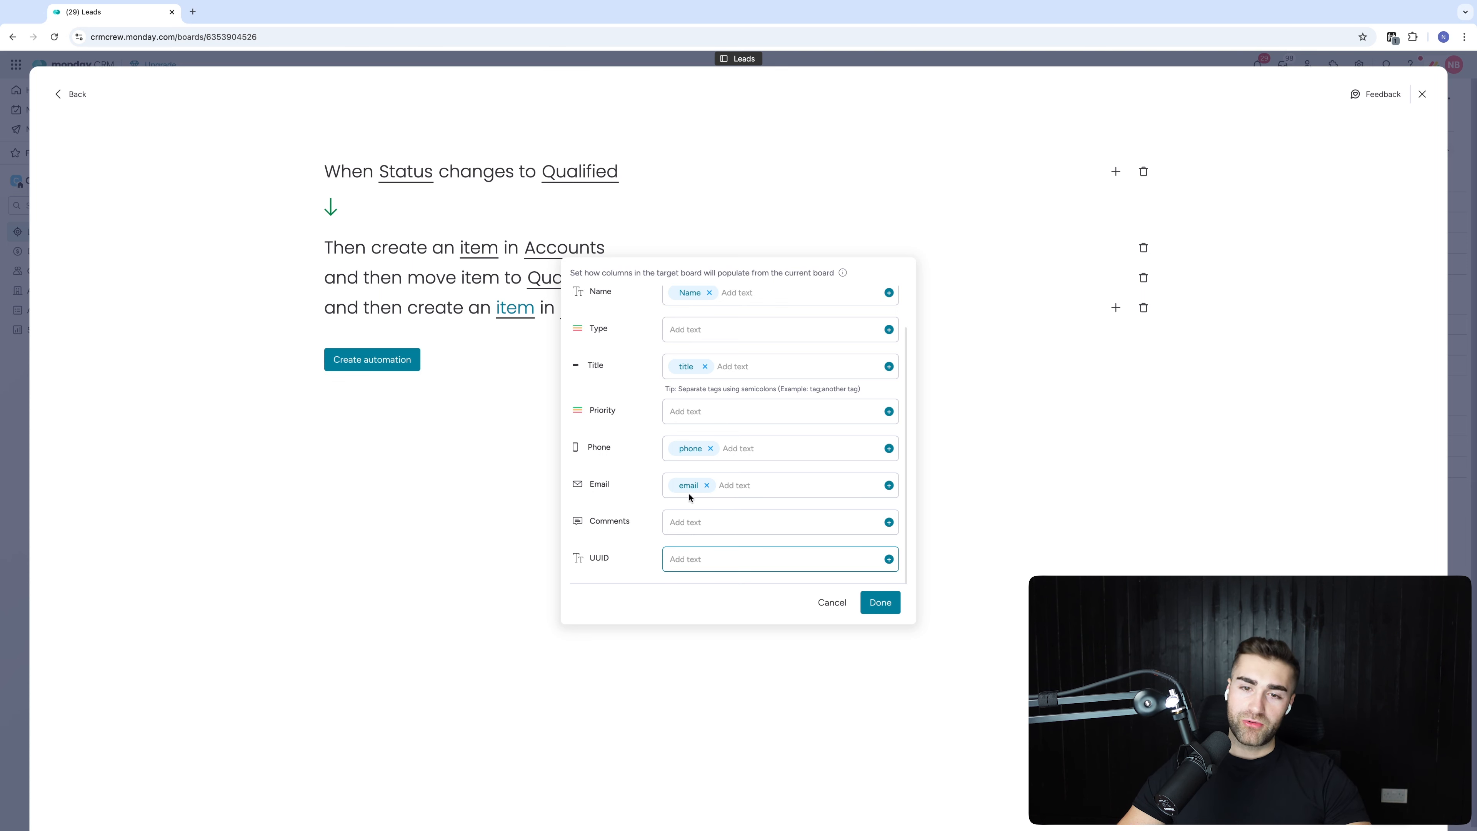
{"action": "left_click", "coordinate": [889, 560]}
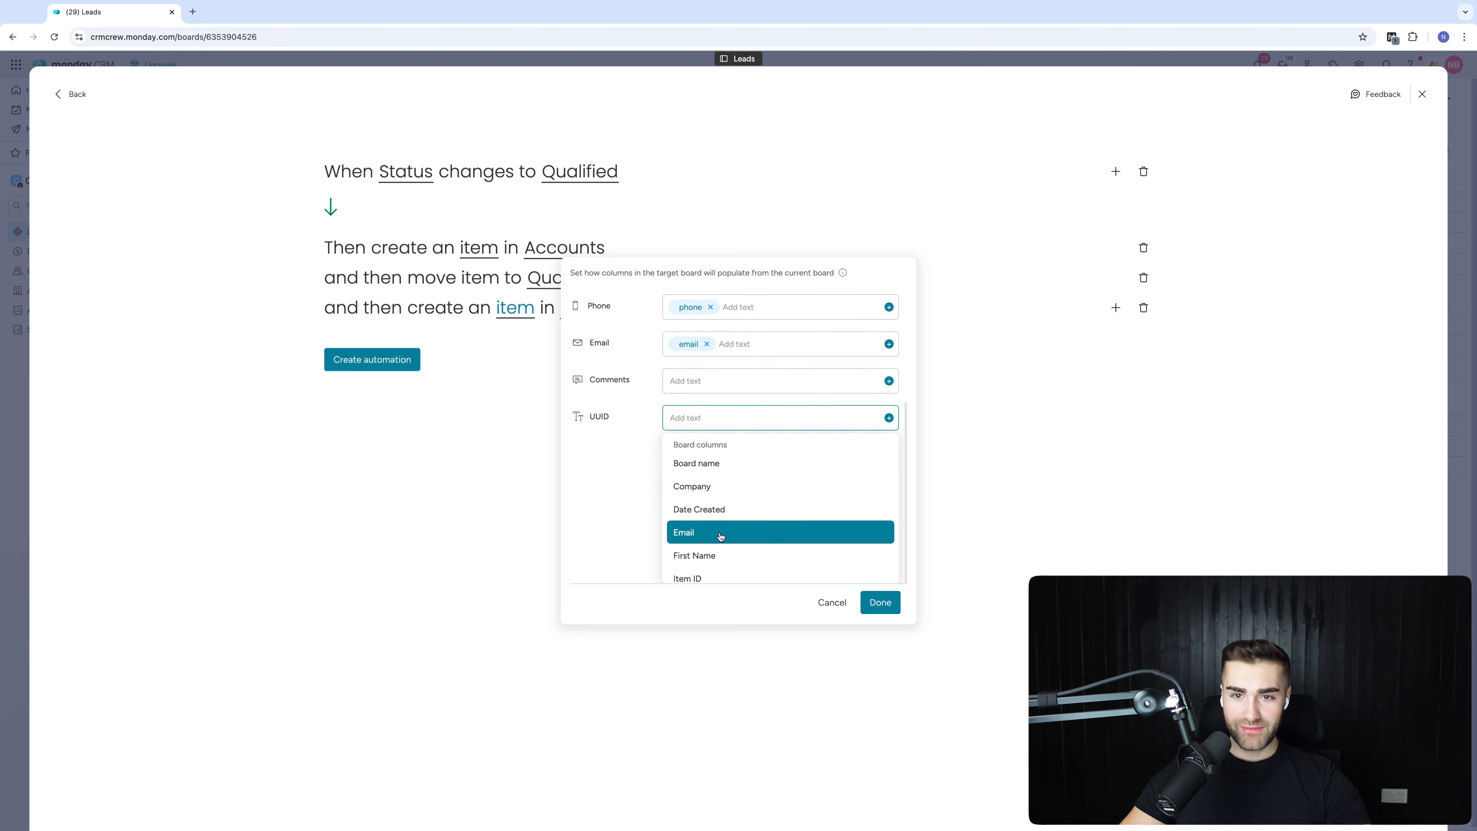
{"action": "left_click", "coordinate": [723, 535]}
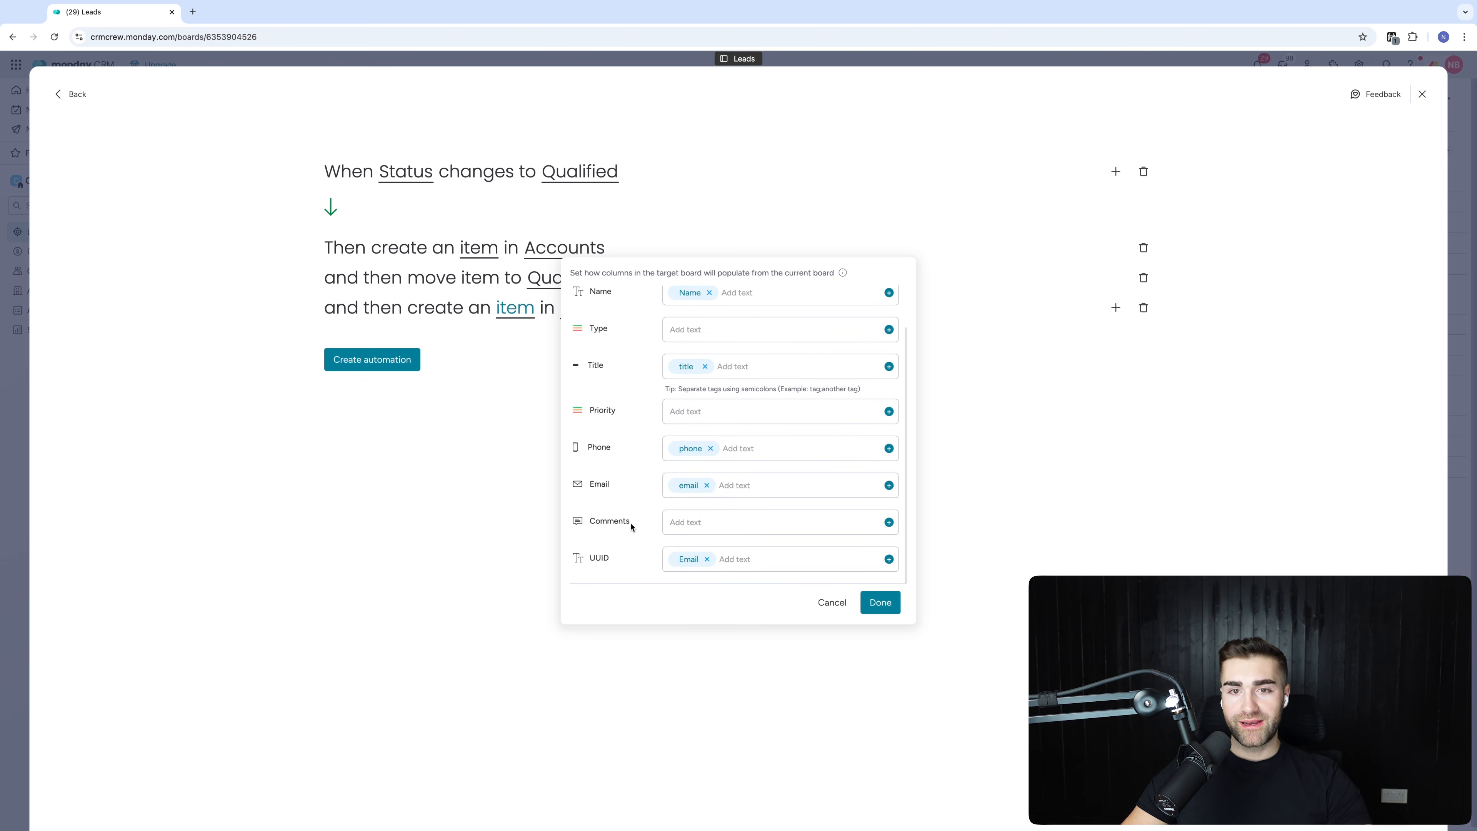
{"action": "left_click", "coordinate": [881, 603]}
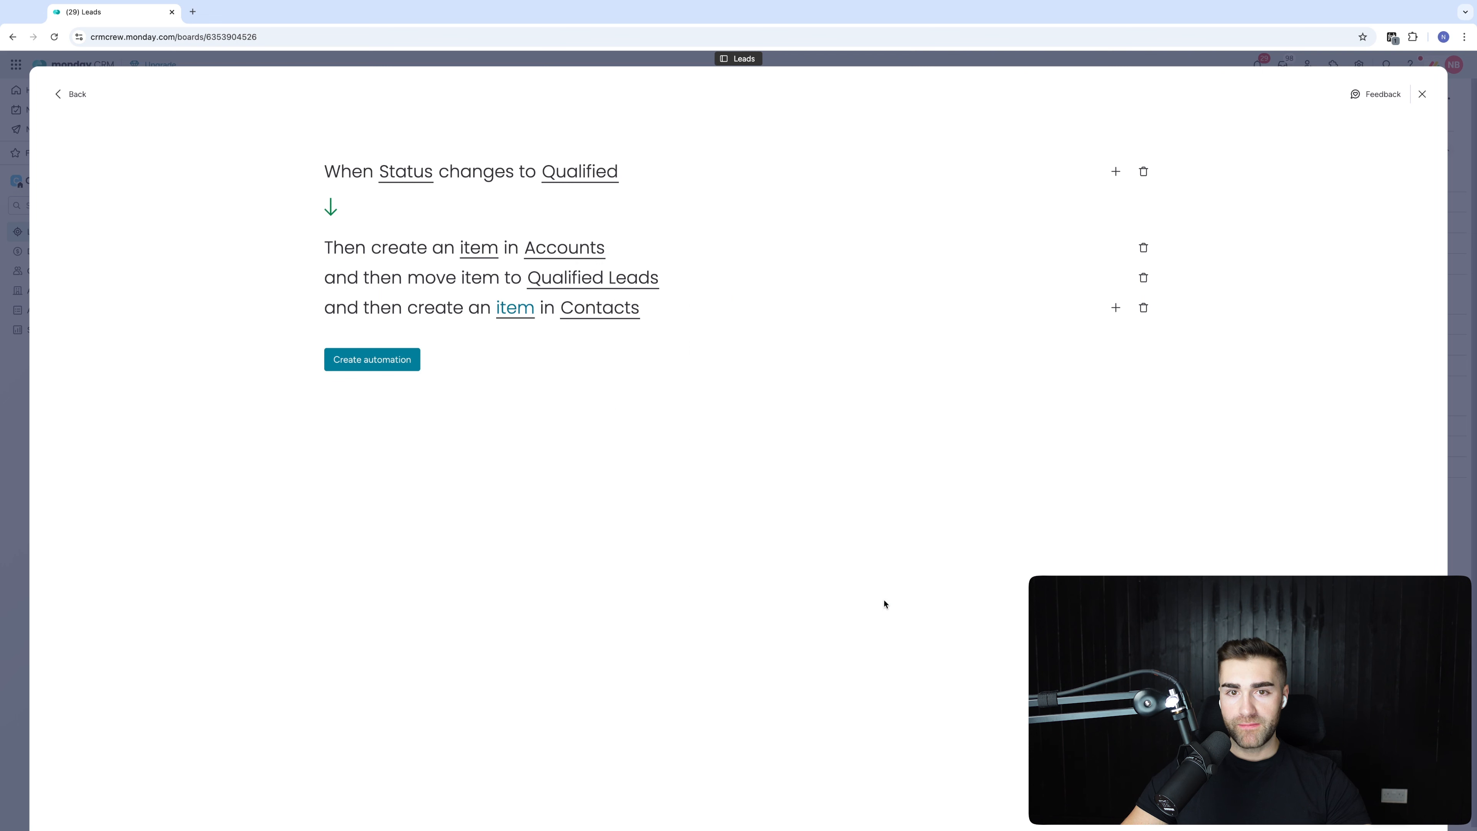
- Add a further automation action that sets the Date Created column to today
{"action": "left_click", "coordinate": [1115, 307]}
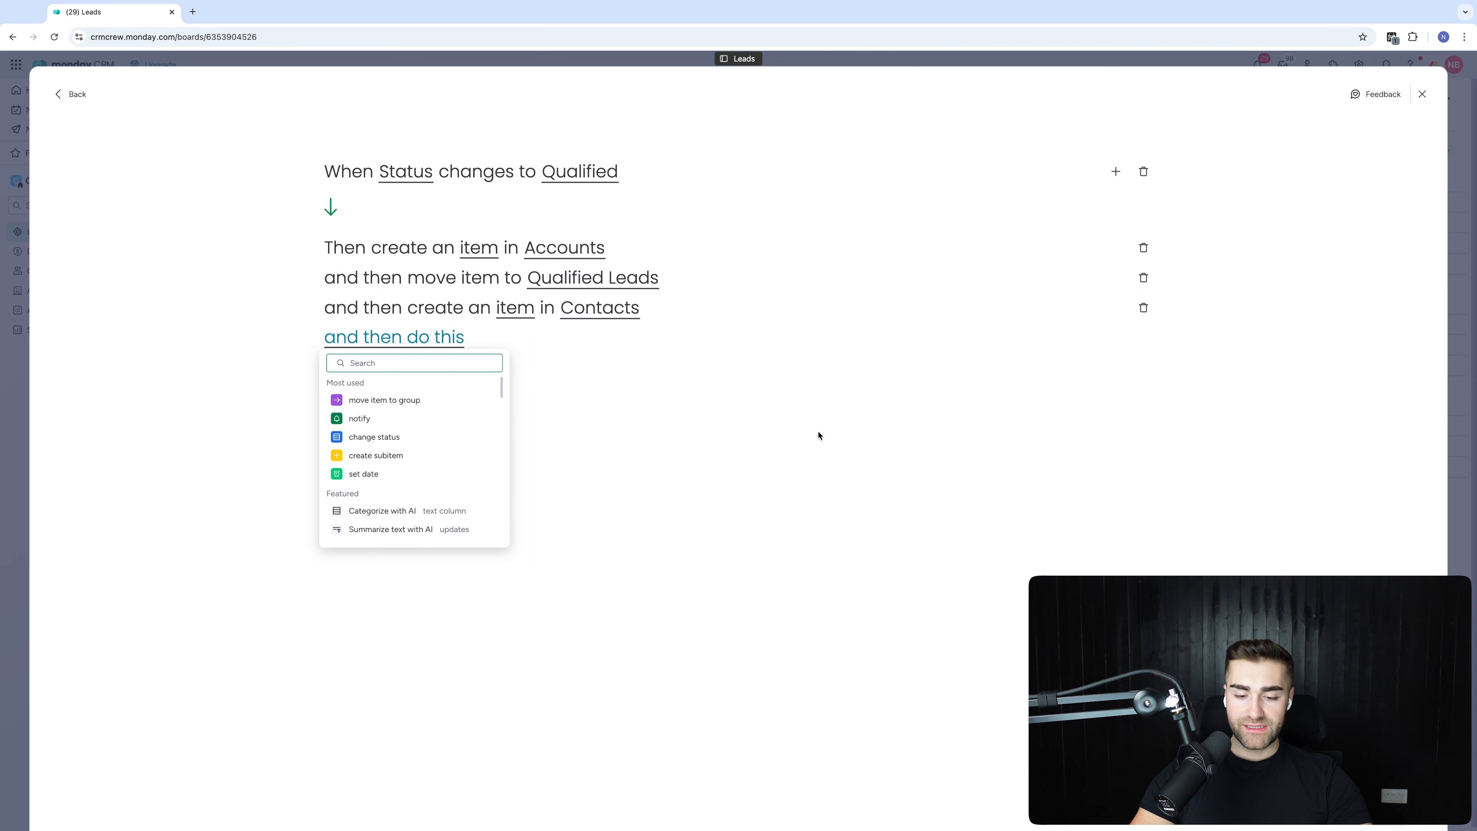
{"action": "type", "text": "set date"}
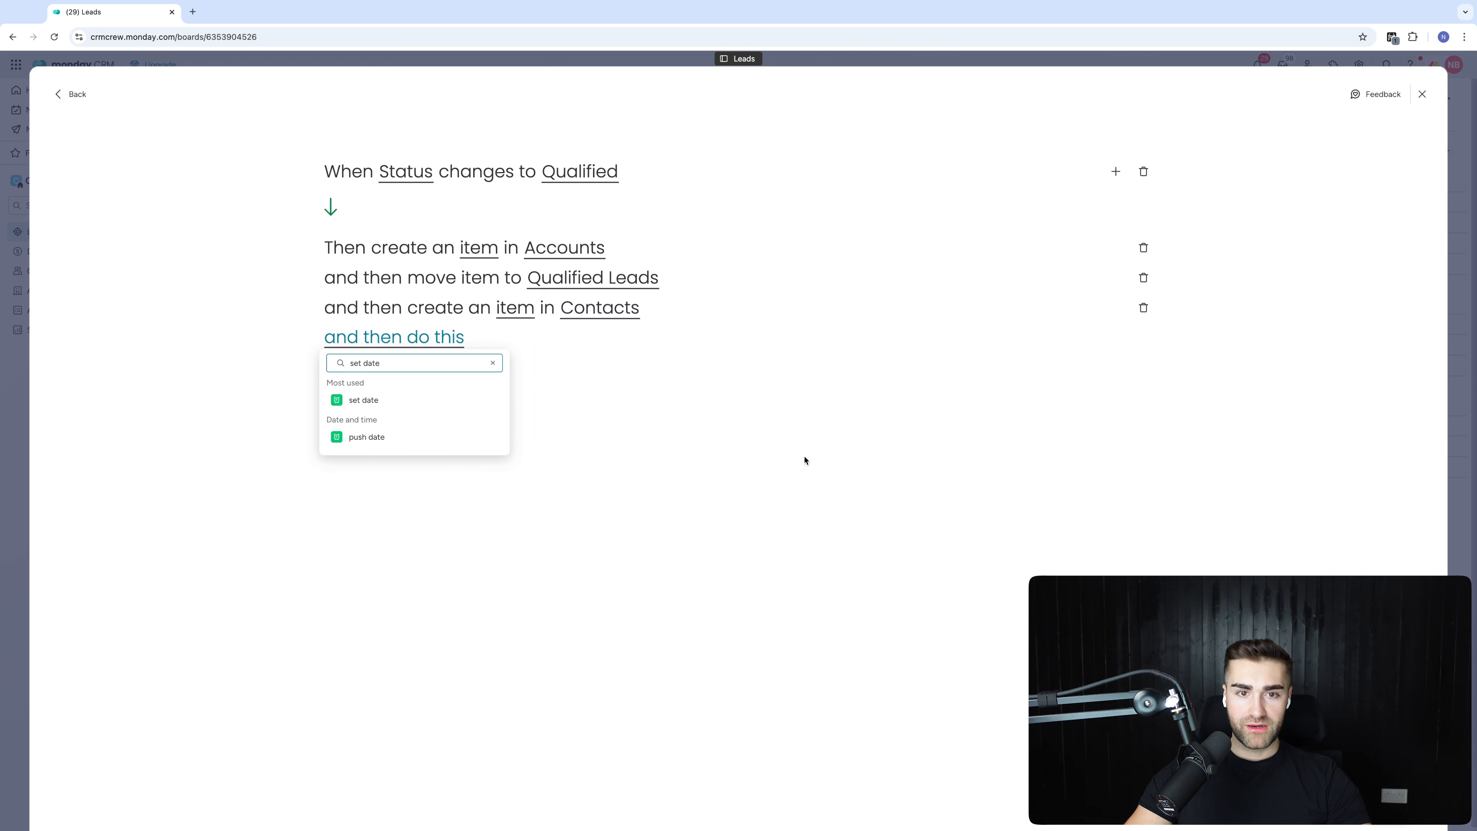
{"action": "left_click", "coordinate": [458, 400]}
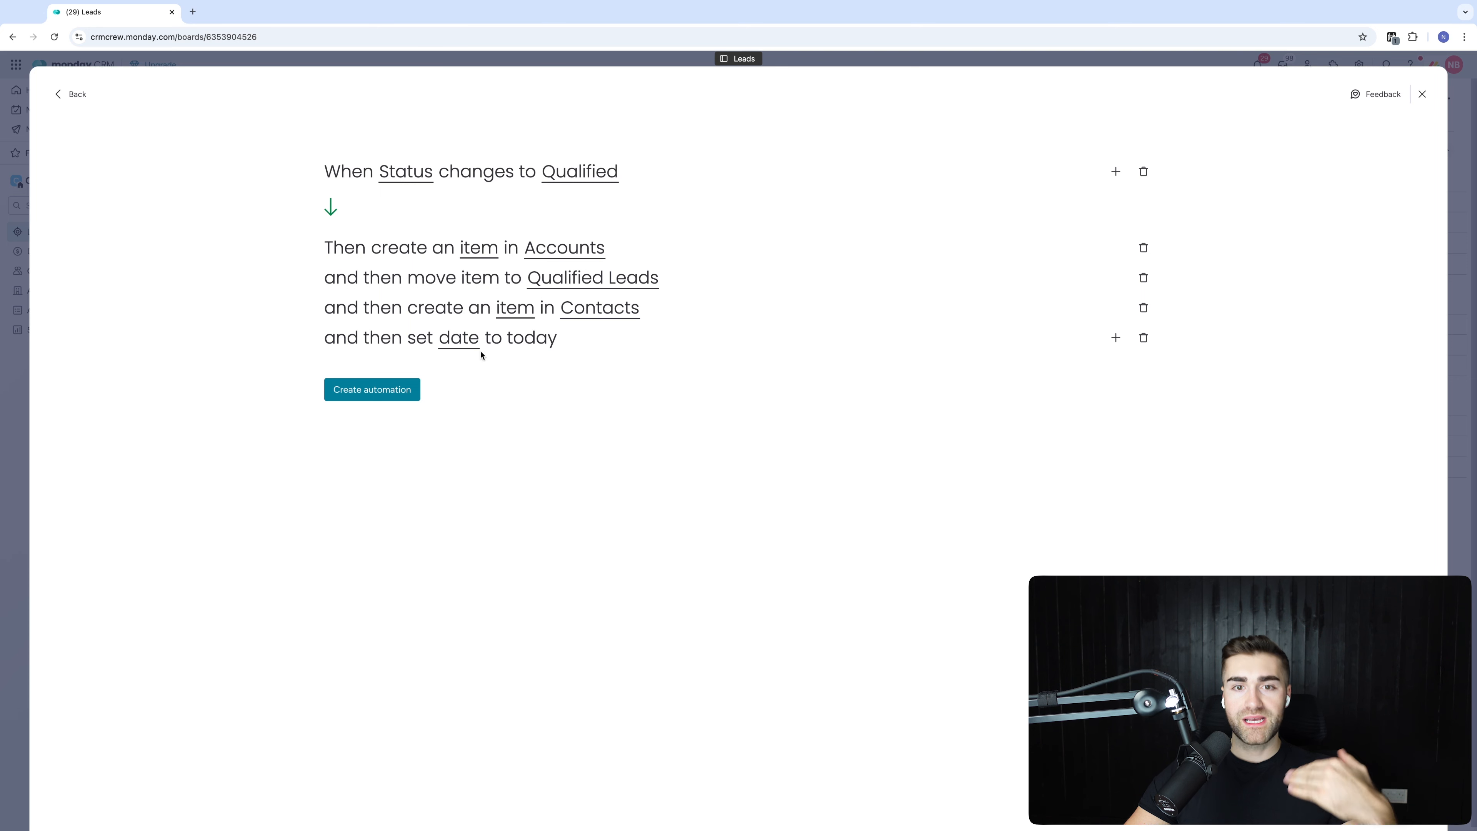
{"action": "left_click", "coordinate": [462, 341]}
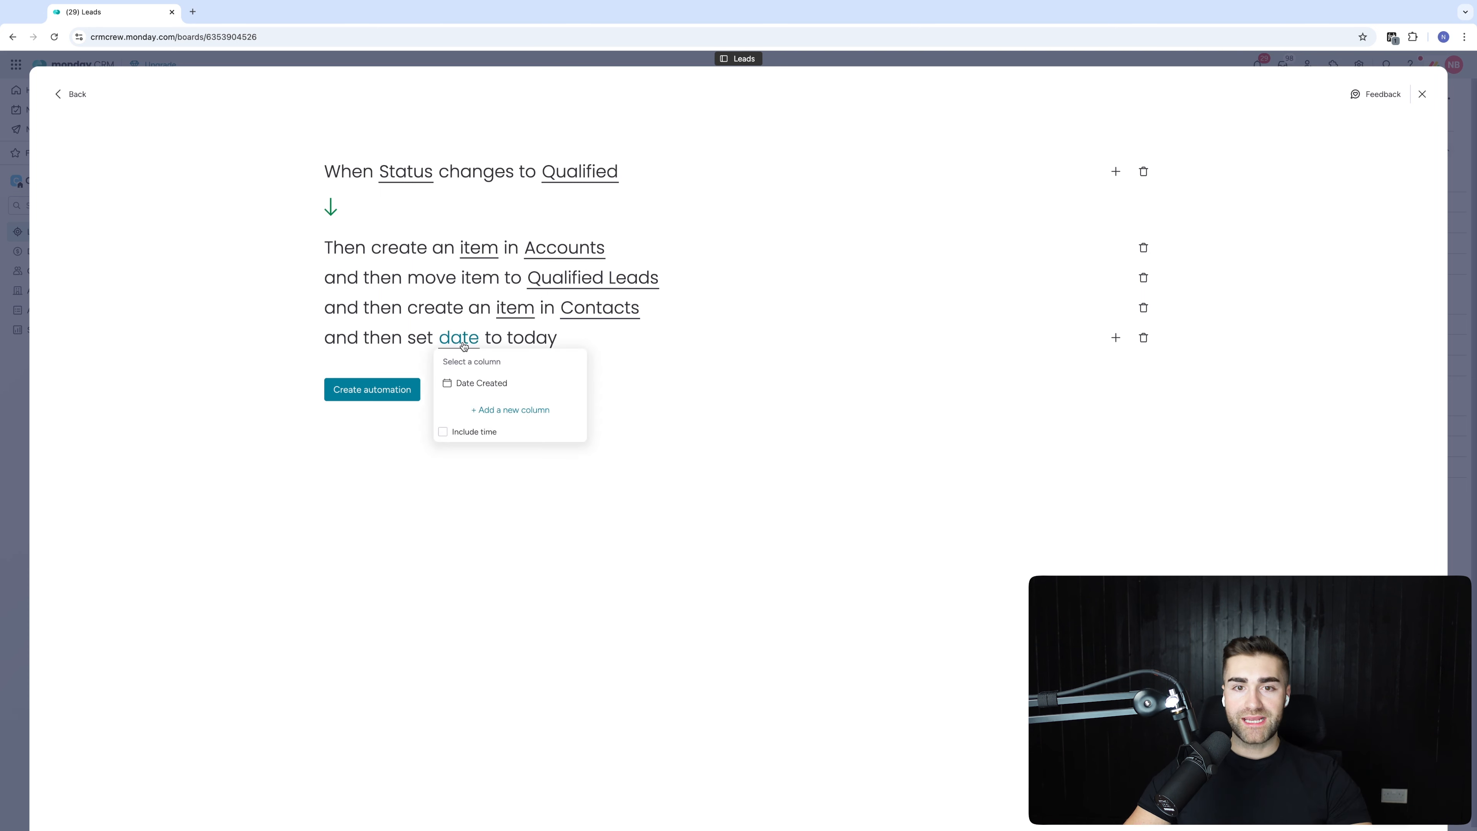
{"action": "left_click", "coordinate": [470, 381]}
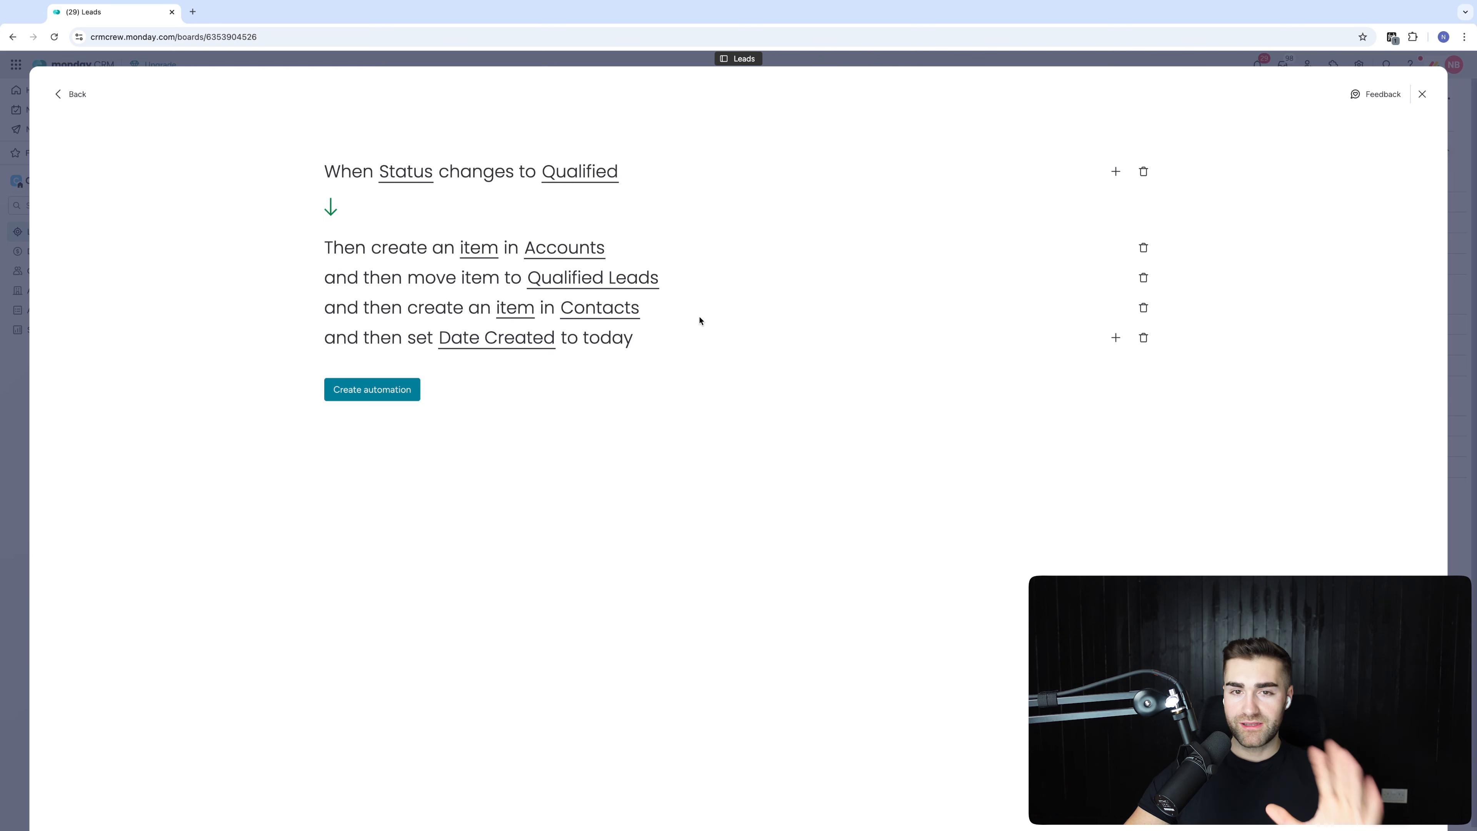
- Add a further automation action that creates an item in the Deals board
{"action": "left_click", "coordinate": [1116, 338]}
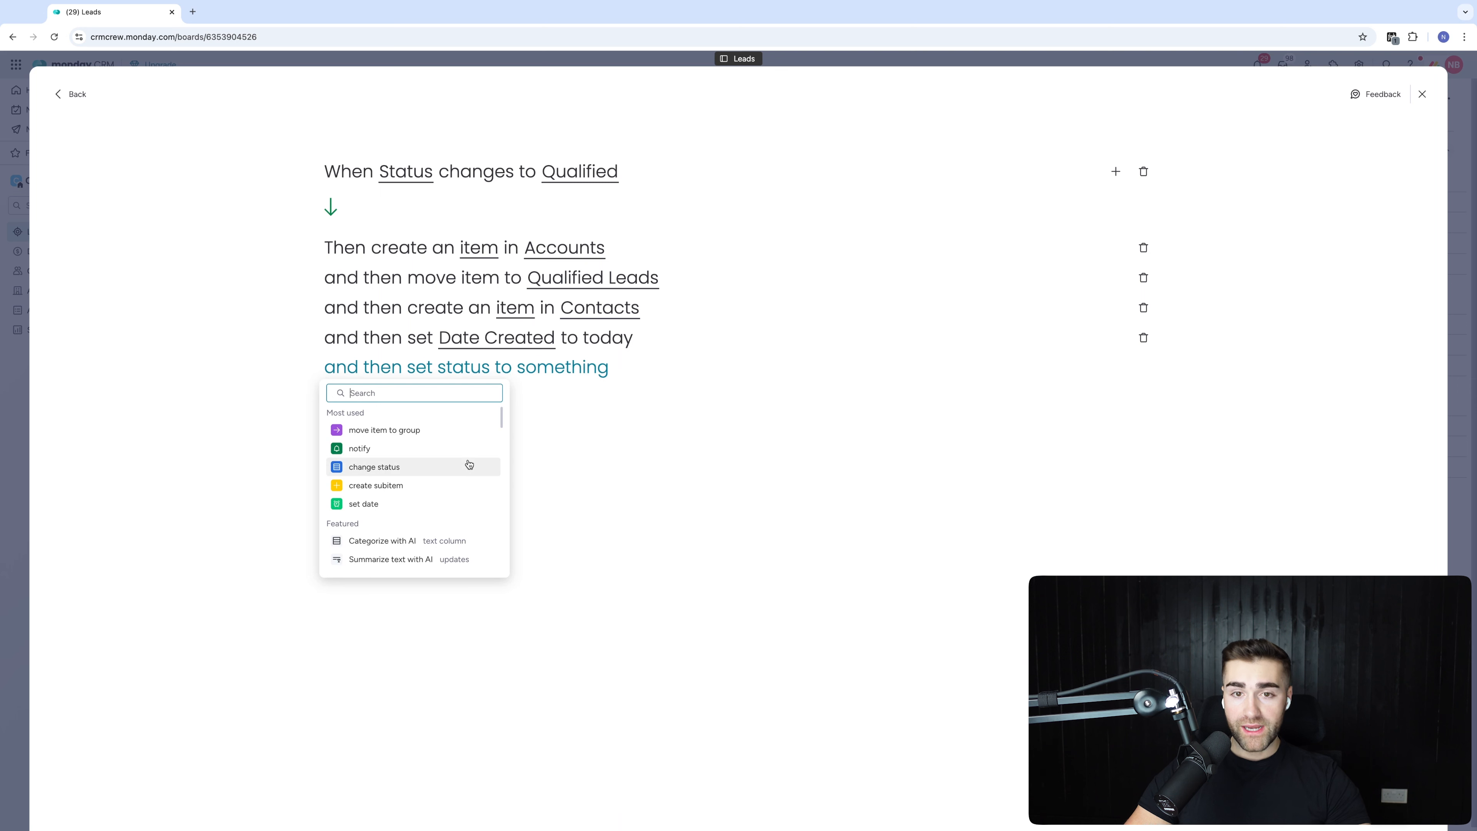
{"action": "type", "text": "create item in"}
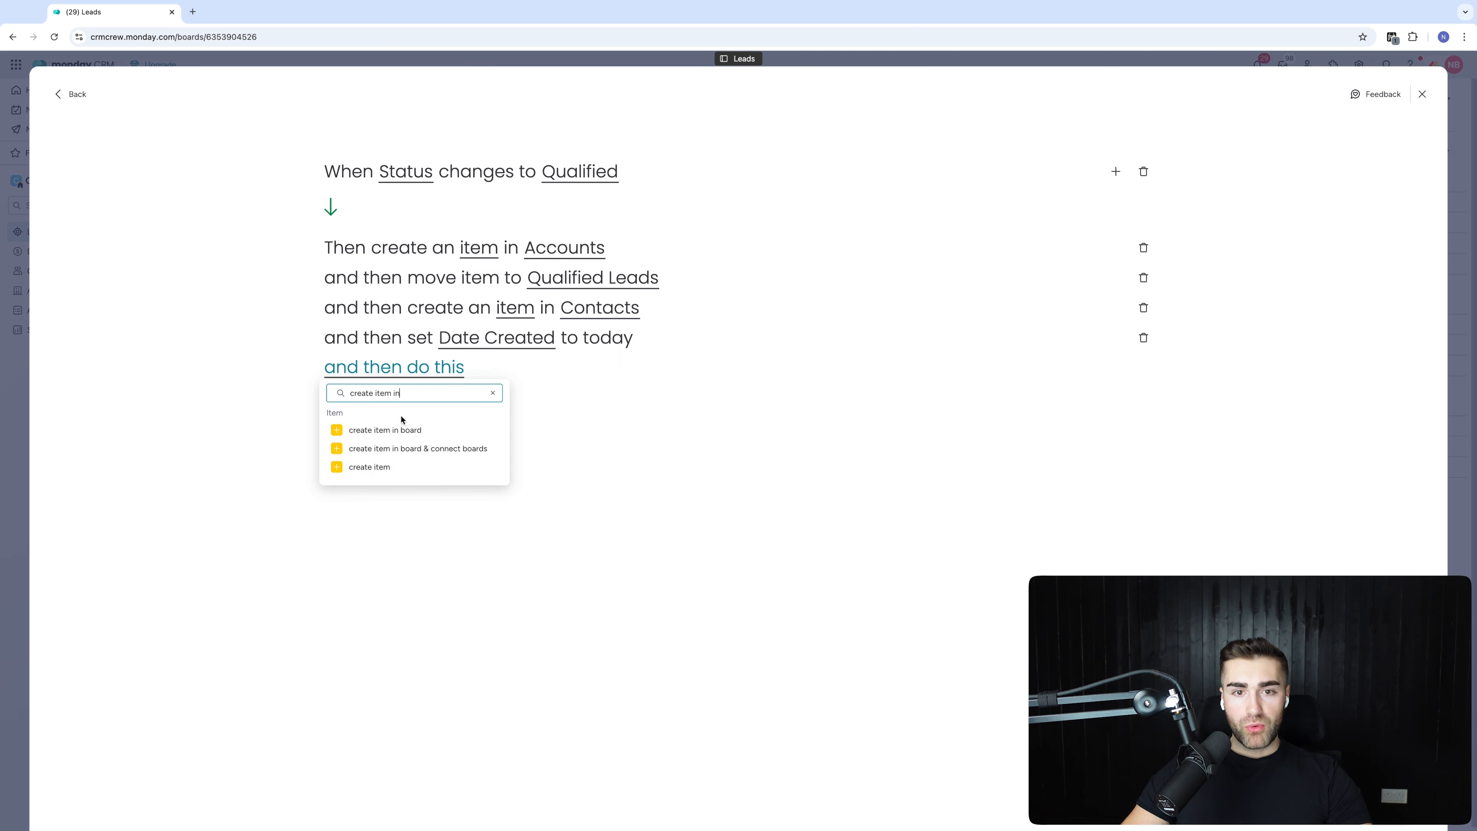
{"action": "left_click", "coordinate": [398, 427]}
{"action": "left_click", "coordinate": [592, 371]}
{"action": "type", "text": "deals"}
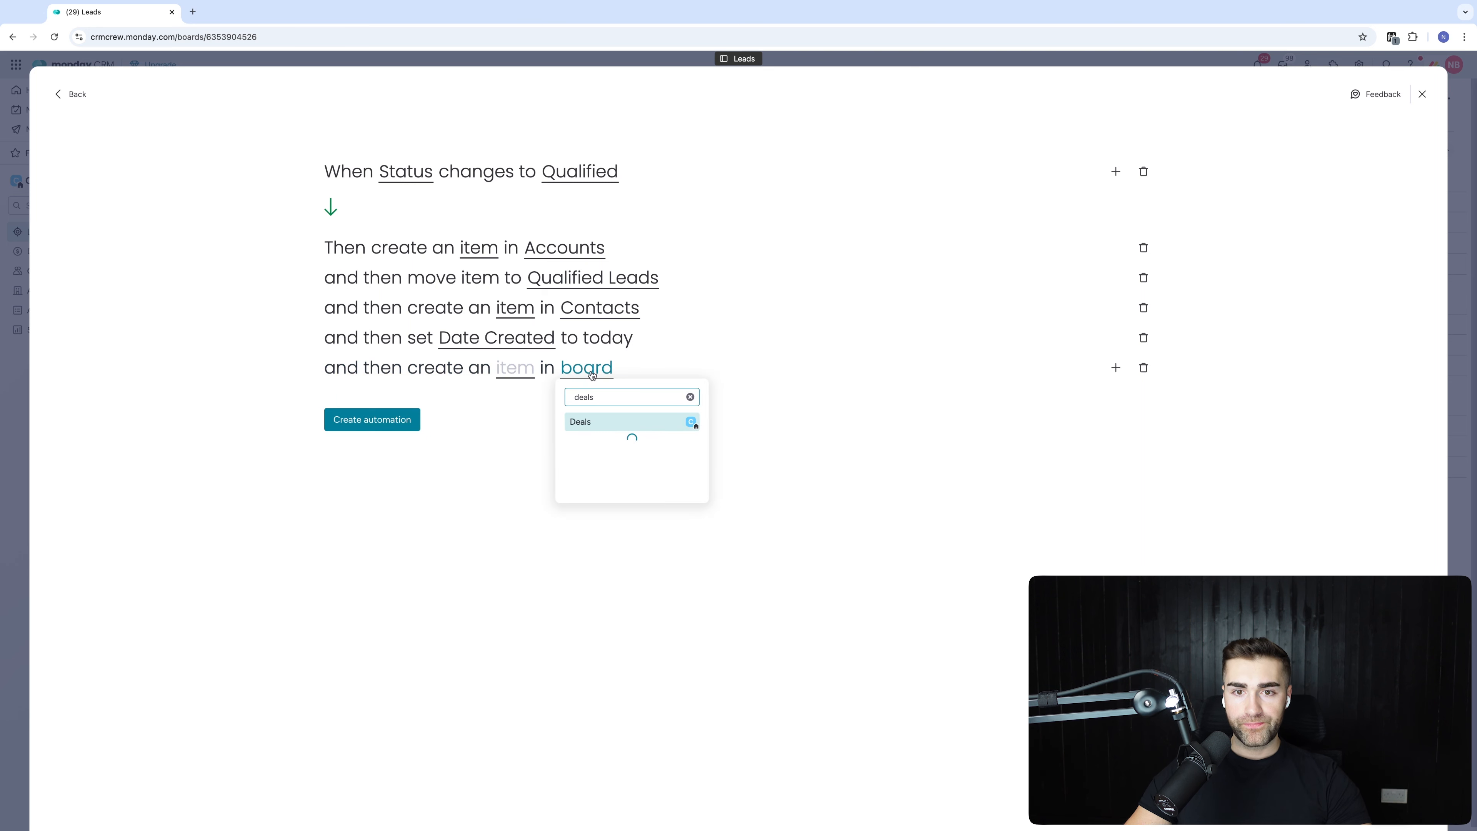
{"action": "left_click", "coordinate": [587, 420]}
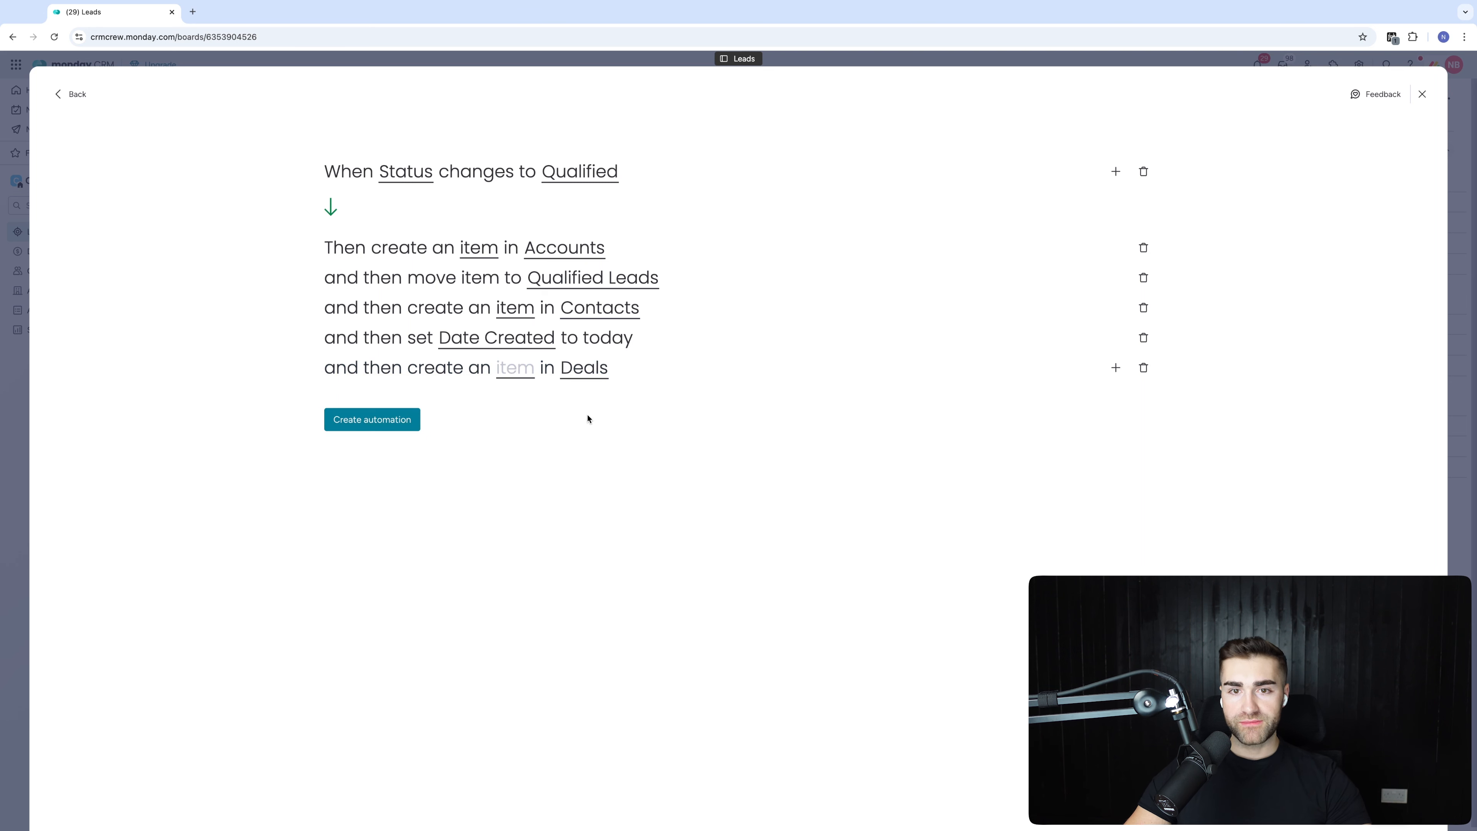
- Map the new deal's Name to the lead's Company and Name columns separated by a hyphen, replacing the default name mapping
{"action": "left_click", "coordinate": [524, 365]}
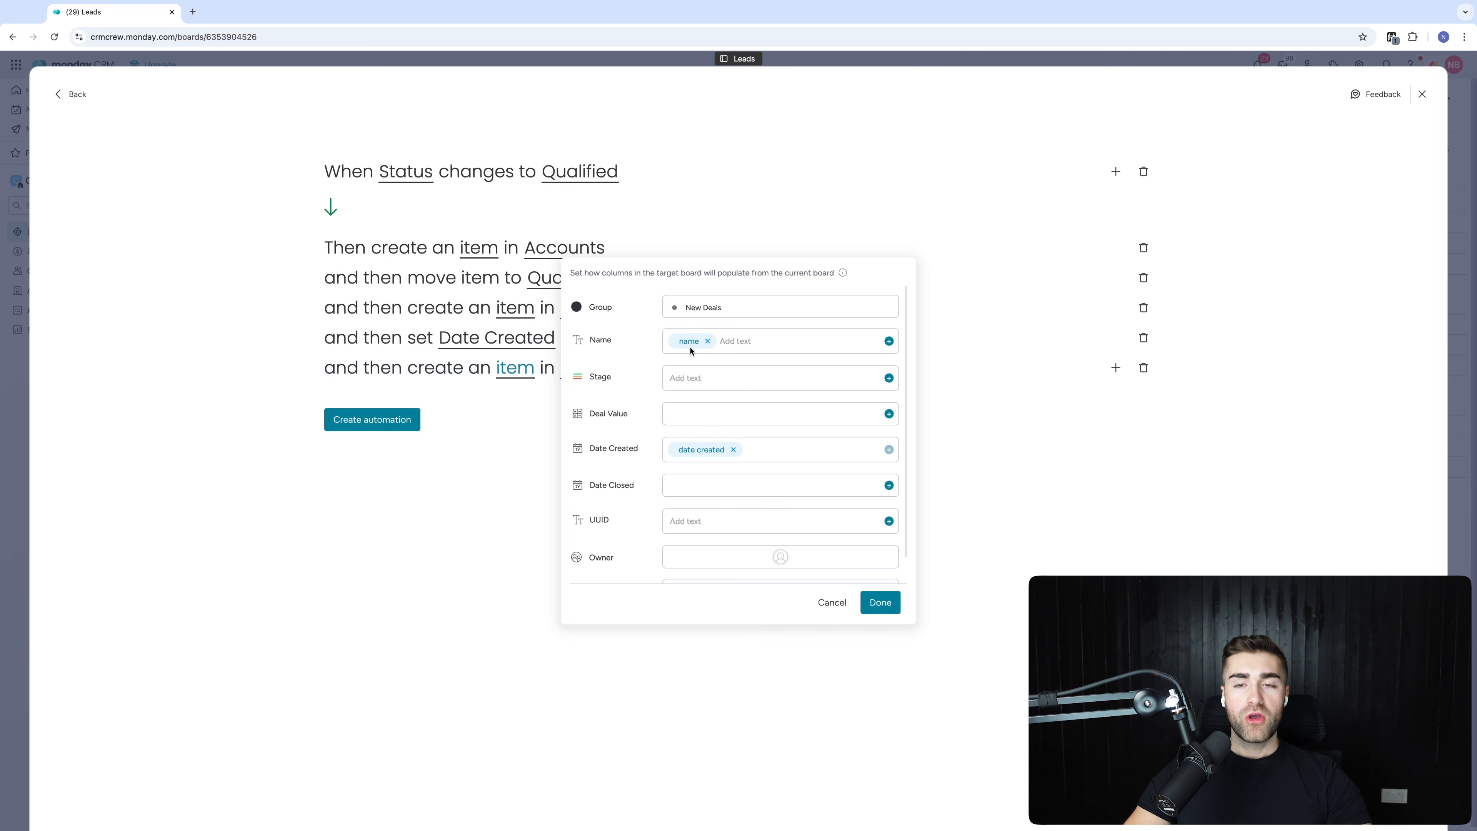
{"action": "left_click", "coordinate": [752, 342]}
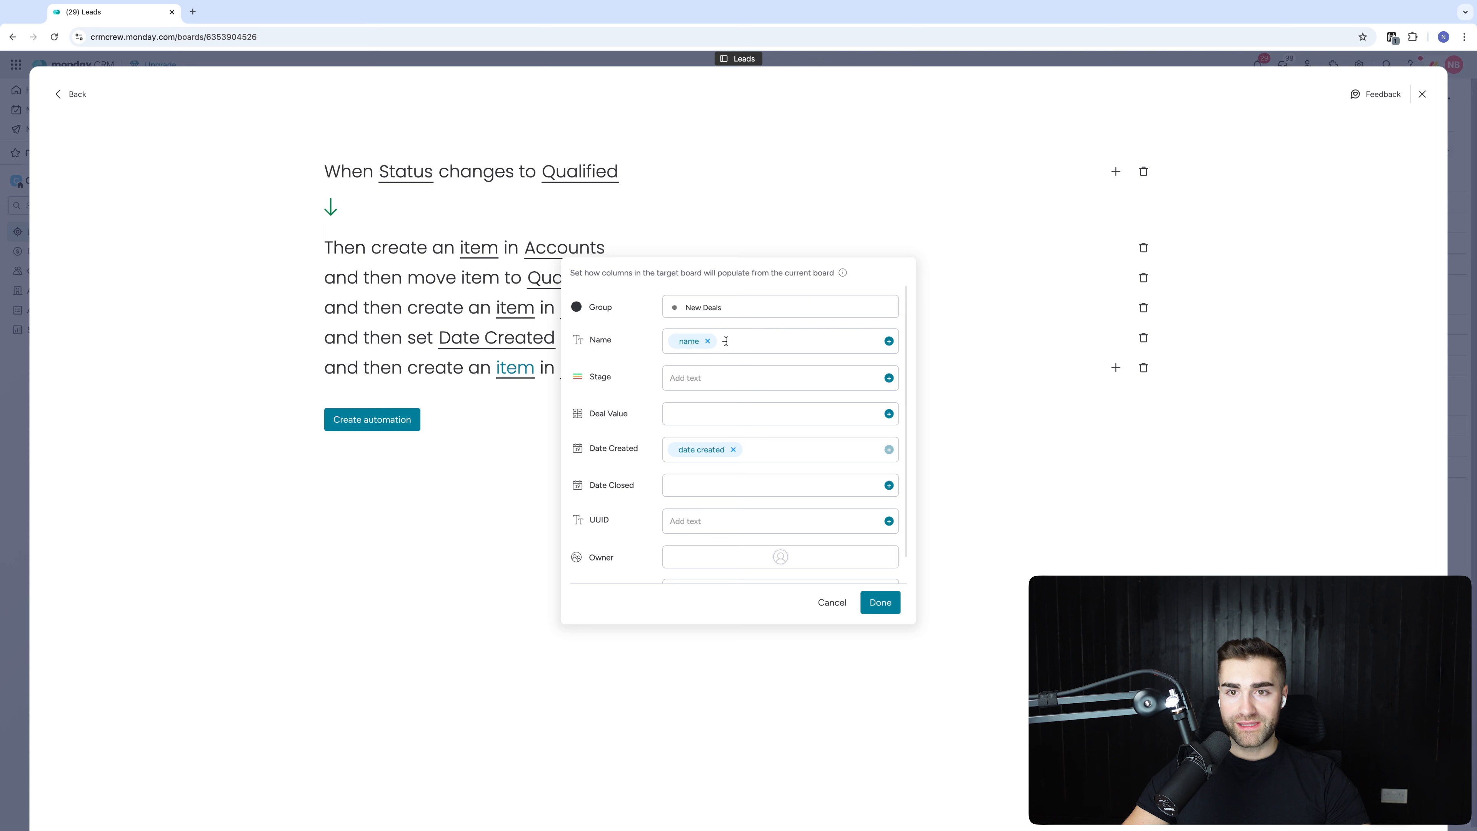
{"action": "key", "text": "BackSpace"}
{"action": "key", "text": "BackSpace"}
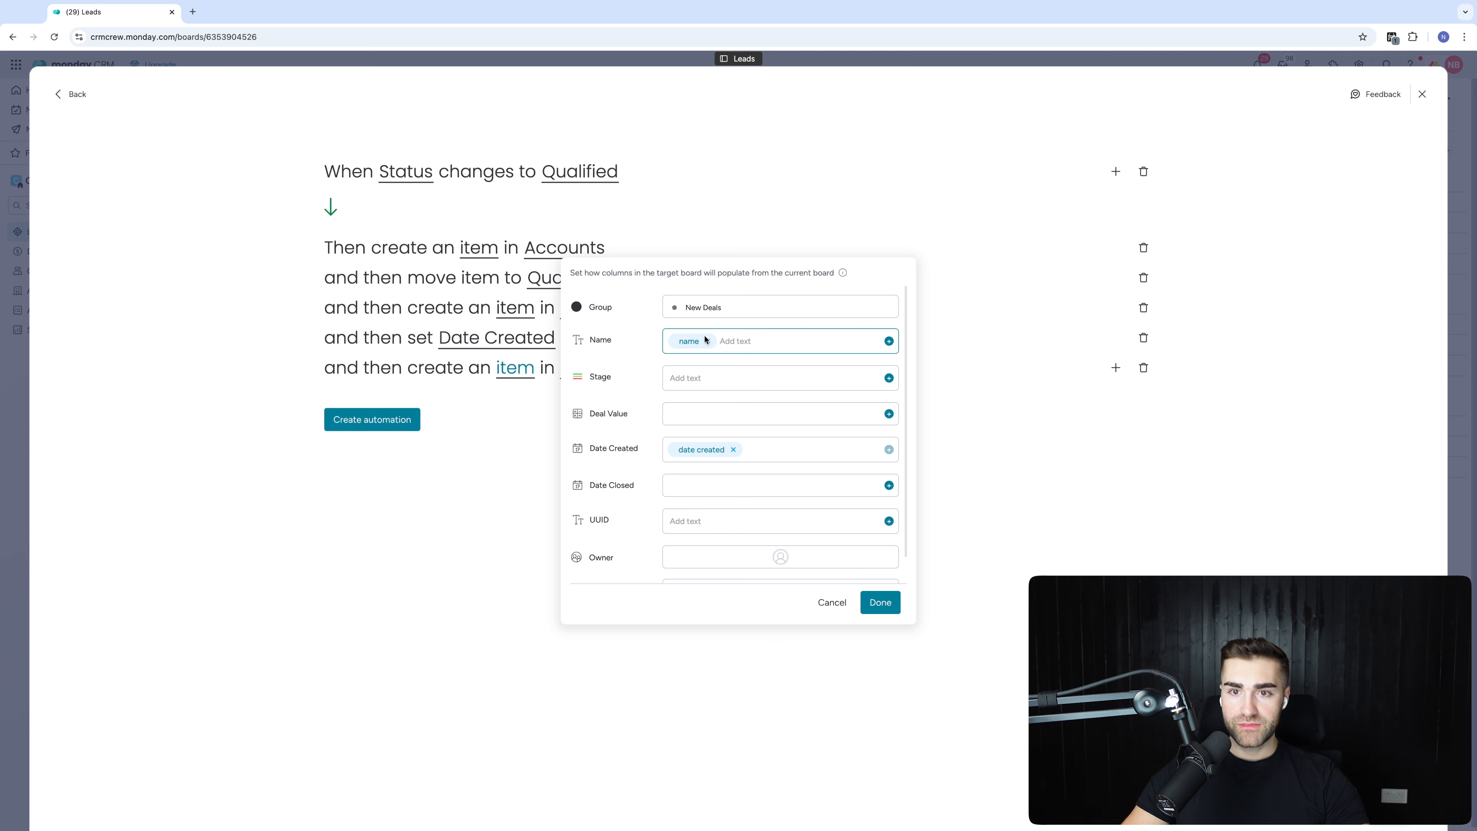
{"action": "left_click", "coordinate": [706, 340]}
{"action": "left_click", "coordinate": [889, 341]}
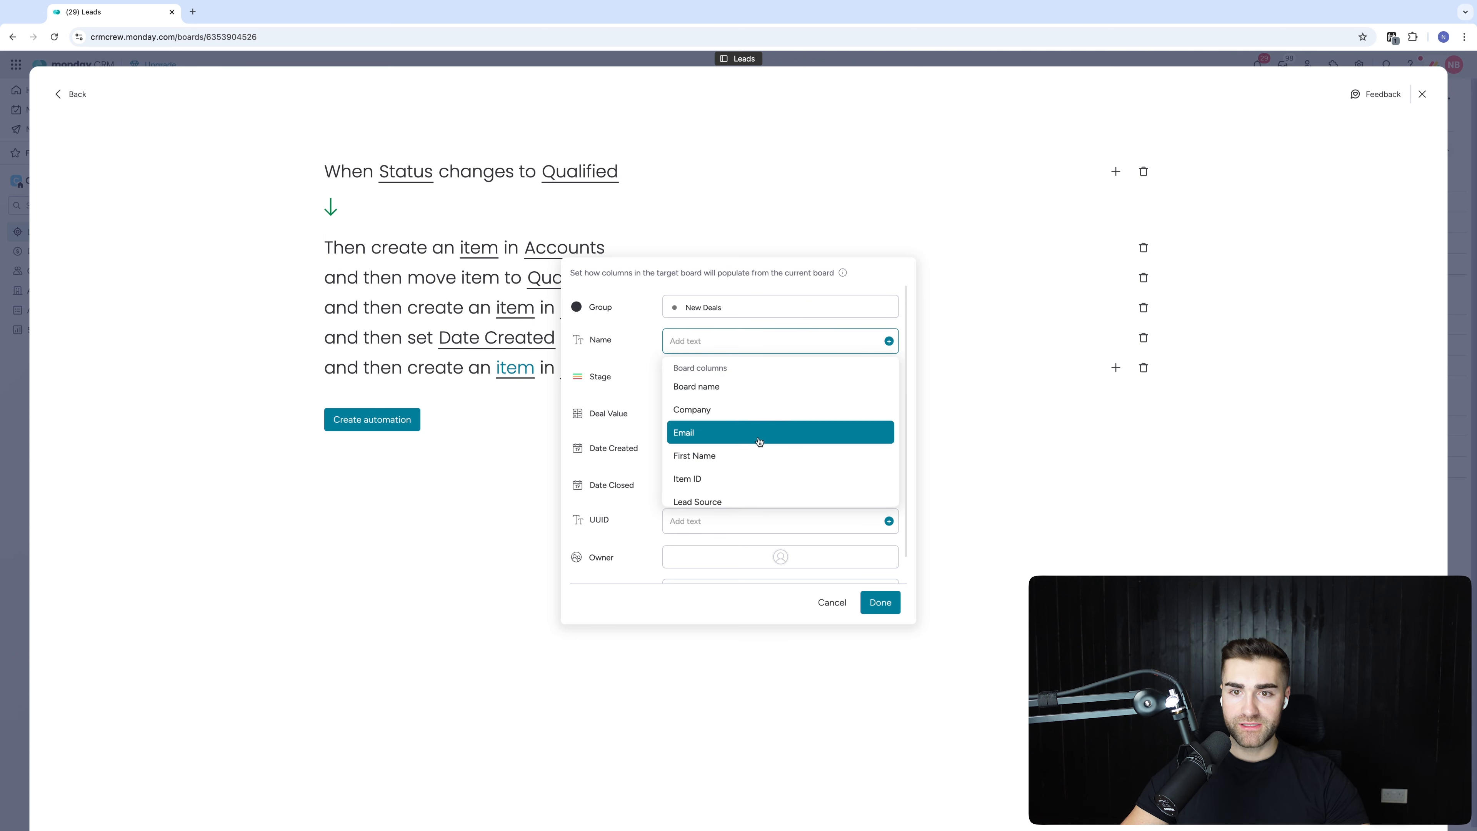
{"action": "left_click", "coordinate": [748, 402]}
{"action": "left_click", "coordinate": [755, 341]}
{"action": "type", "text": "-"}
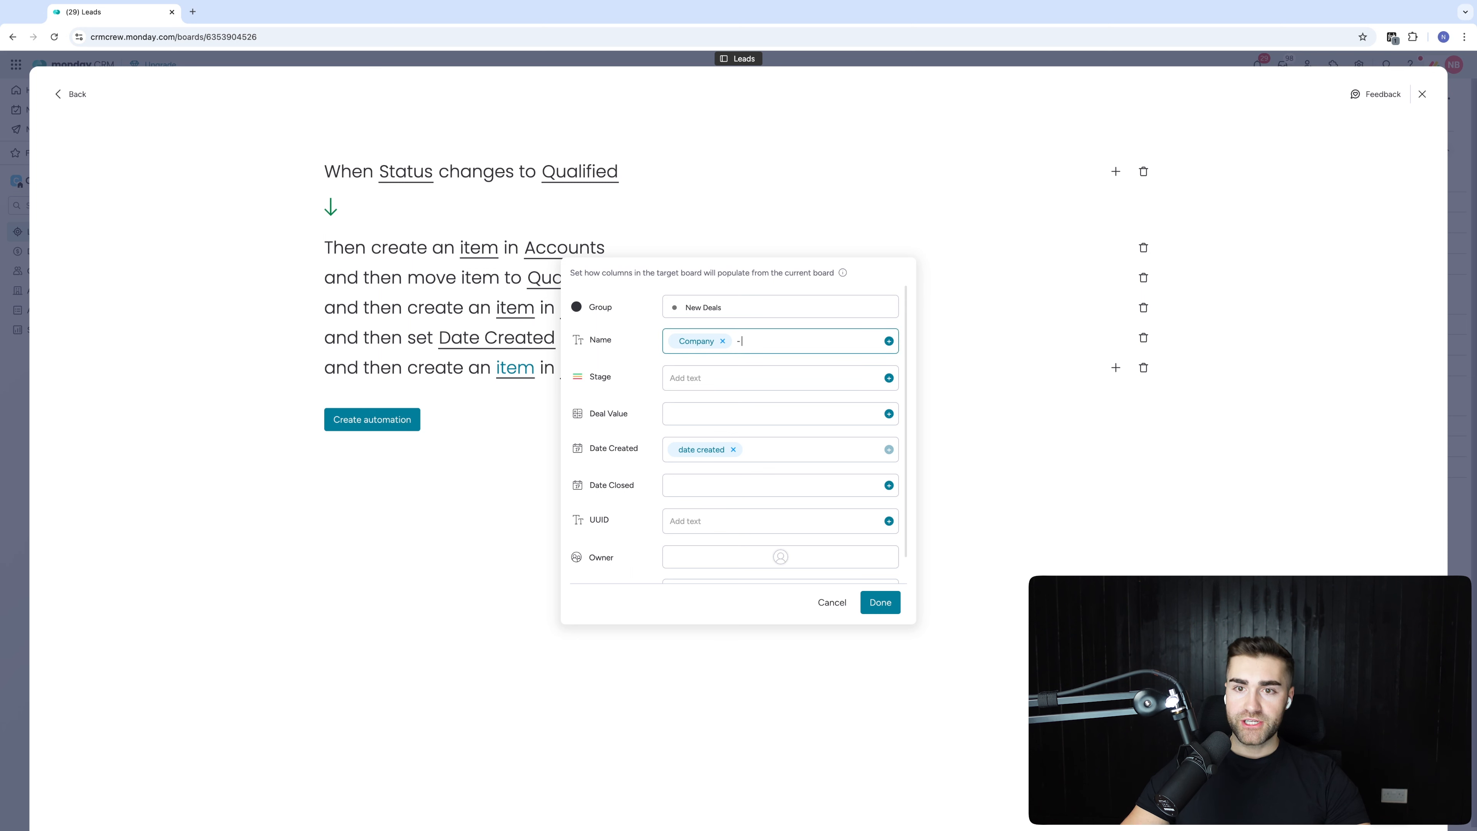
{"action": "left_click", "coordinate": [890, 340]}
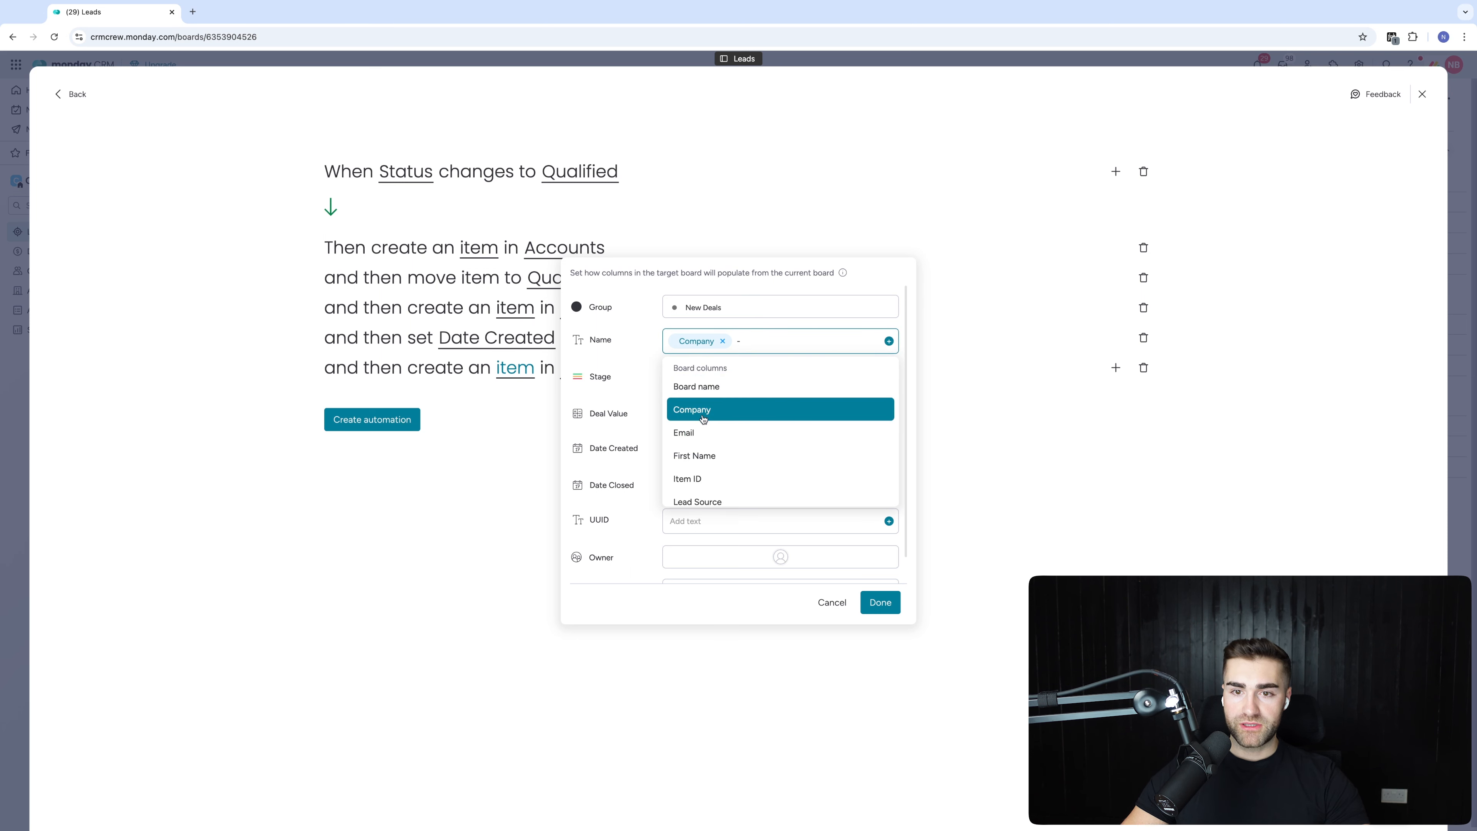
{"action": "scroll", "coordinate": [695, 439], "scroll_direction": "down", "scroll_amount": 2}
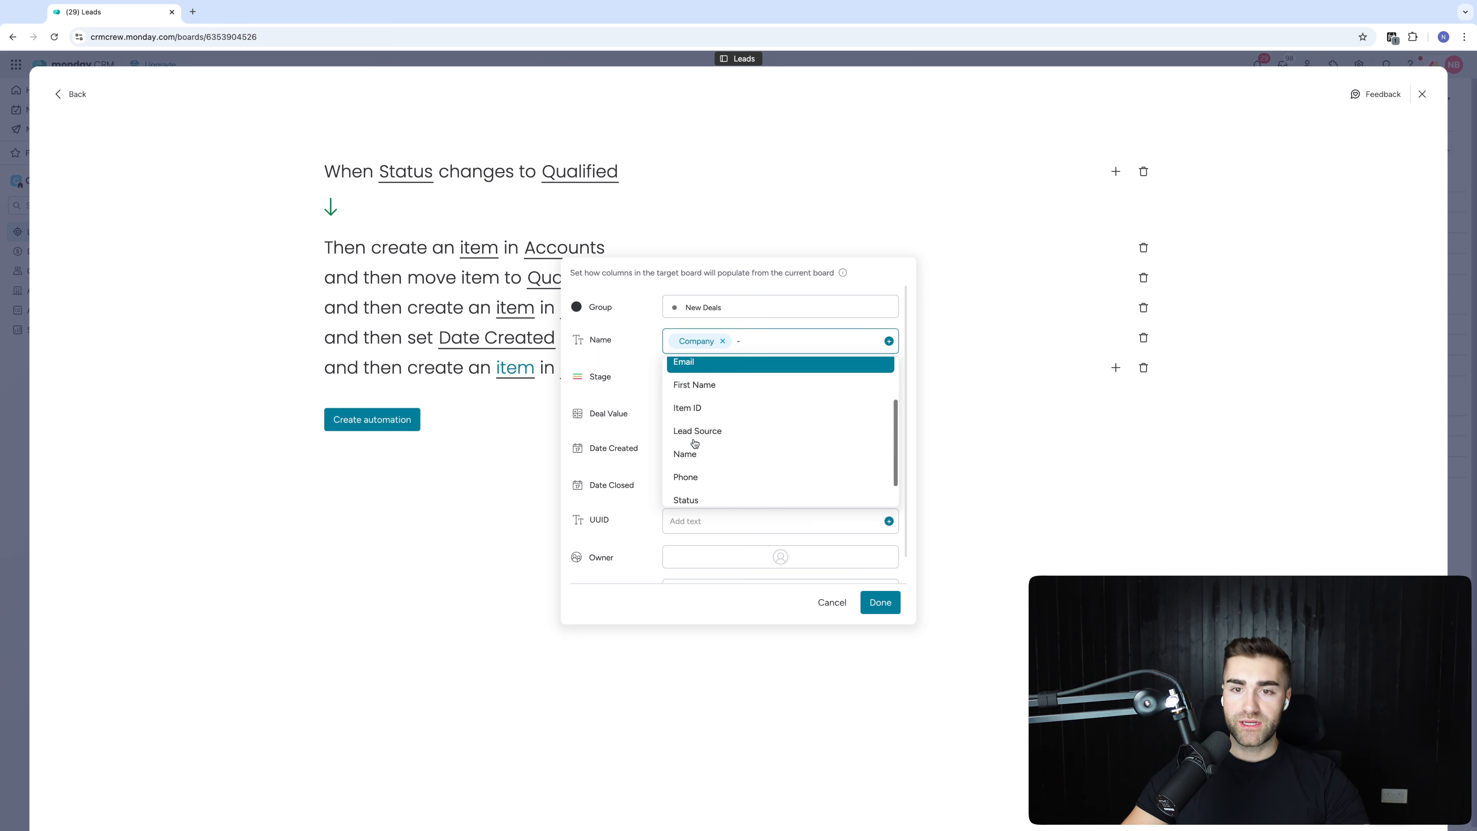
{"action": "left_click", "coordinate": [690, 455]}
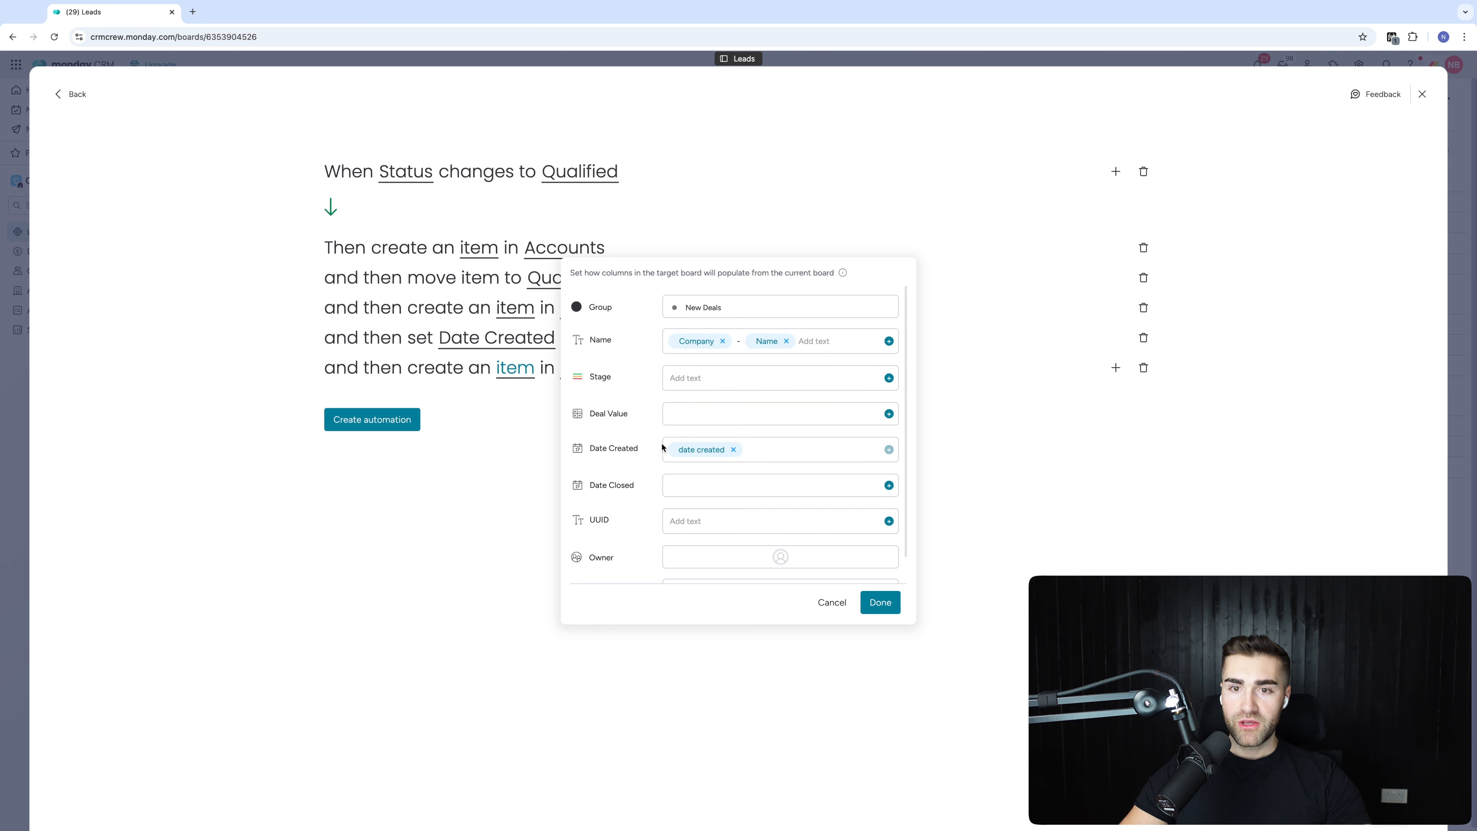
- Remove the date created mapping from the new deal's Date Created column
{"action": "left_click", "coordinate": [732, 449]}
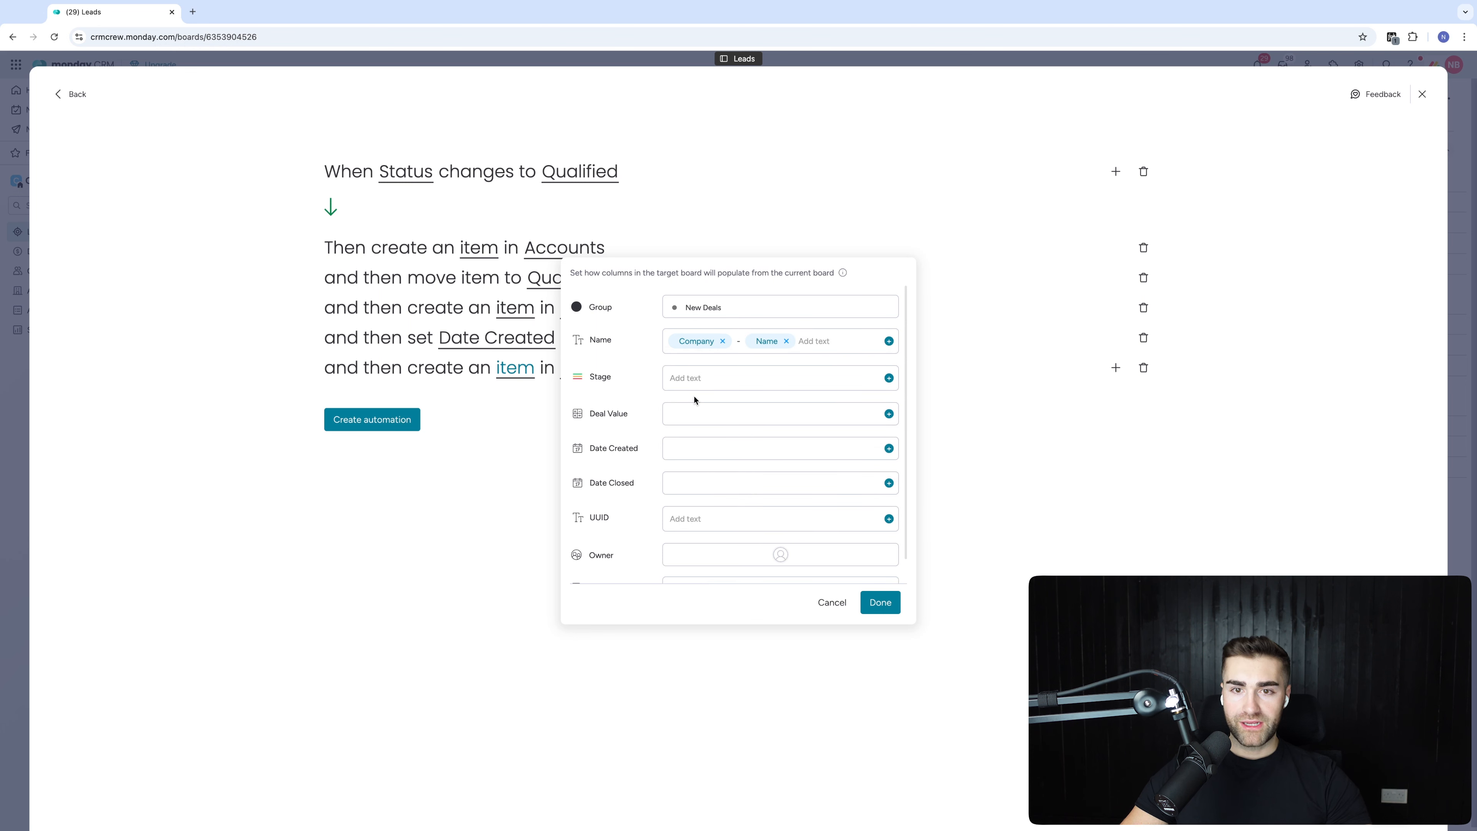
{"action": "scroll", "coordinate": [709, 419], "scroll_direction": "down", "scroll_amount": 1}
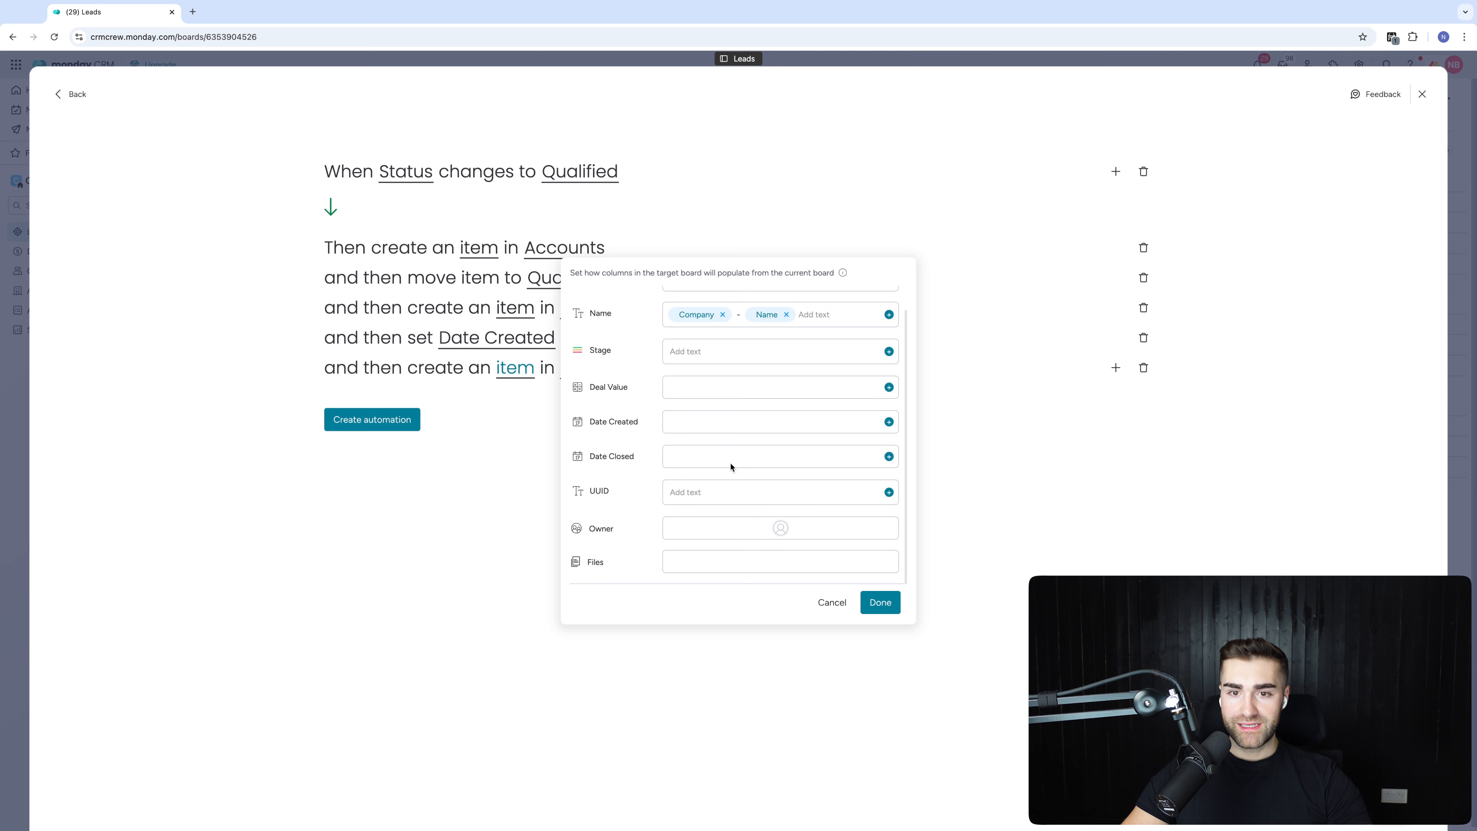
{"action": "left_click", "coordinate": [671, 528]}
{"action": "left_click", "coordinate": [596, 505]}
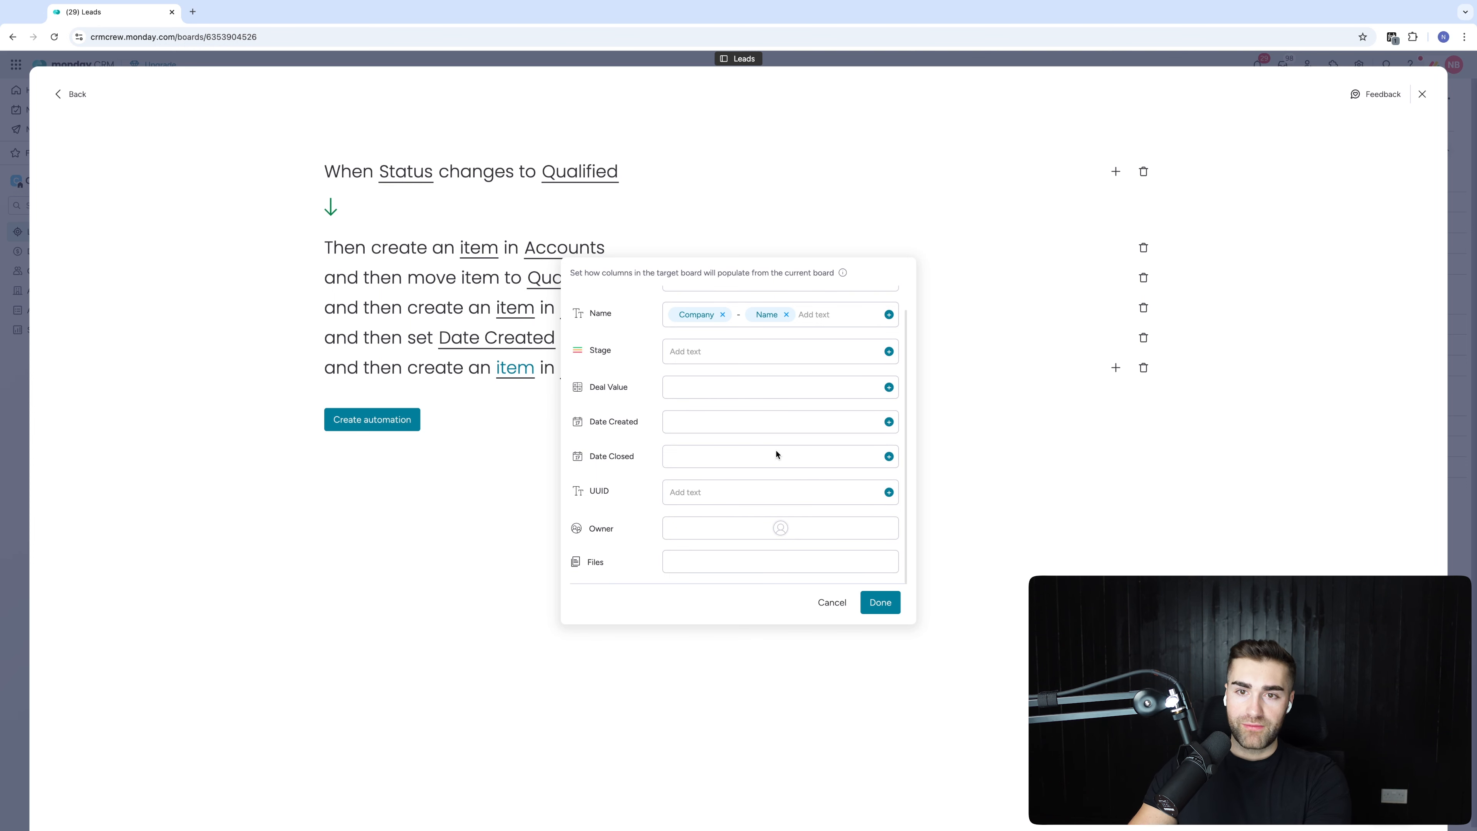
- Map the new deal's UUID to the lead's Email column, save the mapping and create the automation
{"action": "scroll", "coordinate": [779, 403], "scroll_direction": "up", "scroll_amount": 1}
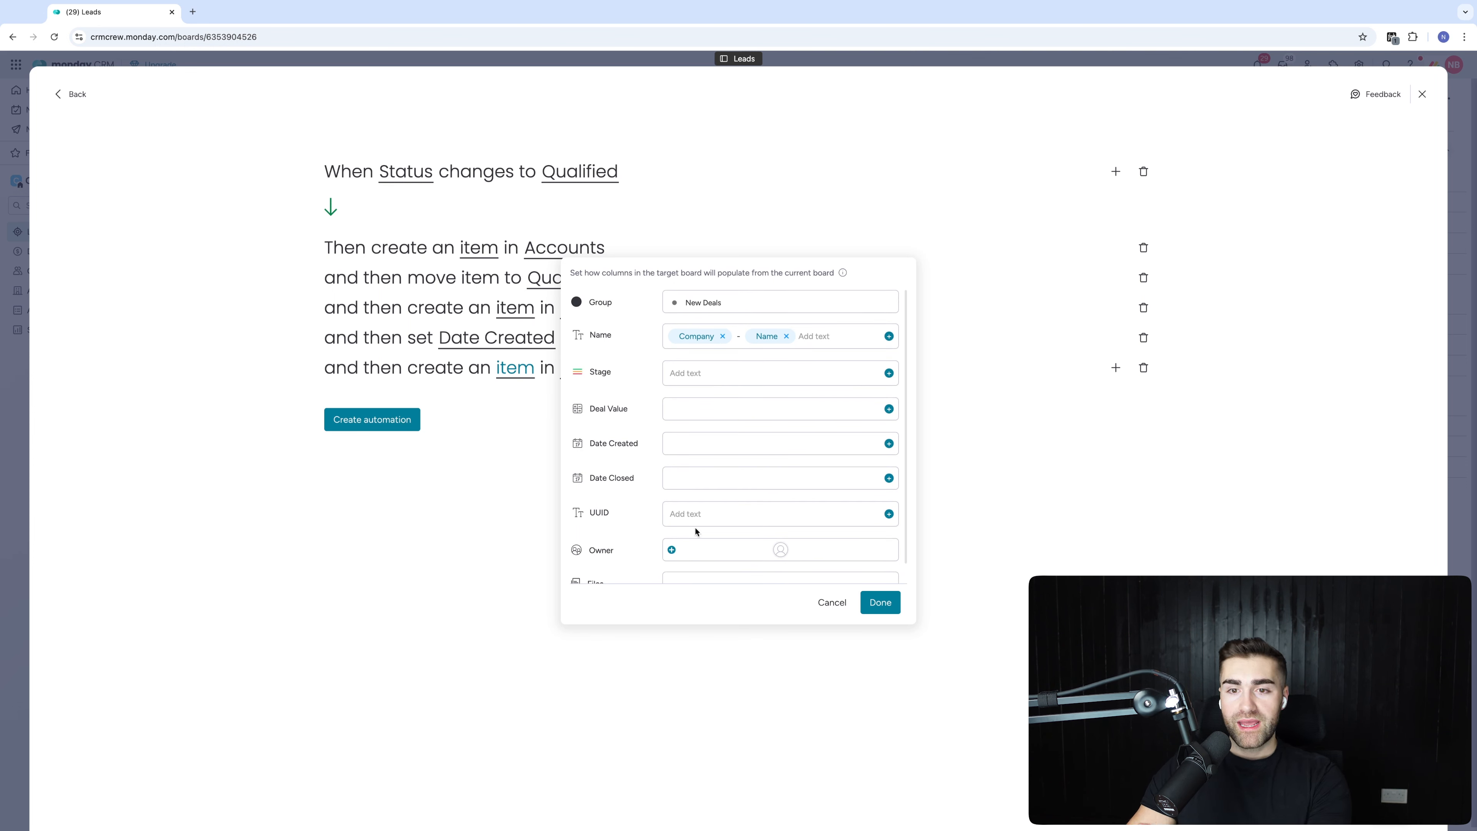
{"action": "left_click", "coordinate": [868, 516]}
{"action": "left_click", "coordinate": [888, 514]}
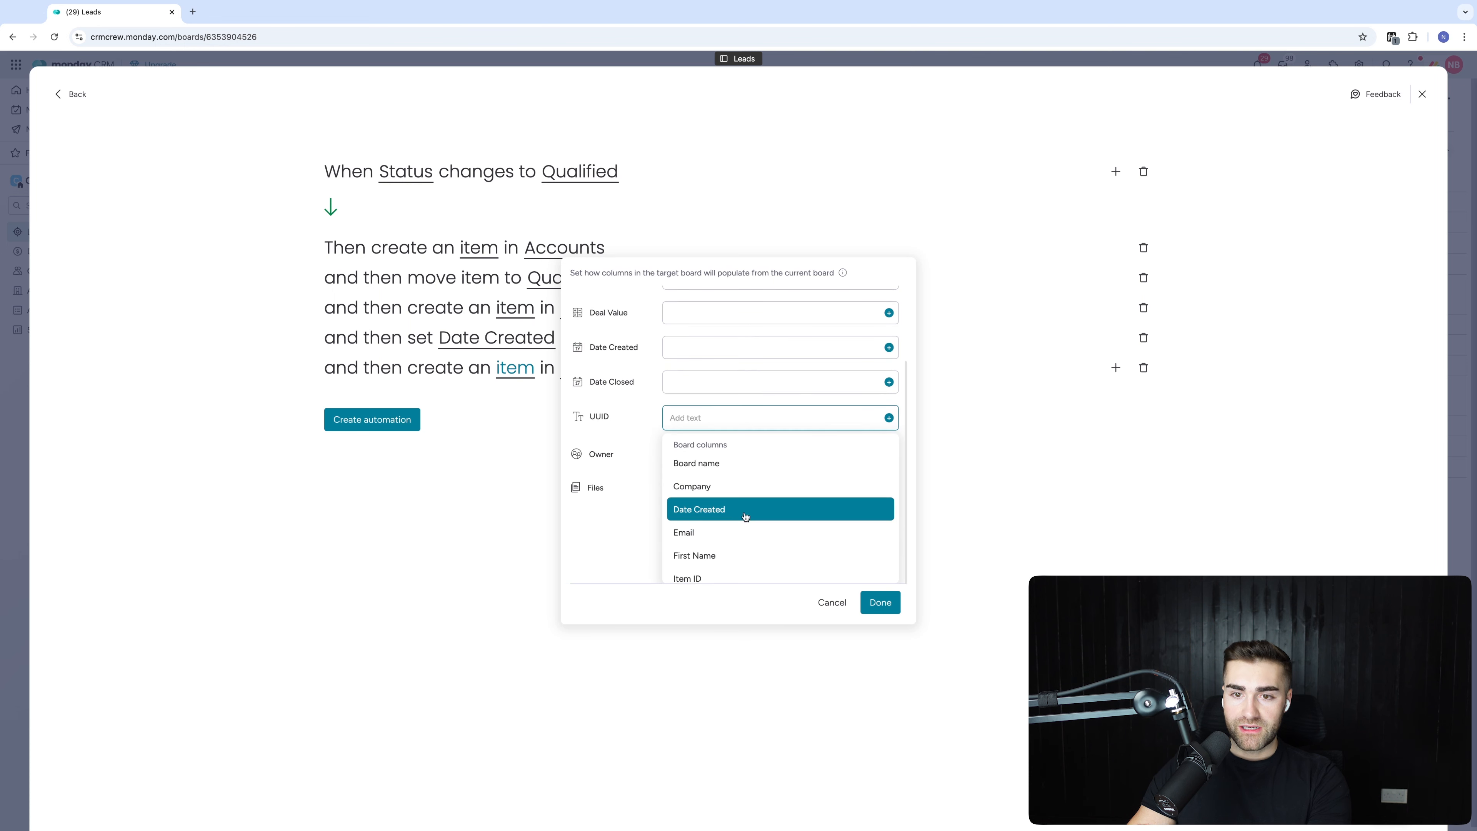
{"action": "left_click", "coordinate": [686, 533]}
{"action": "scroll", "coordinate": [615, 411], "scroll_direction": "up", "scroll_amount": 1}
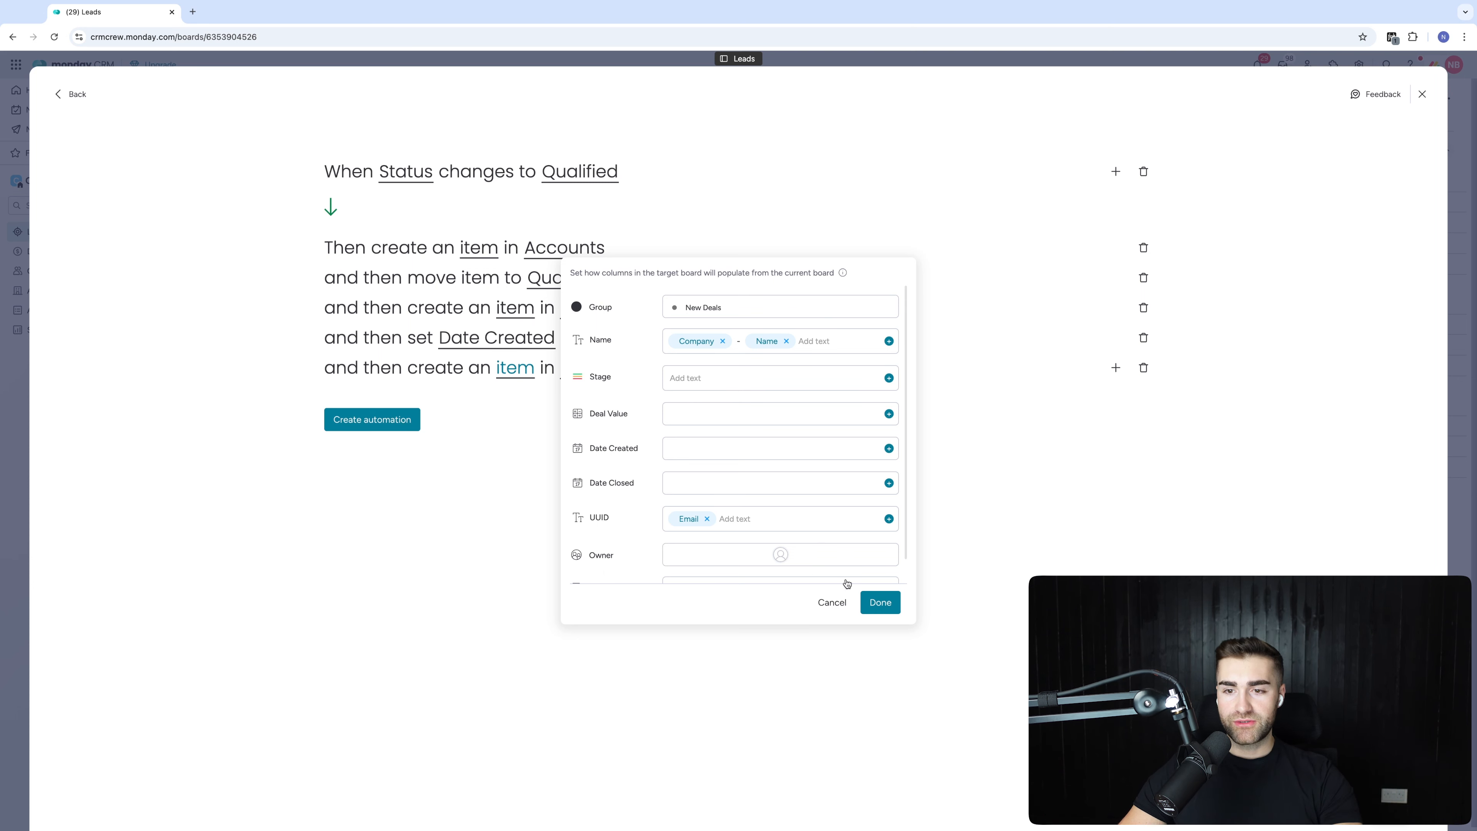
{"action": "left_click", "coordinate": [879, 605]}
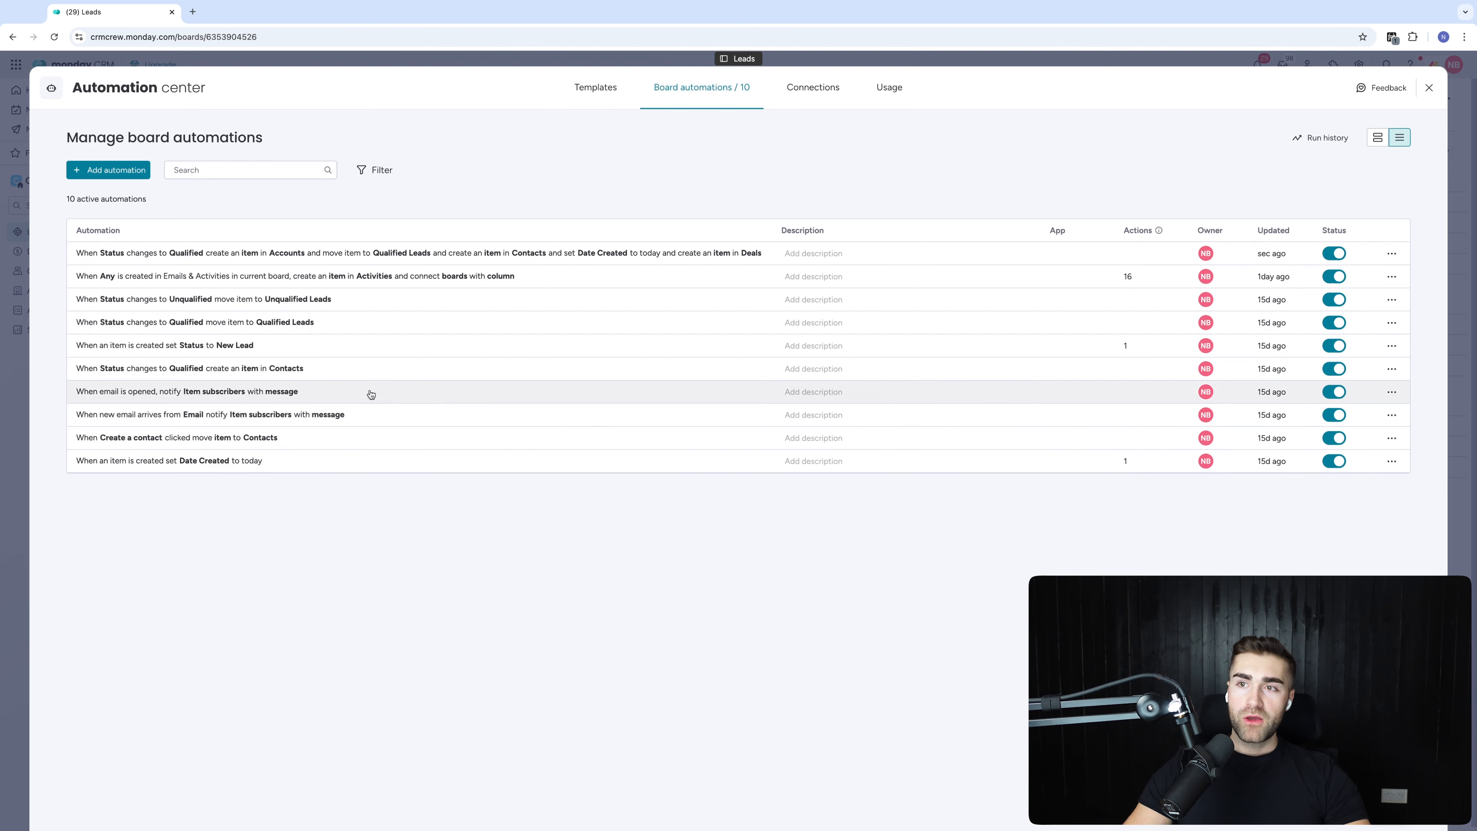
{"action": "key", "text": "Escape"}
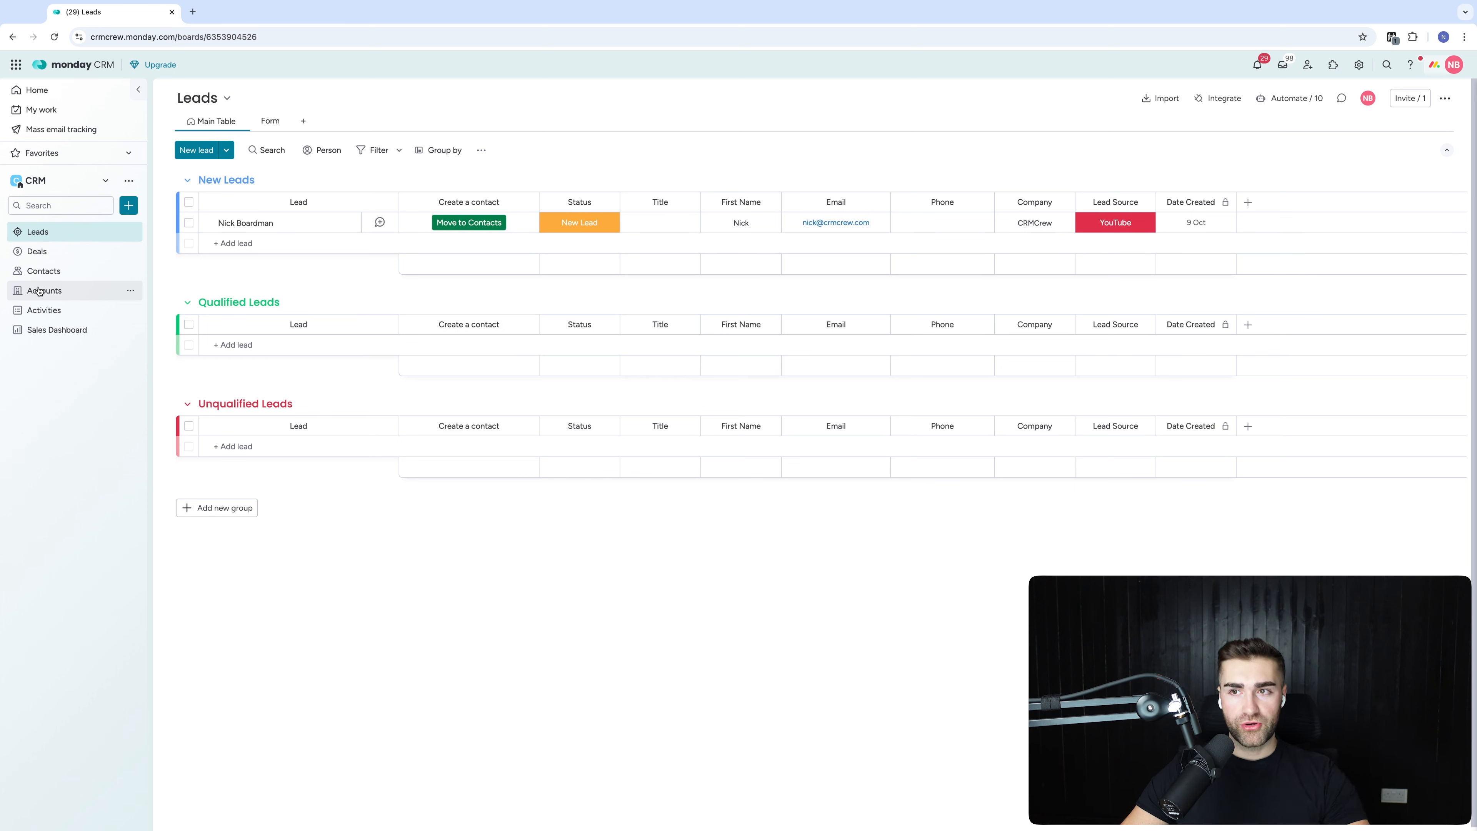
- Check the contact's Accounts link and the Accounts board, and delete the existing contact from the Contacts board
{"action": "left_click", "coordinate": [38, 271]}
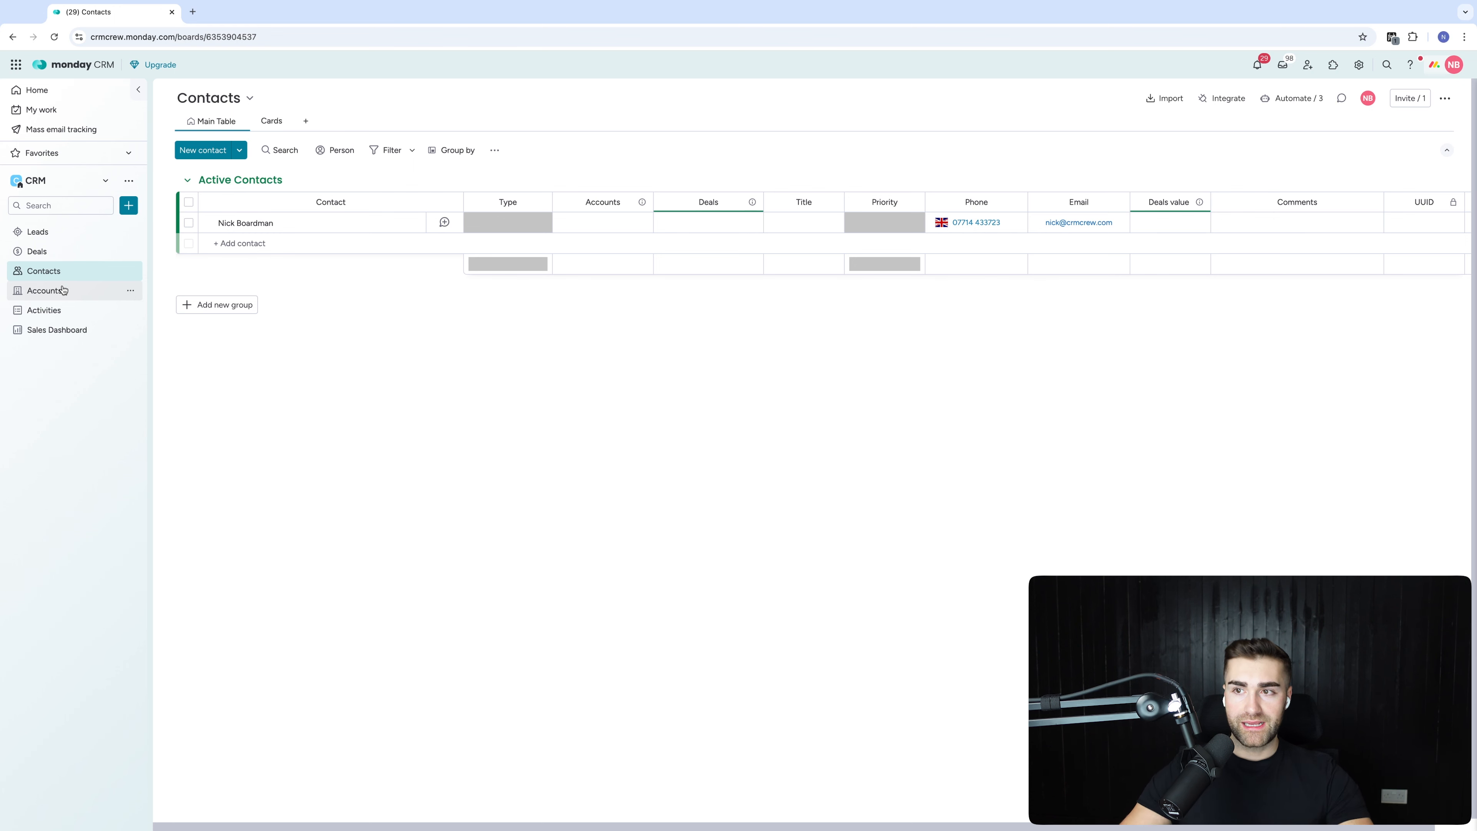
{"action": "left_click", "coordinate": [603, 222]}
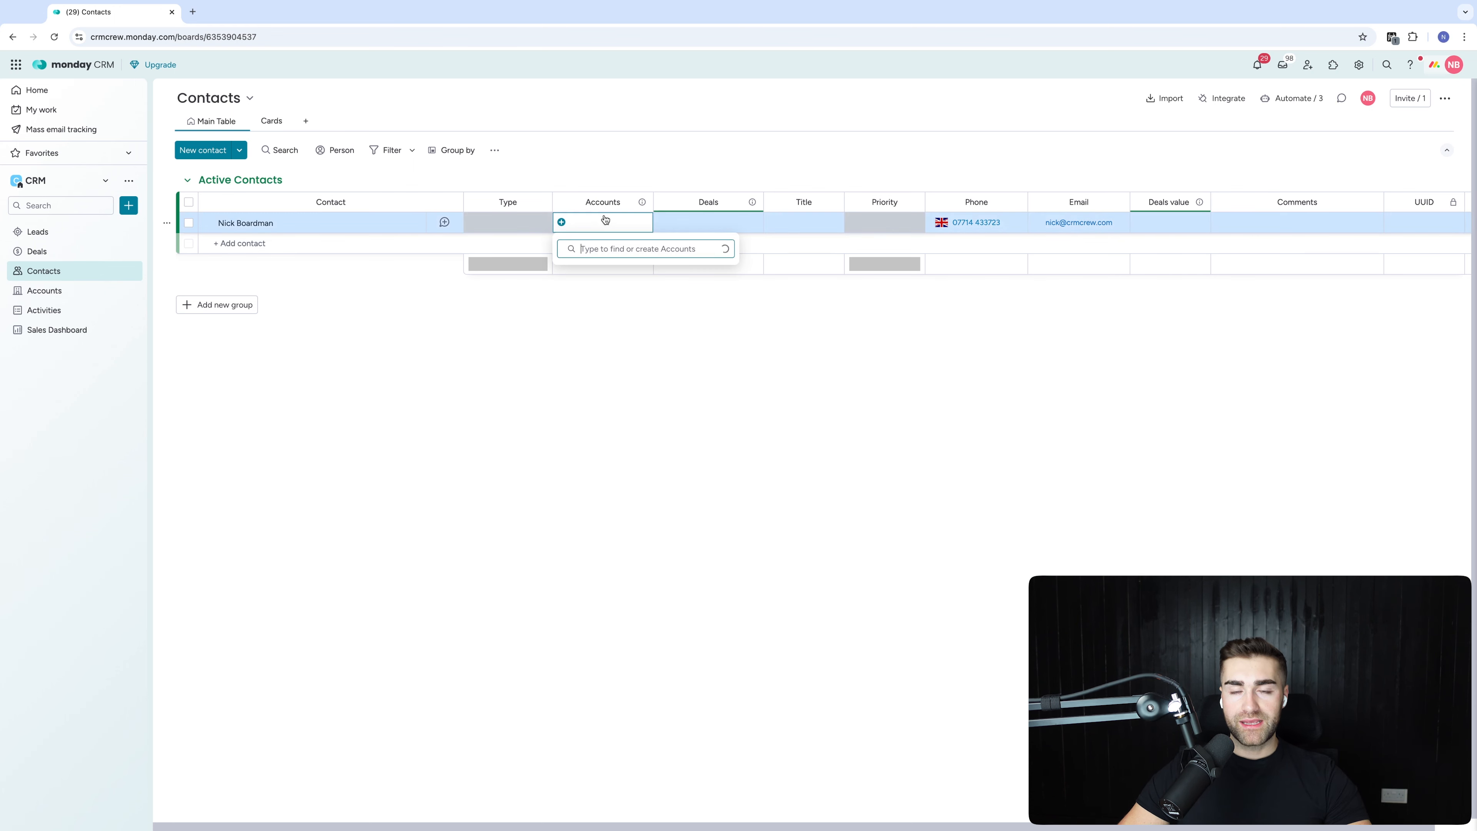
{"action": "left_click", "coordinate": [567, 222]}
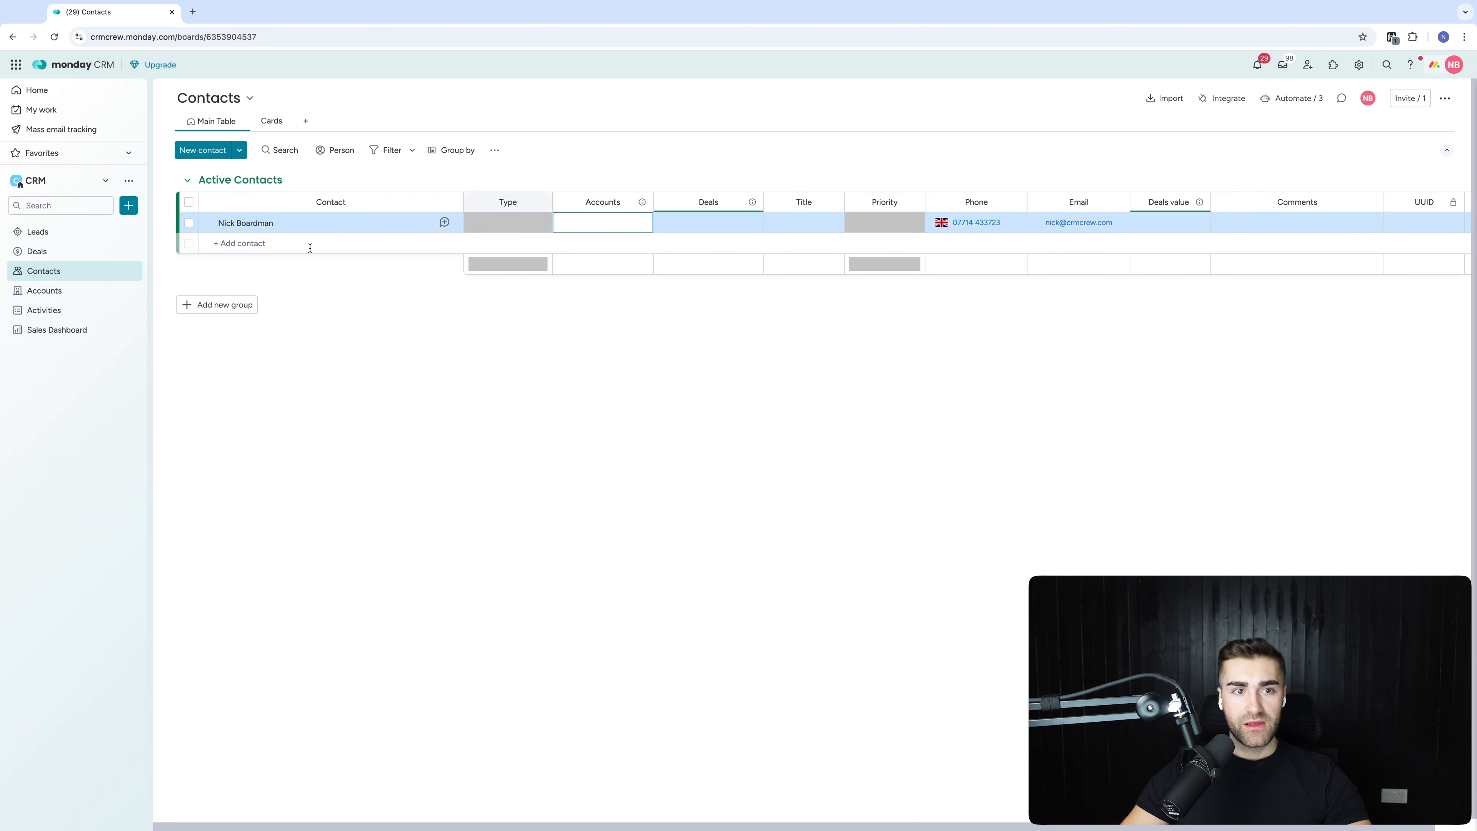
{"action": "left_click", "coordinate": [56, 293]}
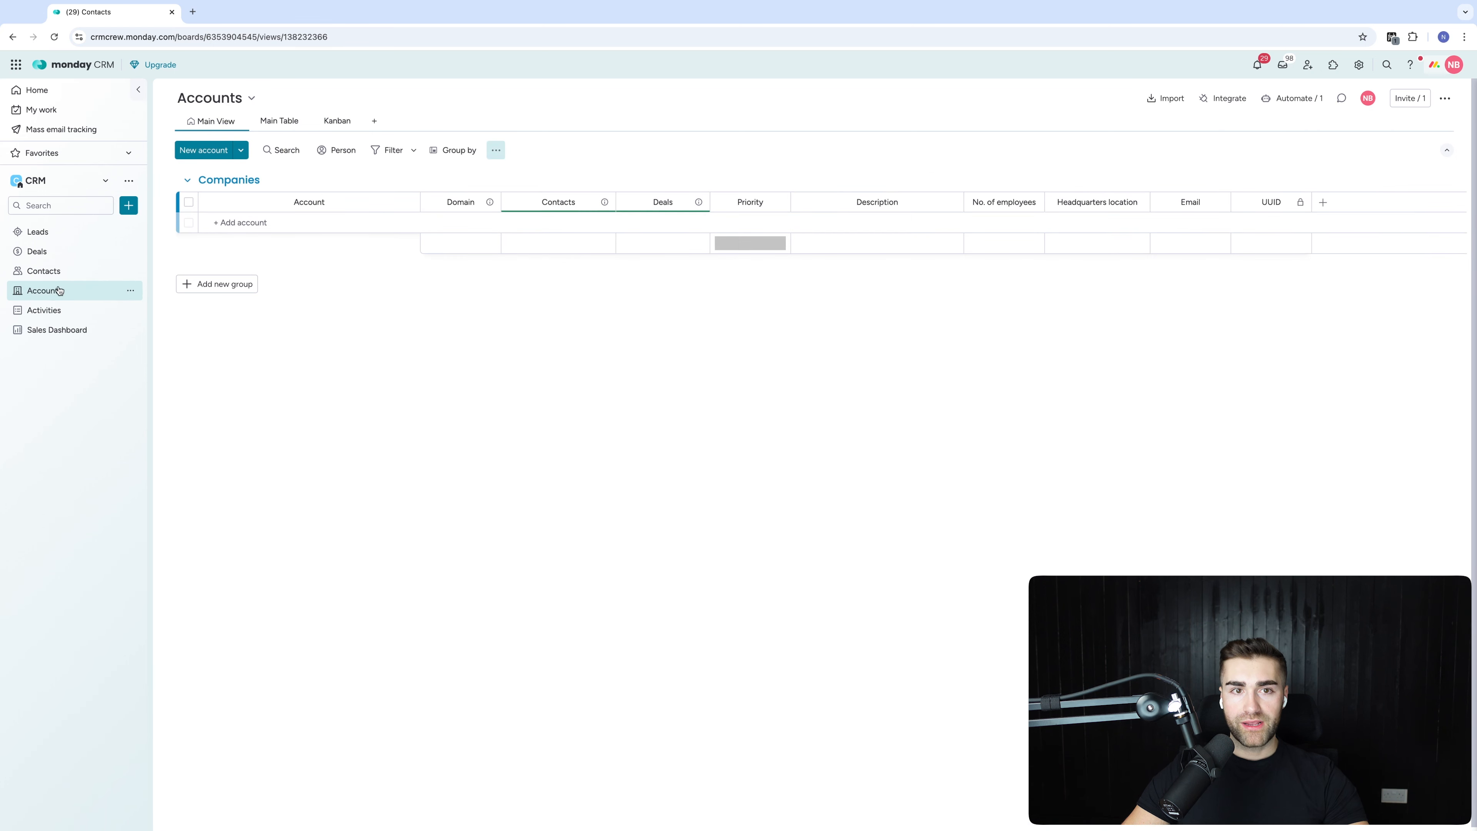
{"action": "left_click", "coordinate": [47, 276]}
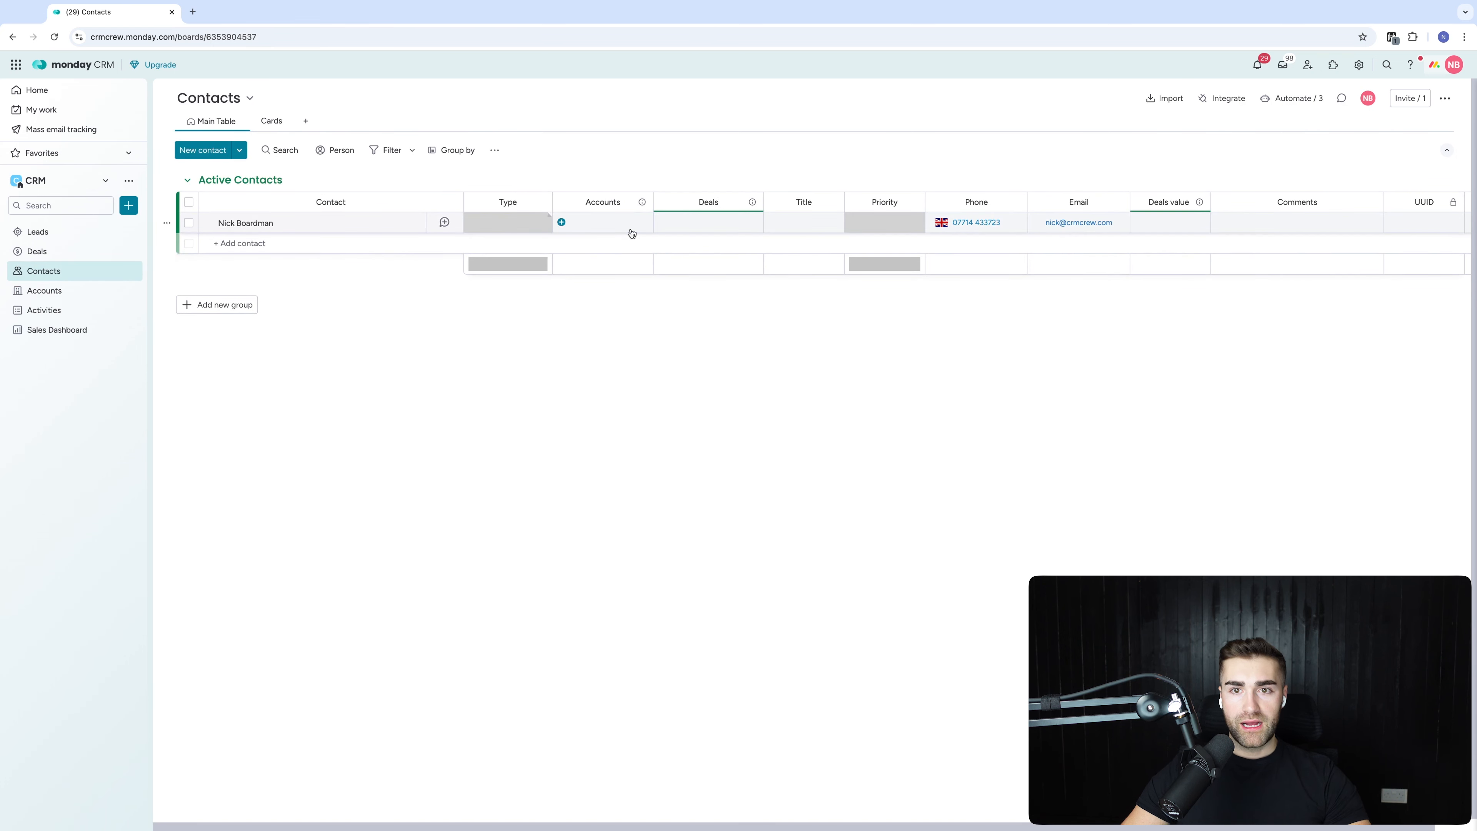
{"action": "left_click", "coordinate": [189, 223]}
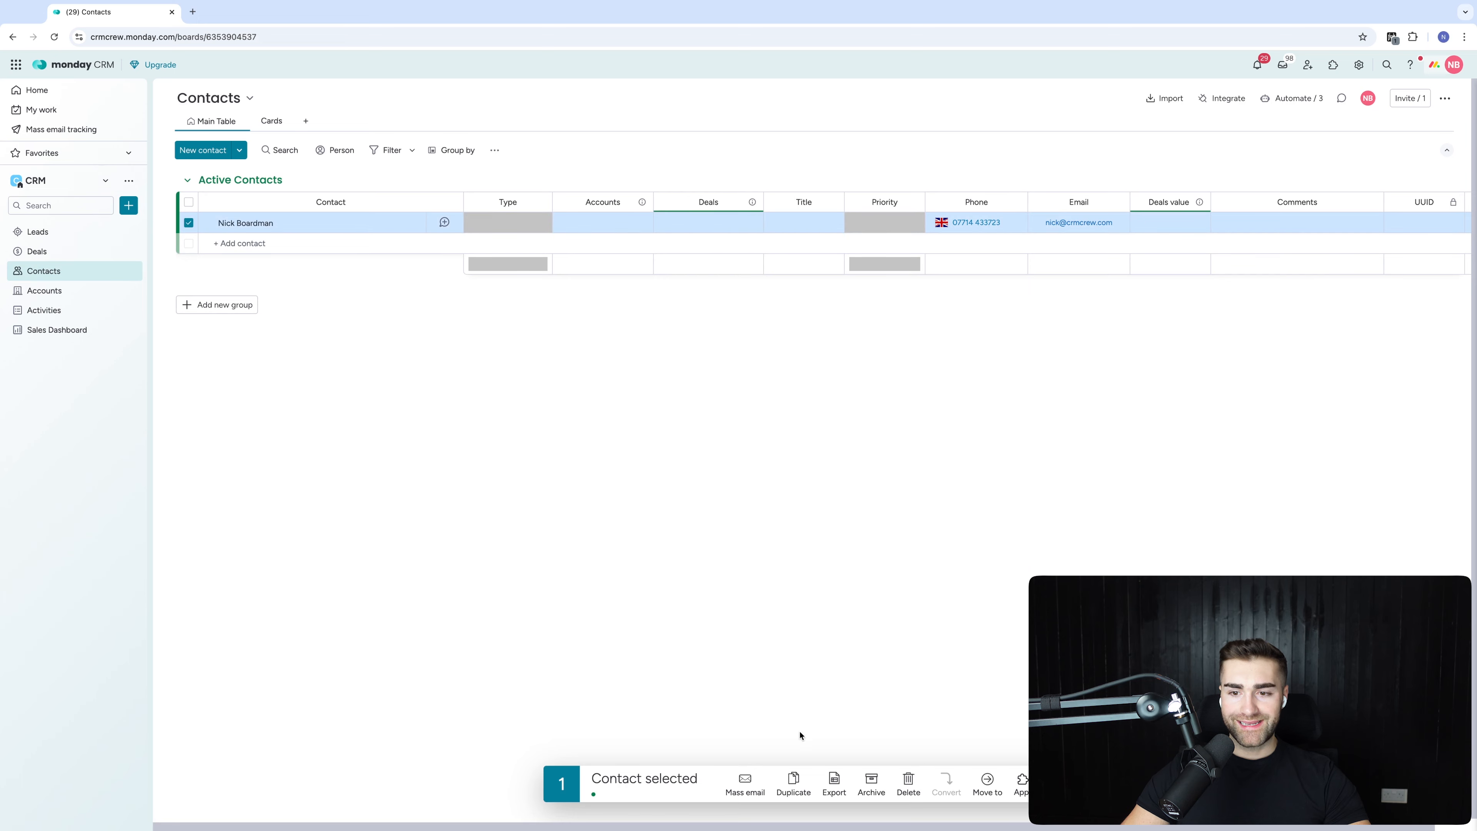
{"action": "left_click", "coordinate": [910, 779]}
{"action": "left_click", "coordinate": [838, 479]}
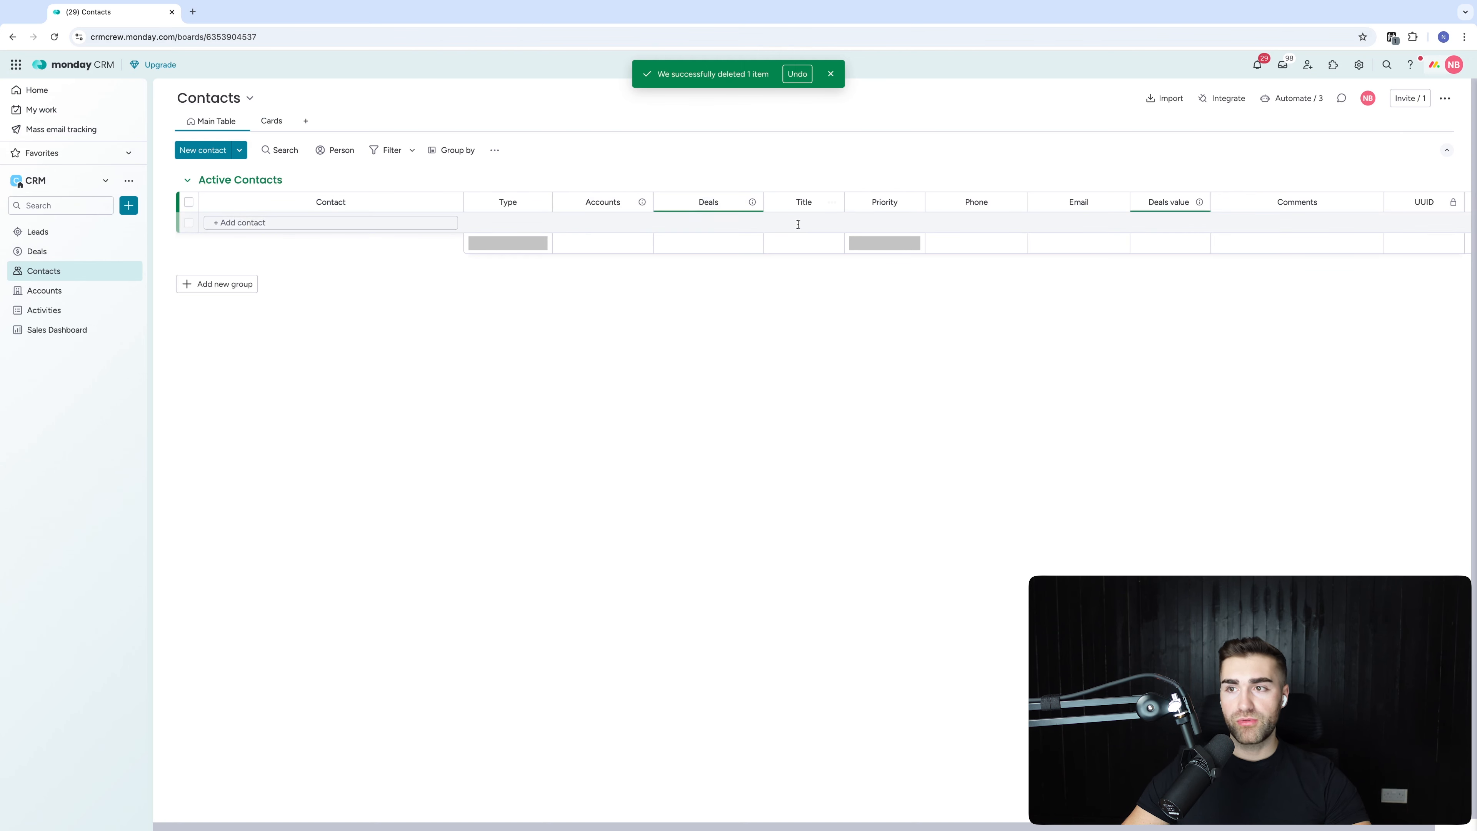
{"action": "scroll", "coordinate": [848, 197], "scroll_direction": "right", "scroll_amount": 1}
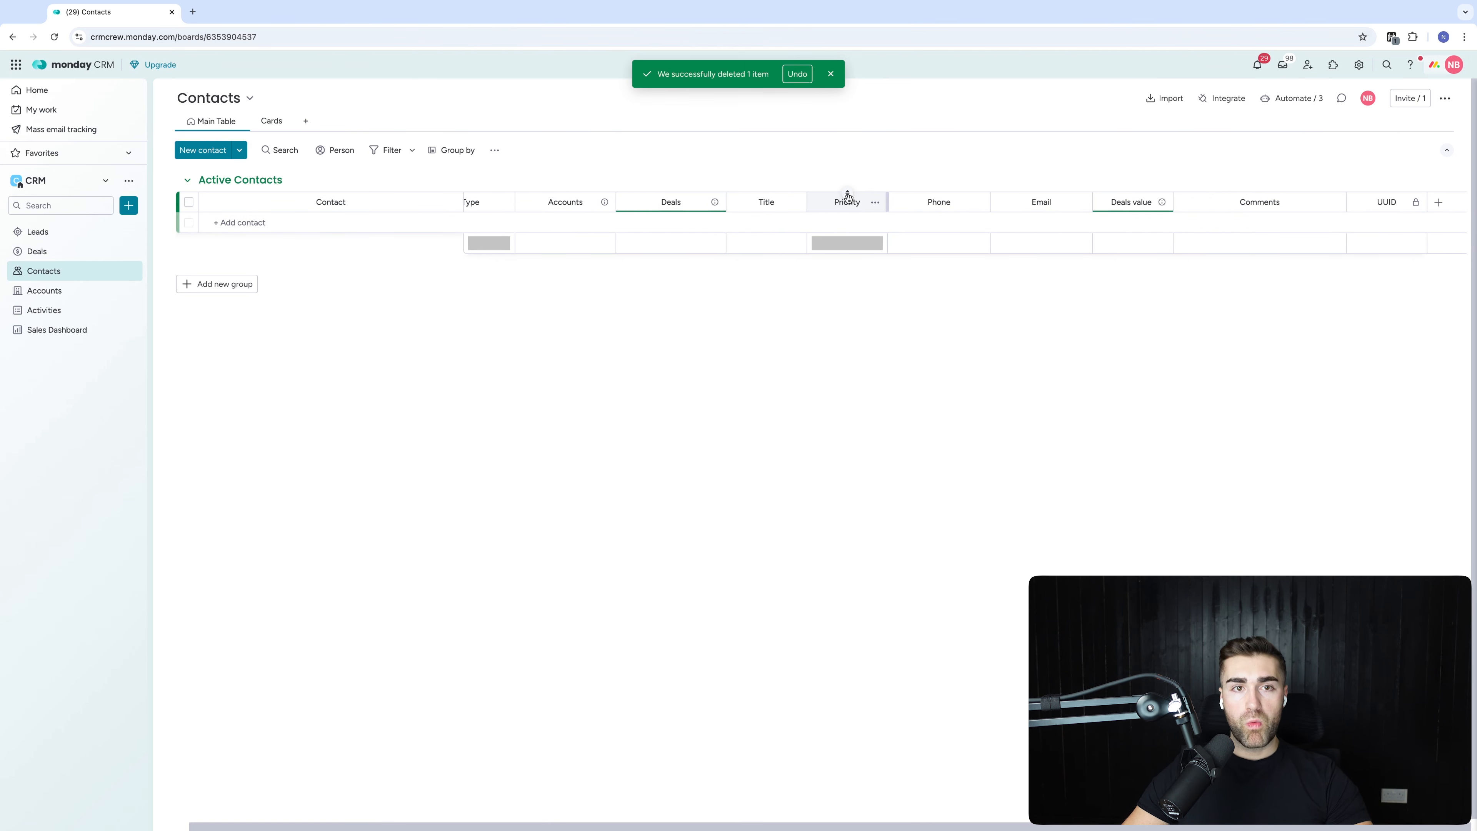
{"action": "left_click", "coordinate": [1437, 201]}
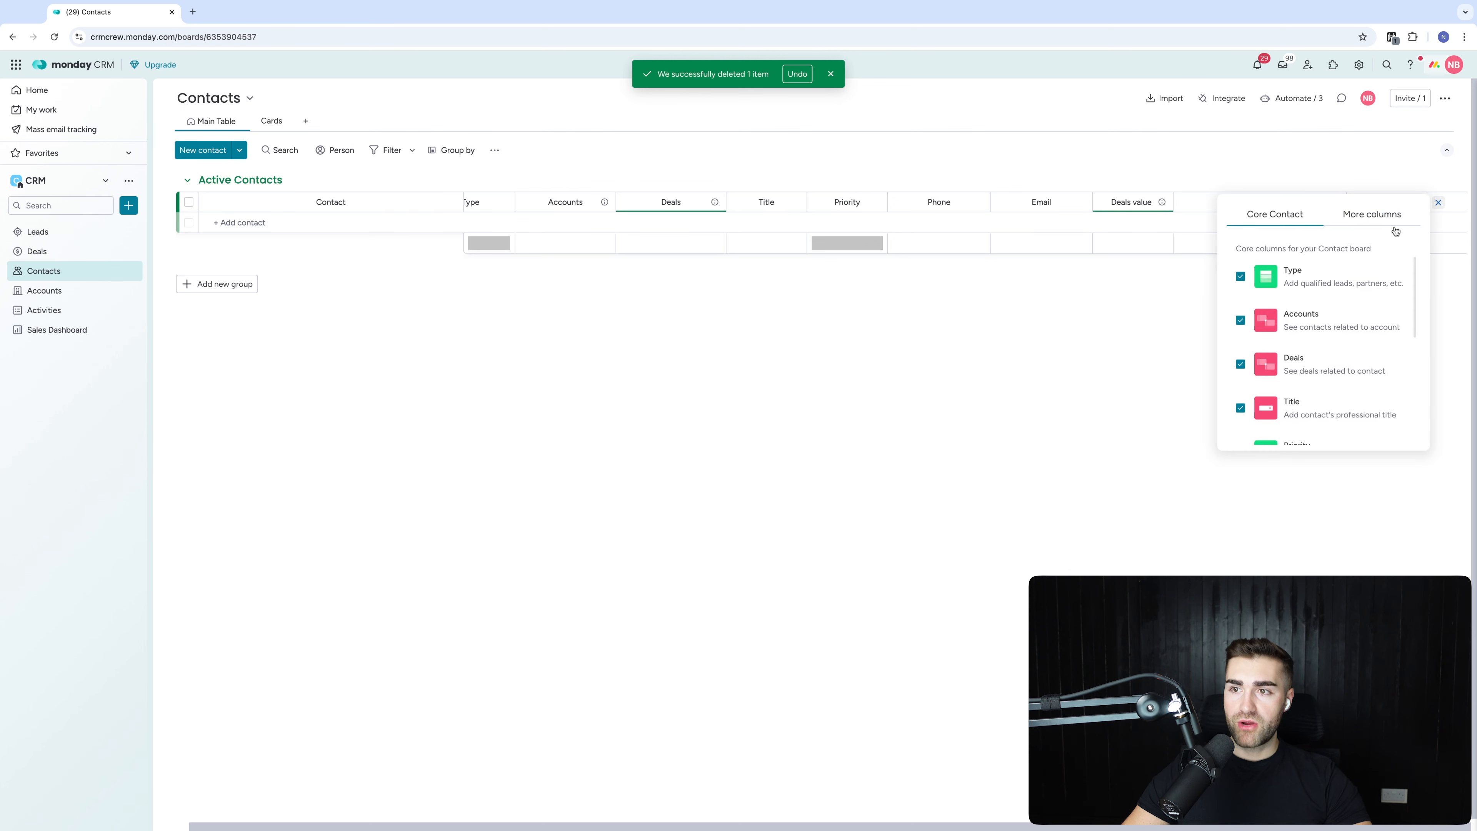
{"action": "scroll", "coordinate": [1302, 319], "scroll_direction": "down", "scroll_amount": 2}
{"action": "scroll", "coordinate": [1279, 337], "scroll_direction": "up", "scroll_amount": 2}
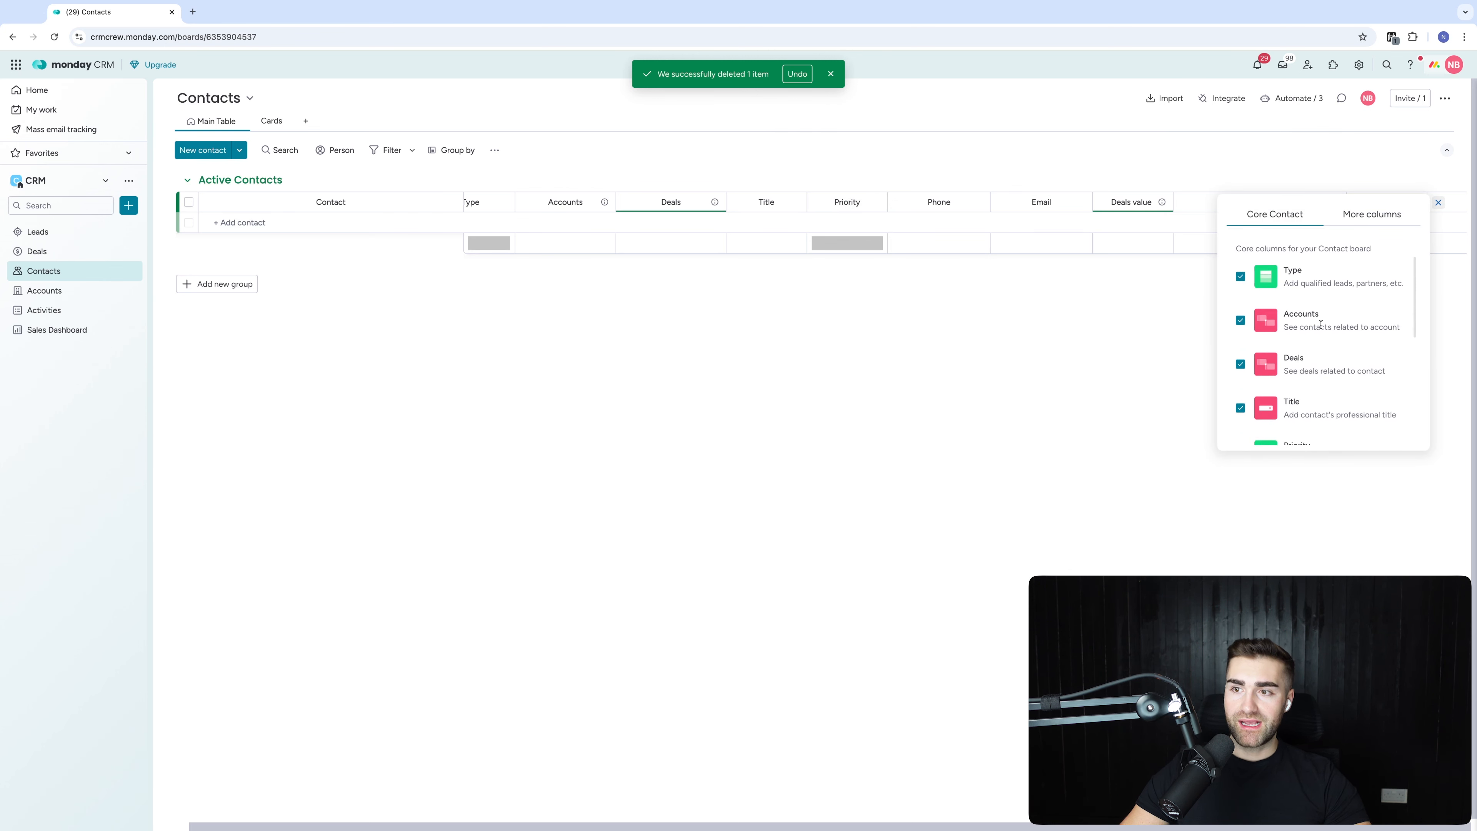
{"action": "left_click", "coordinate": [859, 505]}
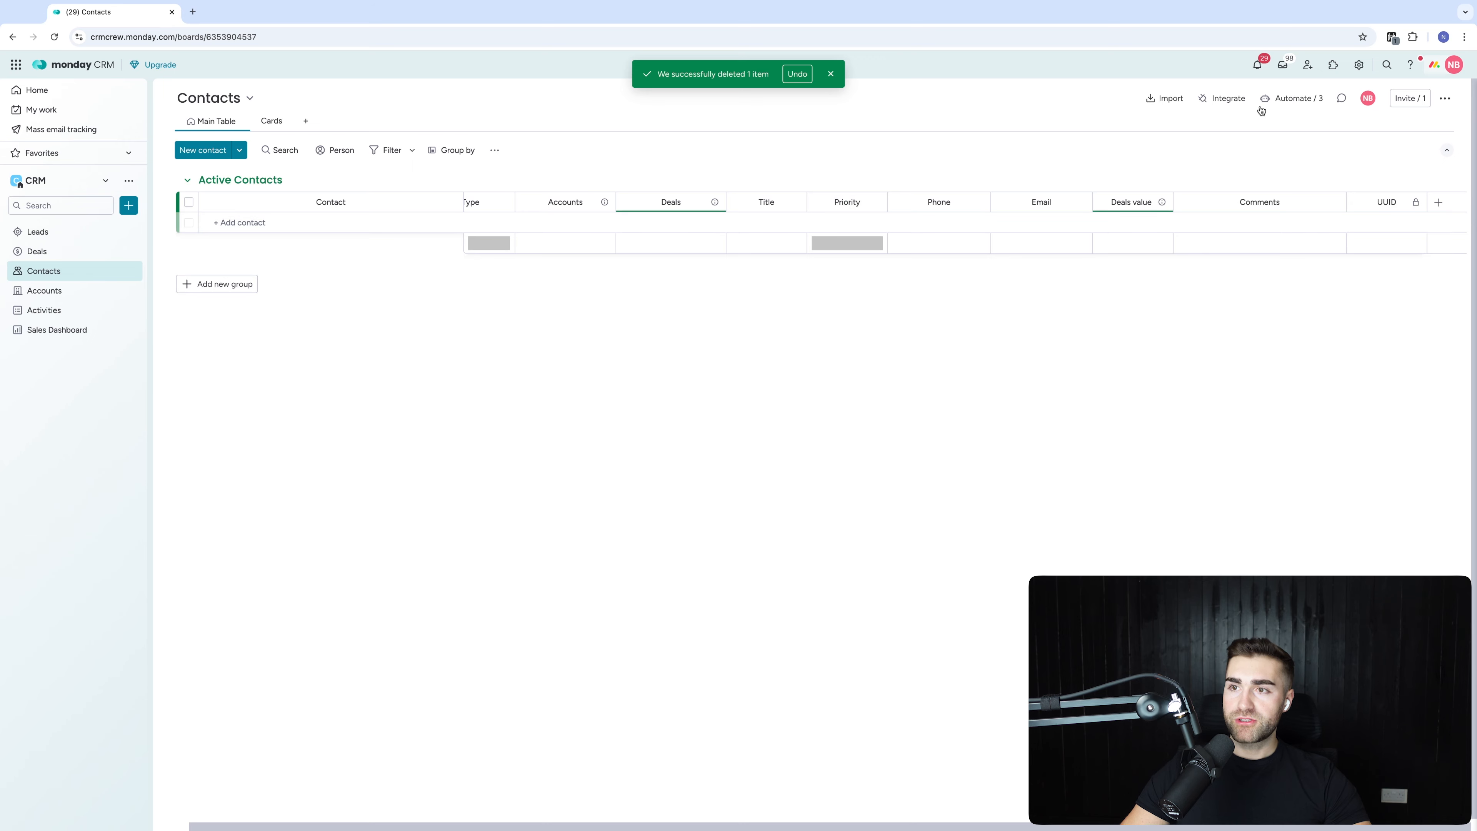
- Start a Contacts board automation from the item creation template that connects a new item to the matching item in another board
{"action": "left_click", "coordinate": [1283, 99]}
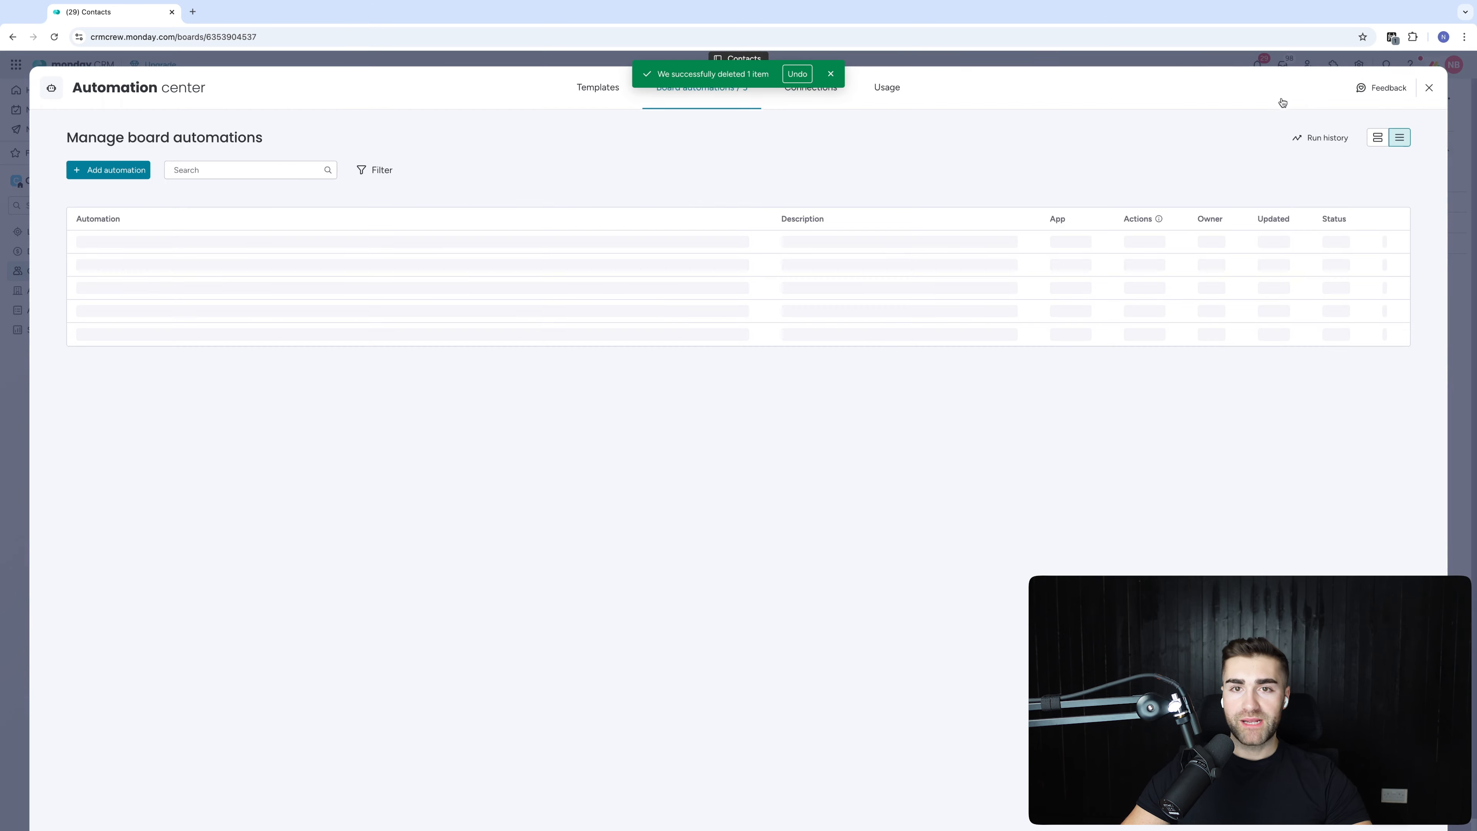
{"action": "left_click", "coordinate": [605, 88]}
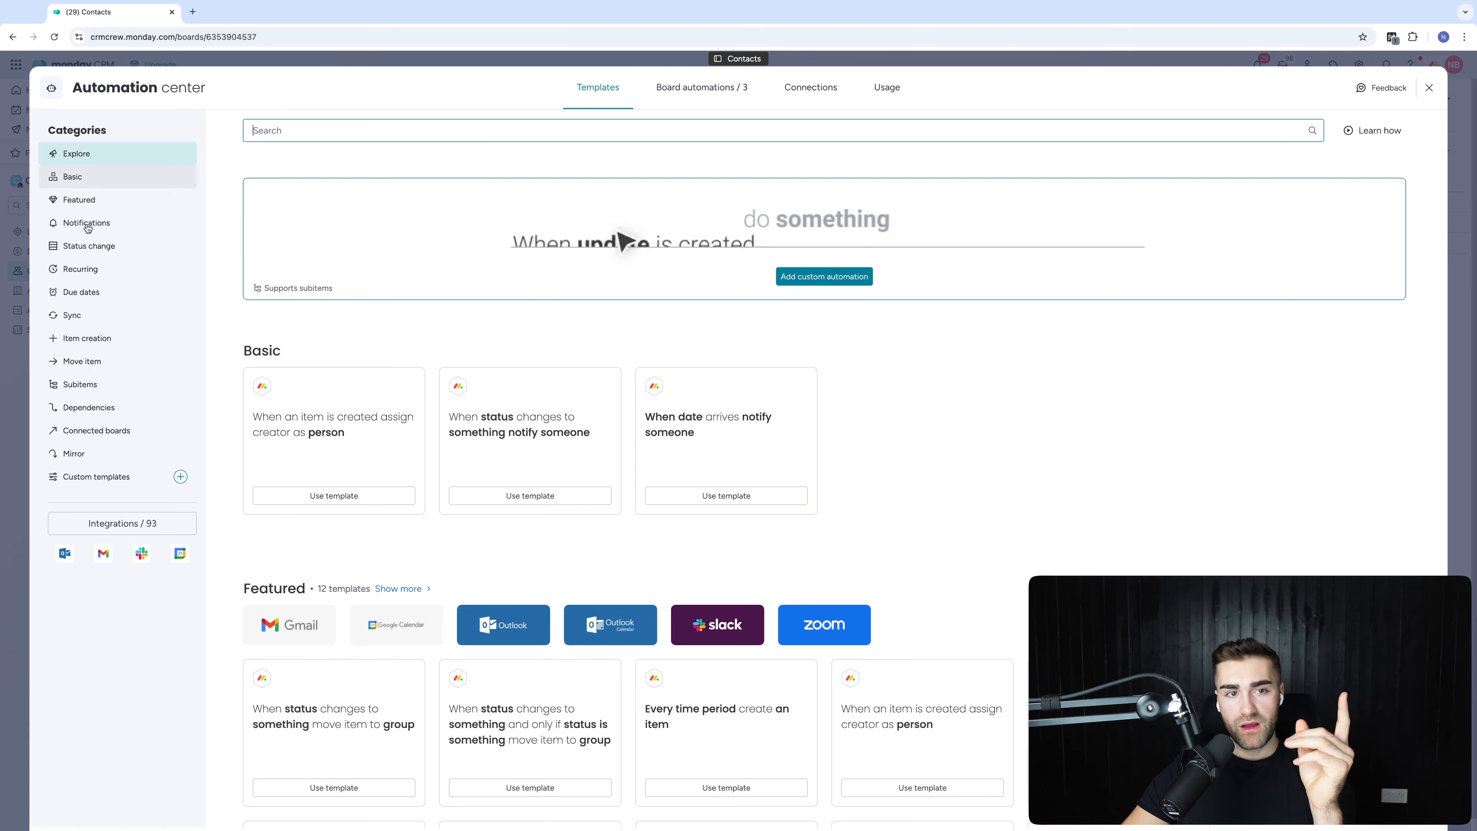
{"action": "left_click", "coordinate": [109, 339]}
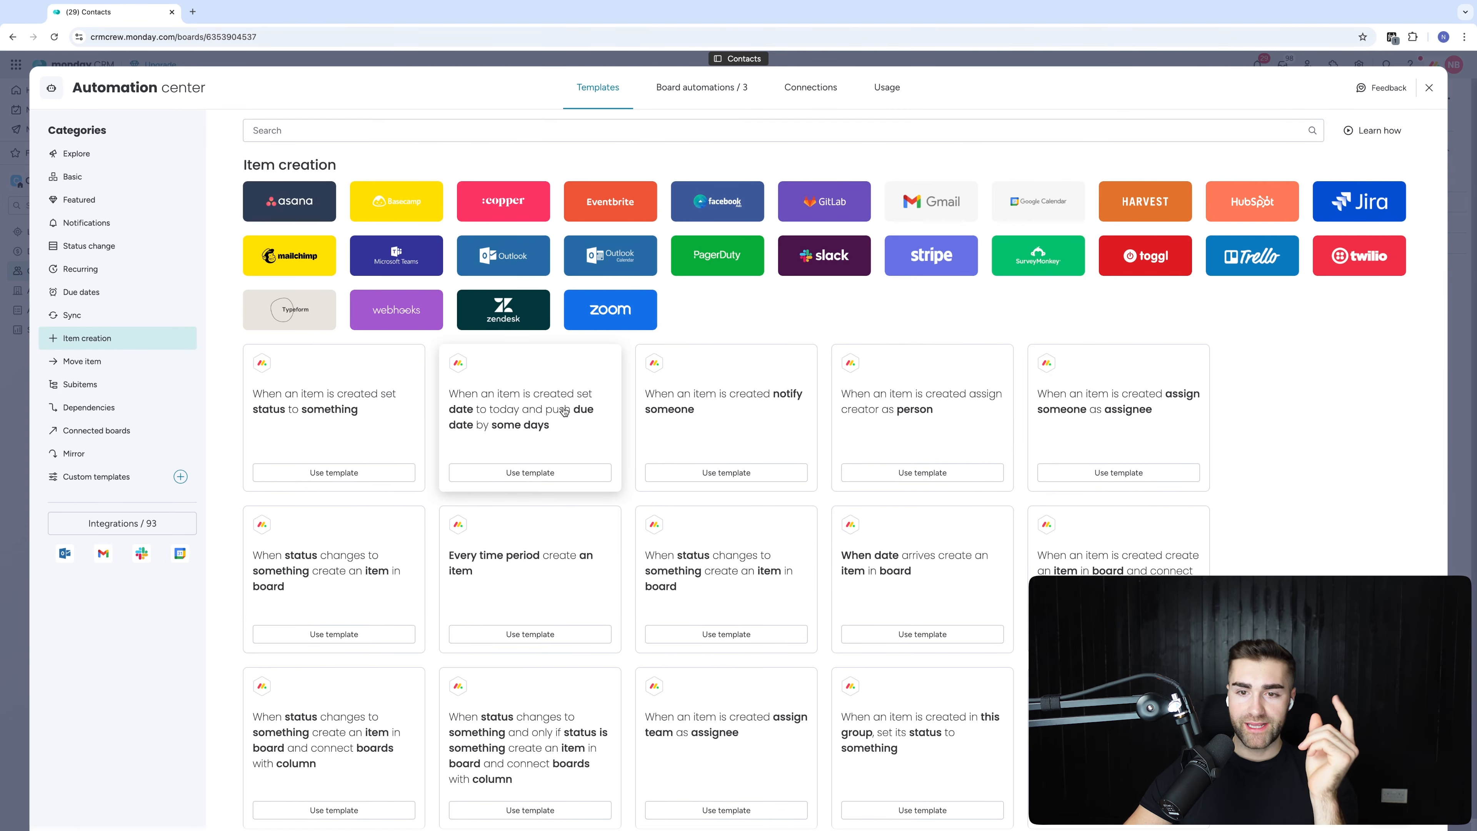
{"action": "scroll", "coordinate": [565, 409], "scroll_direction": "down", "scroll_amount": 7}
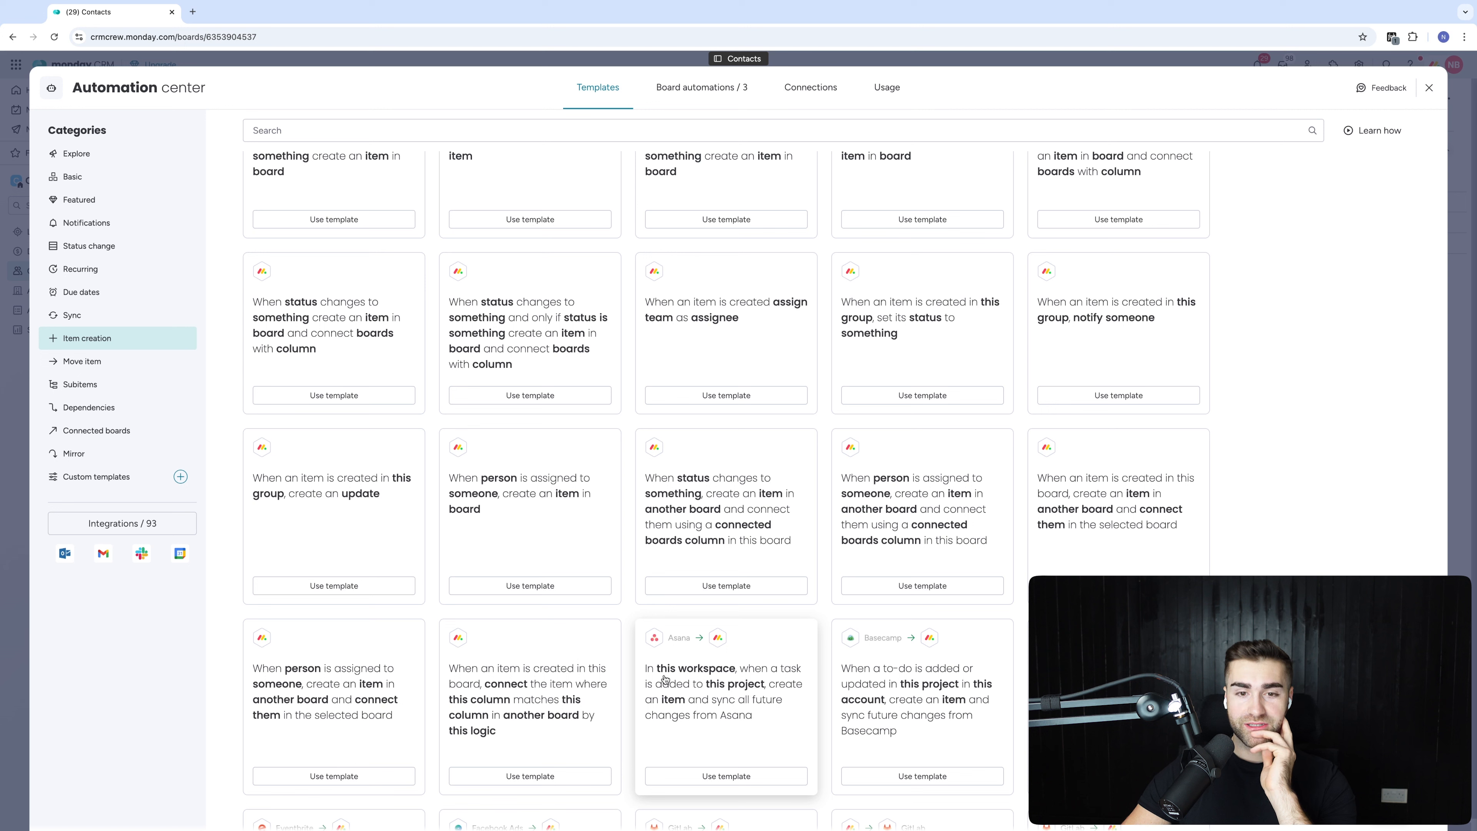
{"action": "left_click", "coordinate": [565, 656]}
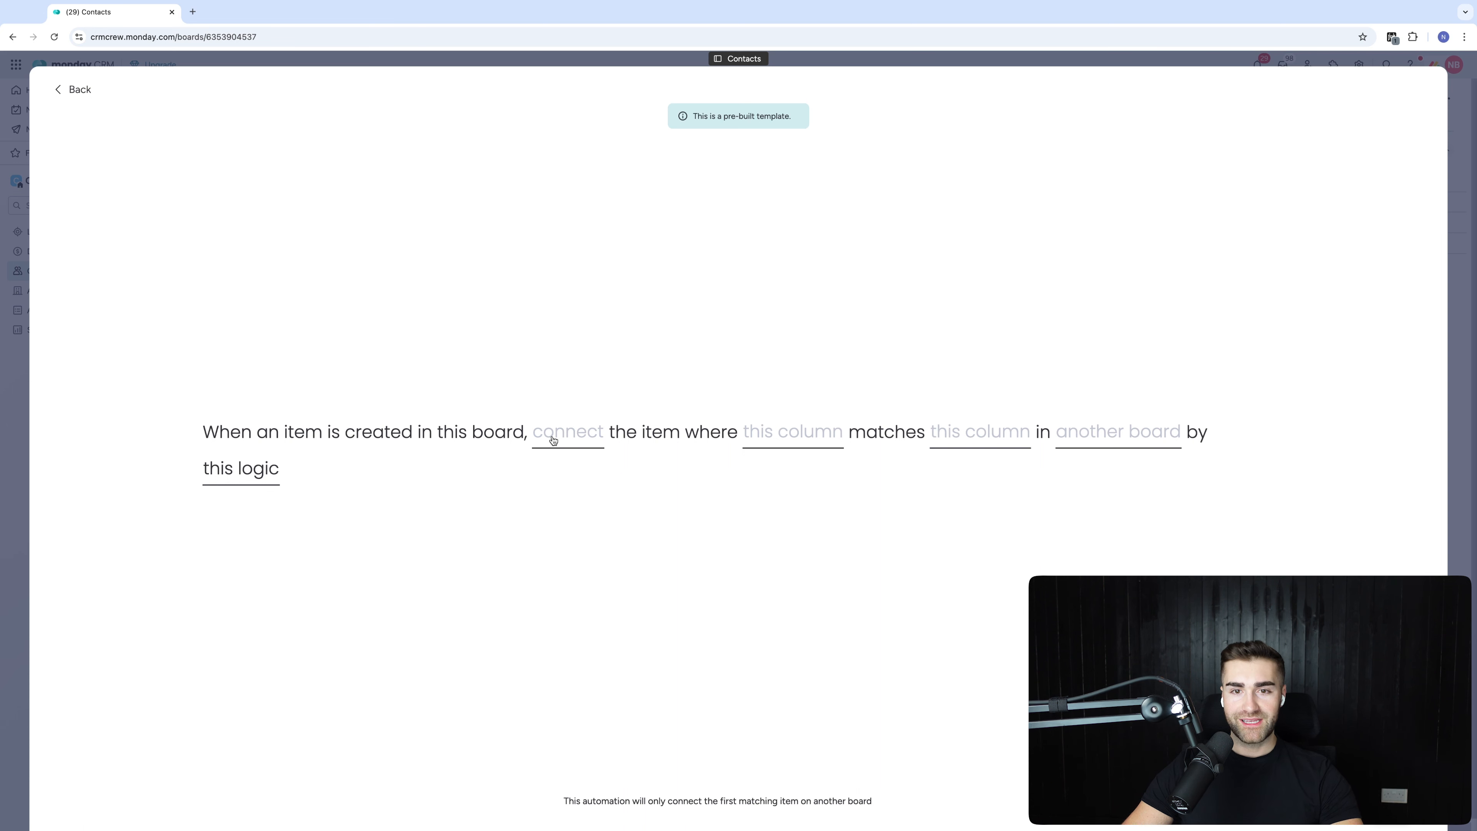
- Set the Contacts automation to match the new item's UUID column with the UUID column in the Accounts board
{"action": "left_click", "coordinate": [766, 440]}
{"action": "scroll", "coordinate": [791, 517], "scroll_direction": "down", "scroll_amount": 3}
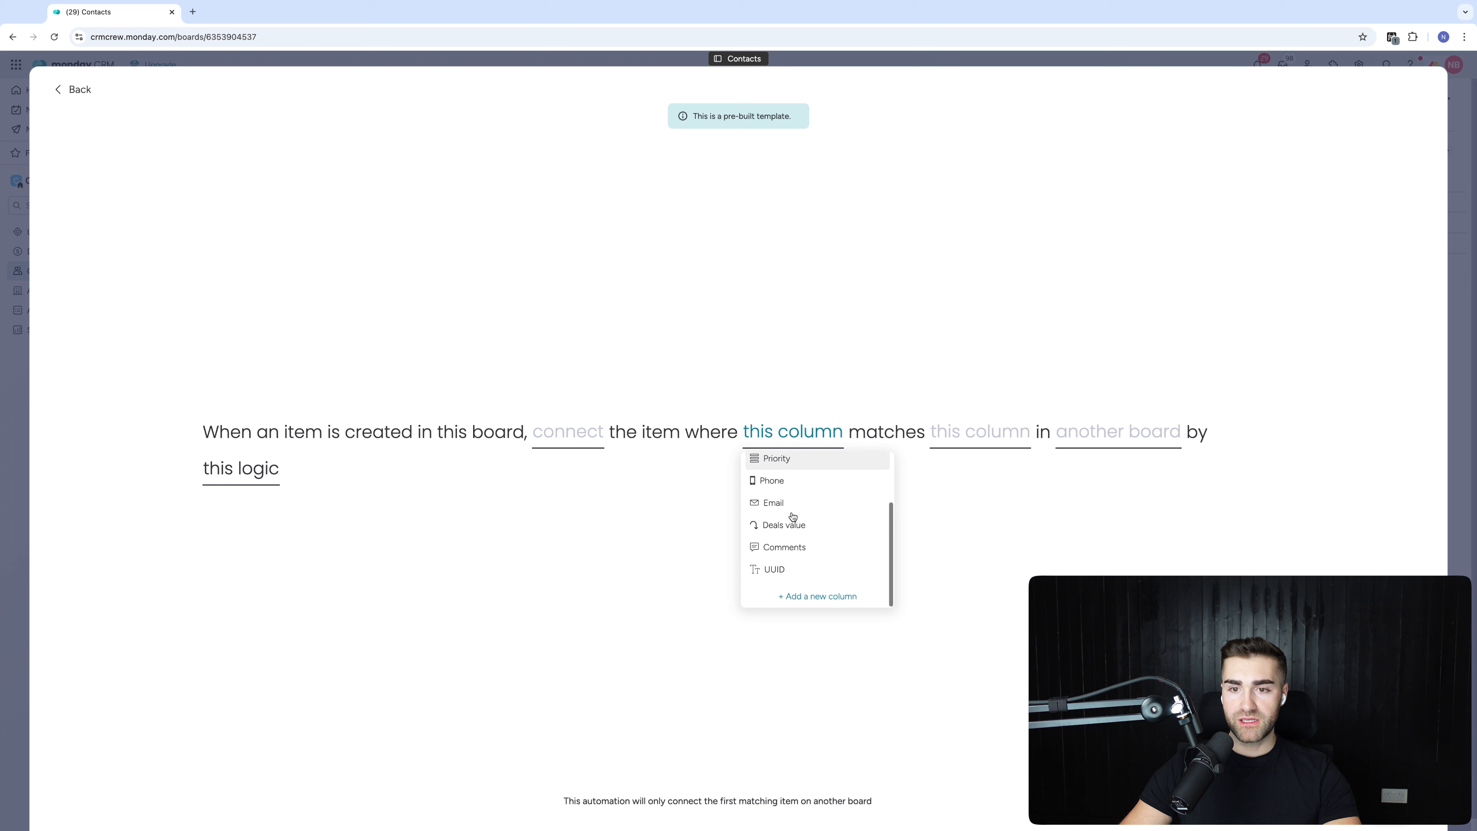
{"action": "left_click", "coordinate": [781, 564]}
{"action": "left_click", "coordinate": [1089, 453]}
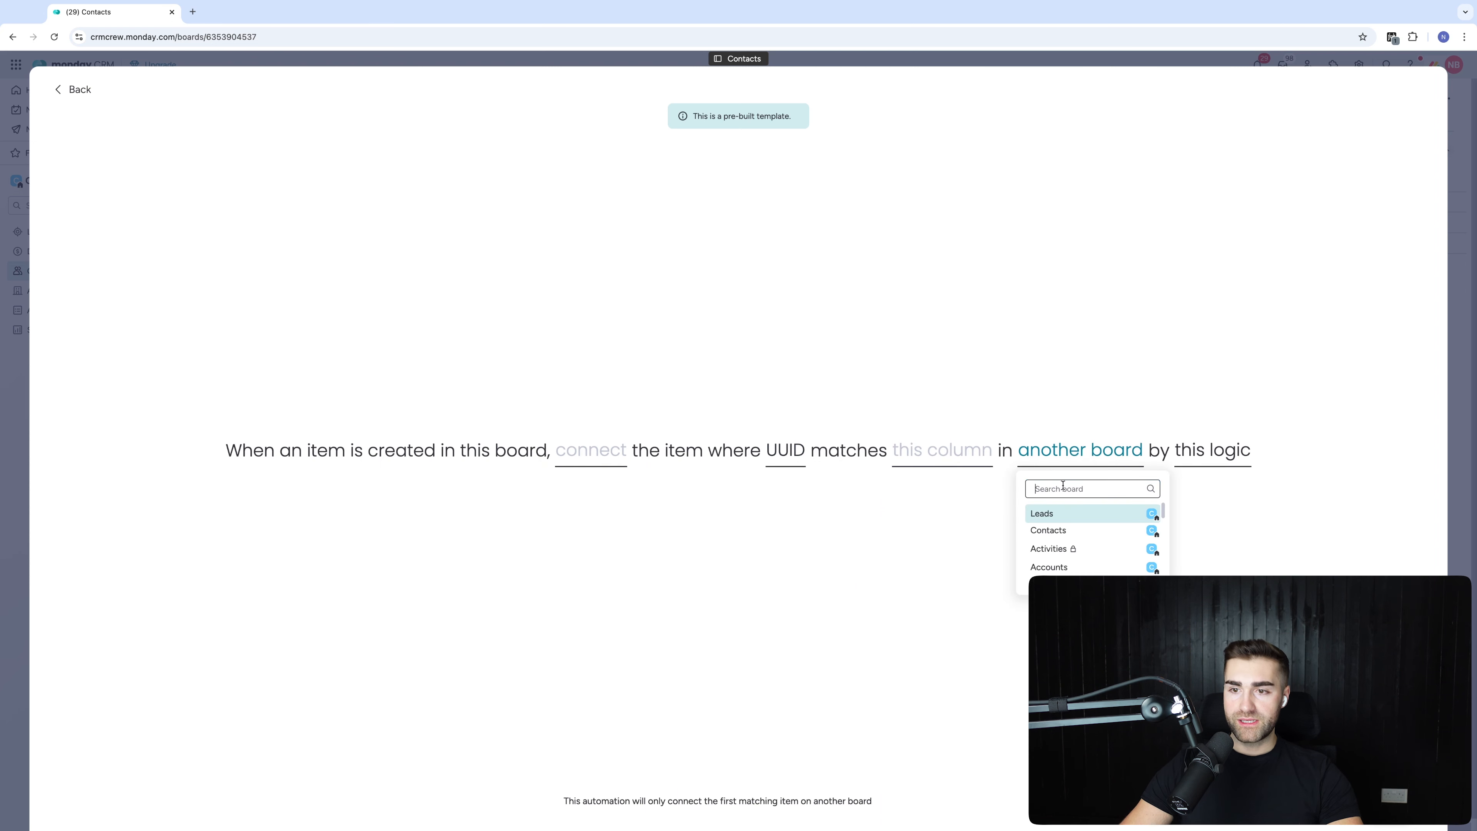
{"action": "left_click", "coordinate": [1048, 567]}
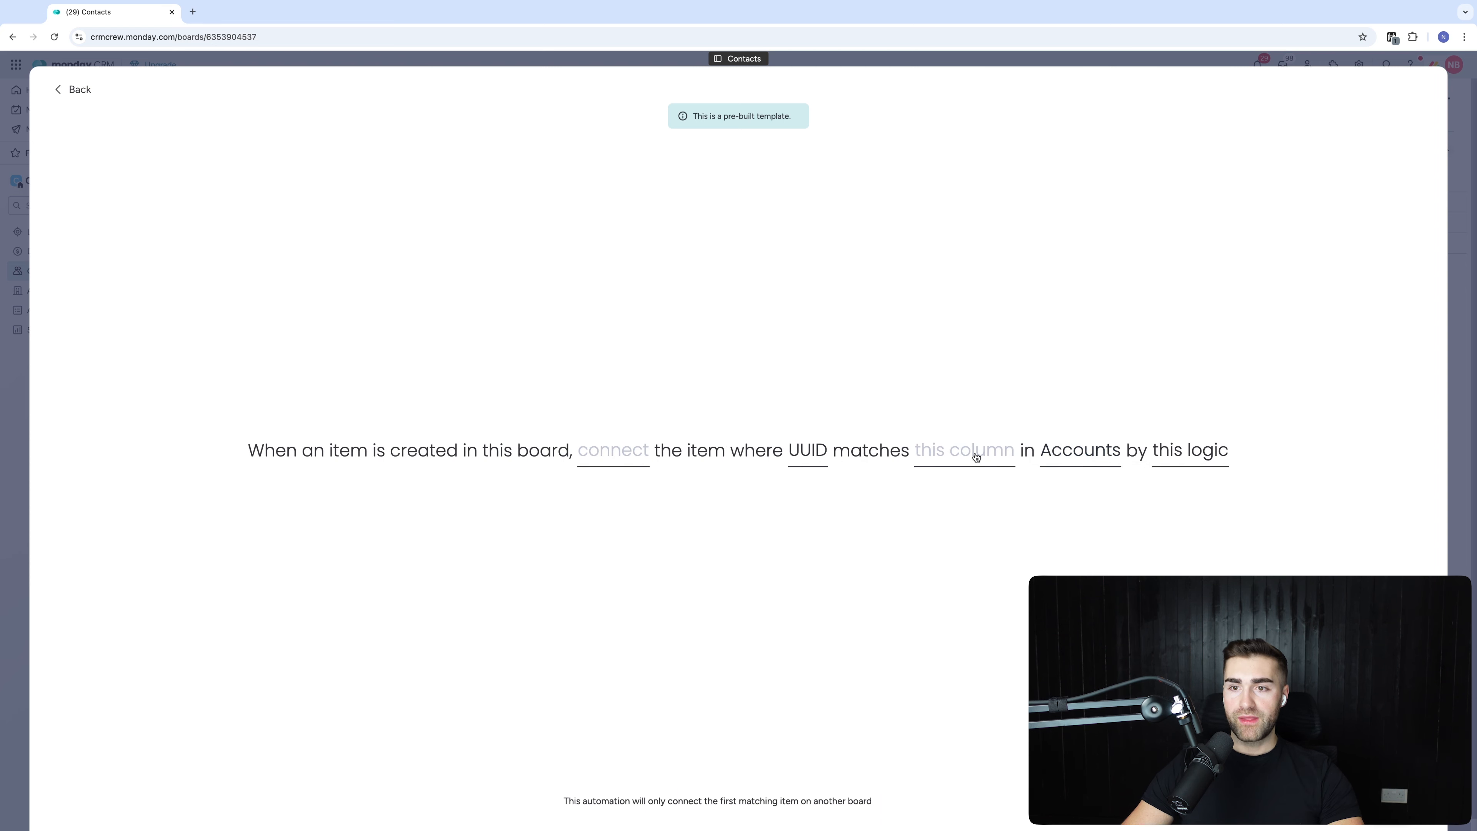
{"action": "left_click", "coordinate": [951, 453]}
{"action": "scroll", "coordinate": [953, 561], "scroll_direction": "down", "scroll_amount": 3}
{"action": "left_click", "coordinate": [949, 587]}
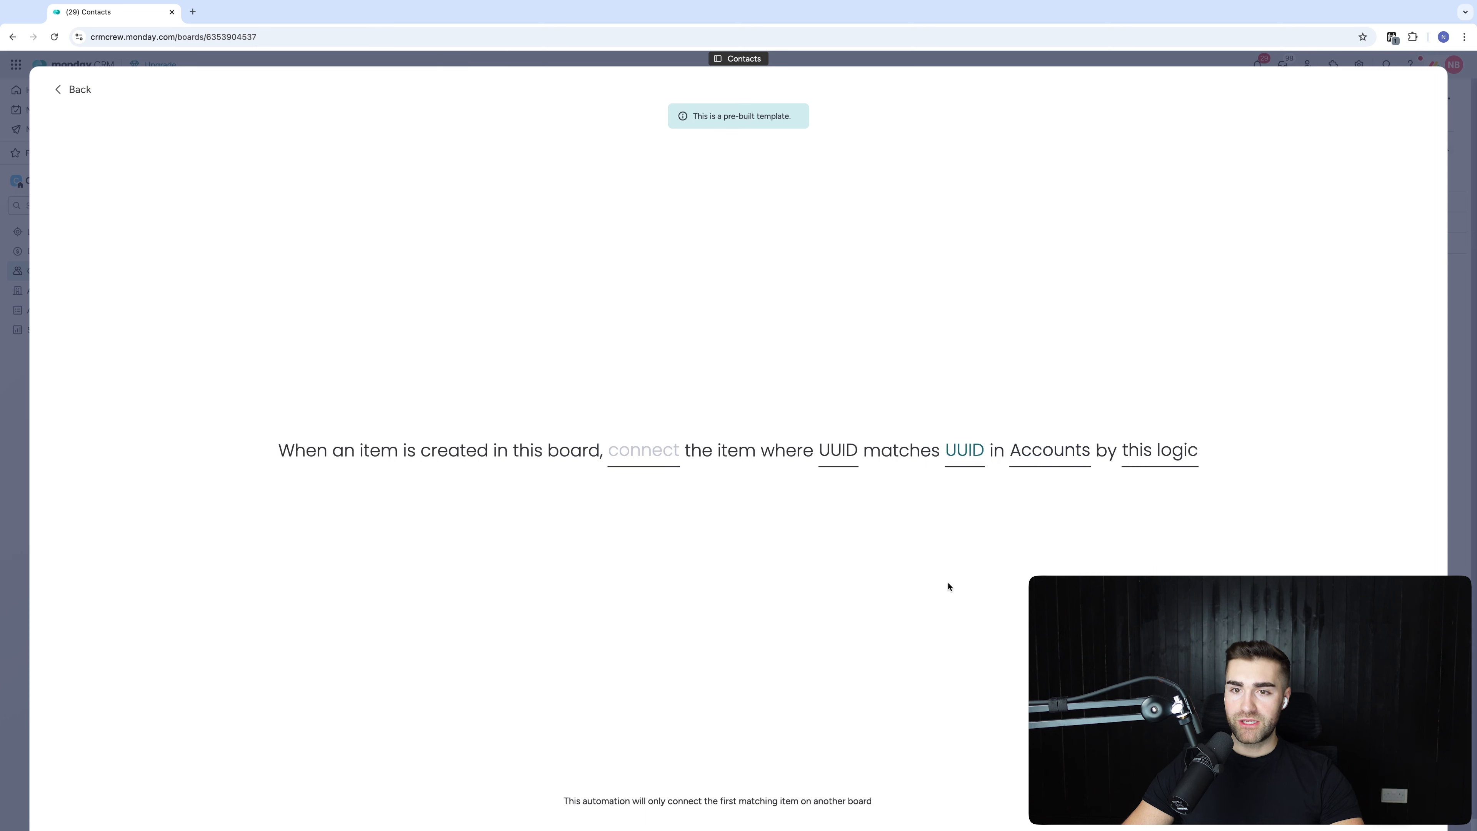
- Choose the connect column for the Contacts-to-Accounts automation, create it and close the automation center
{"action": "left_click", "coordinate": [661, 456]}
{"action": "left_click", "coordinate": [652, 499]}
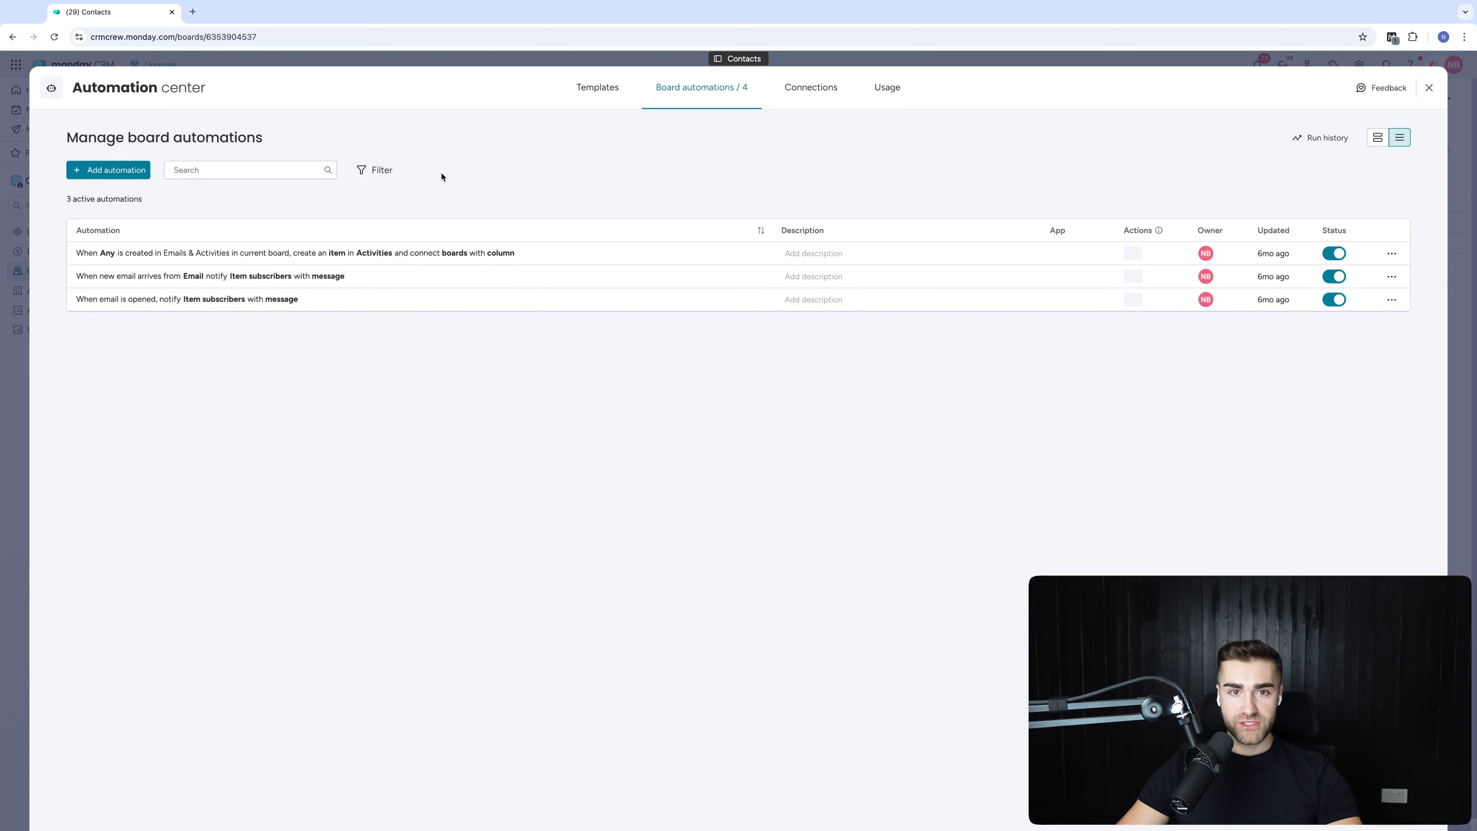
{"action": "key", "text": "Escape"}
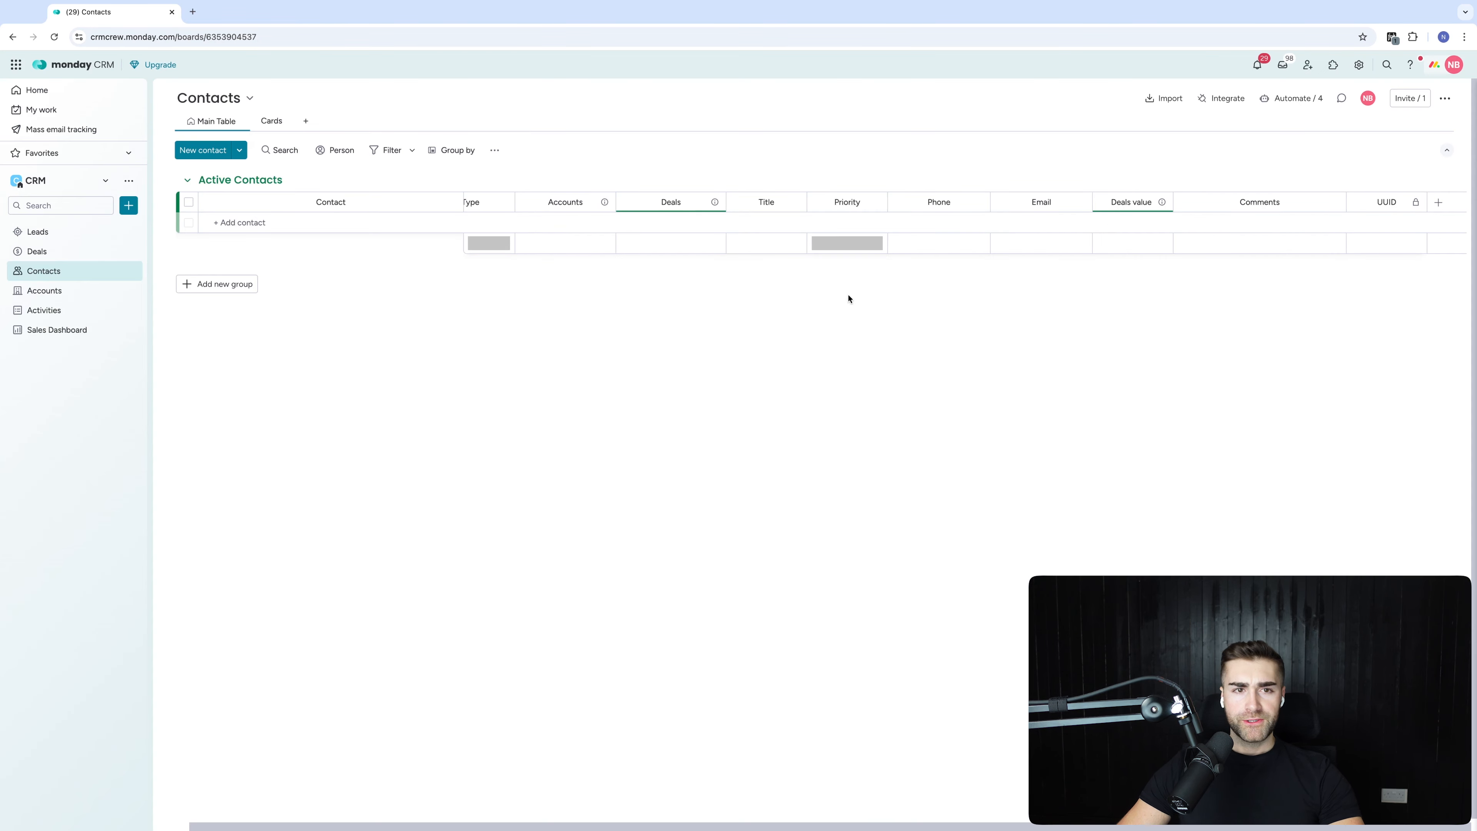
- Start a Deals board automation from the item creation template that connects a new item to the matching item in another board
{"action": "left_click", "coordinate": [59, 252]}
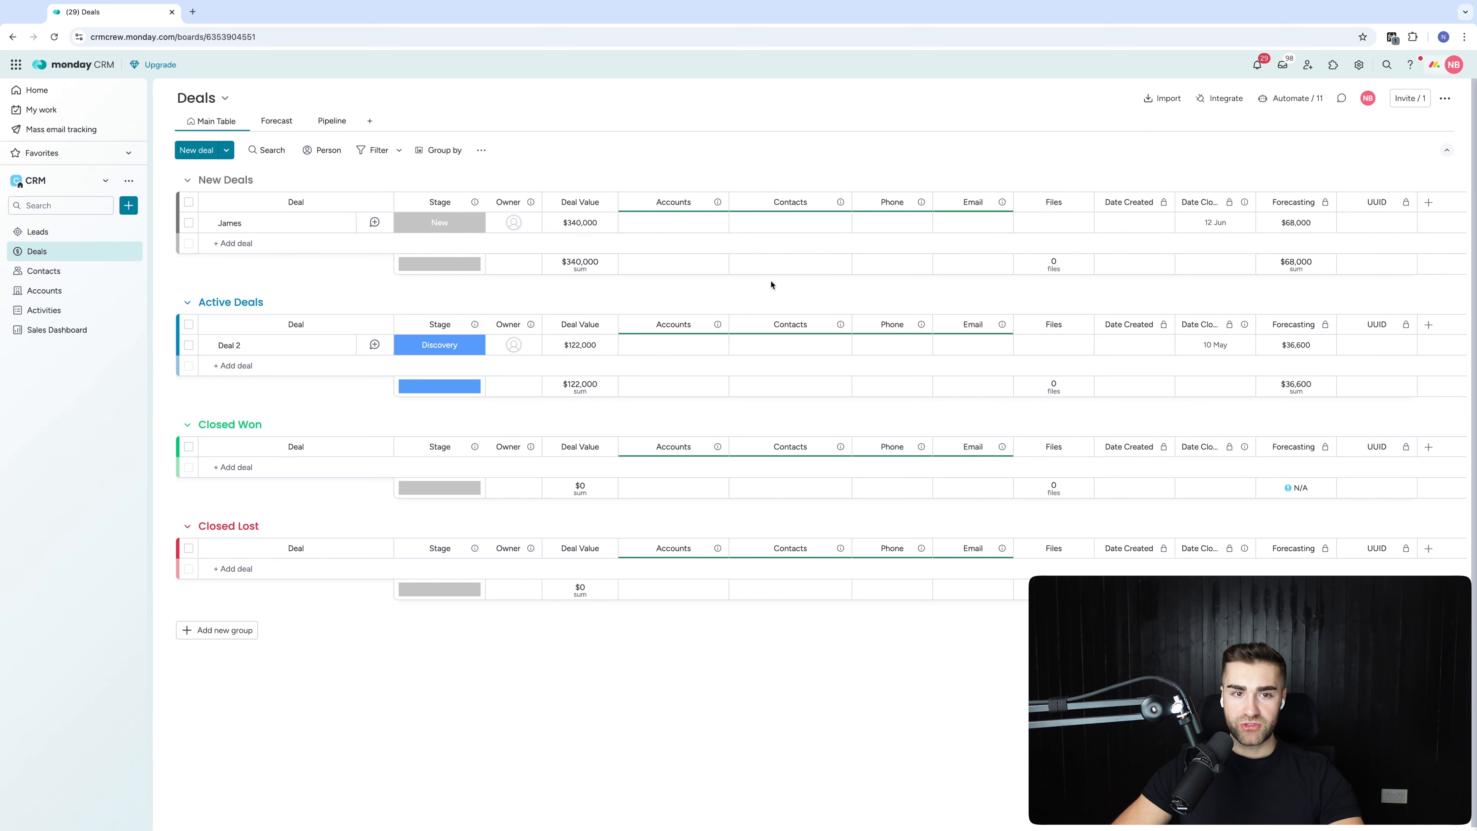
{"action": "left_click", "coordinate": [1285, 100]}
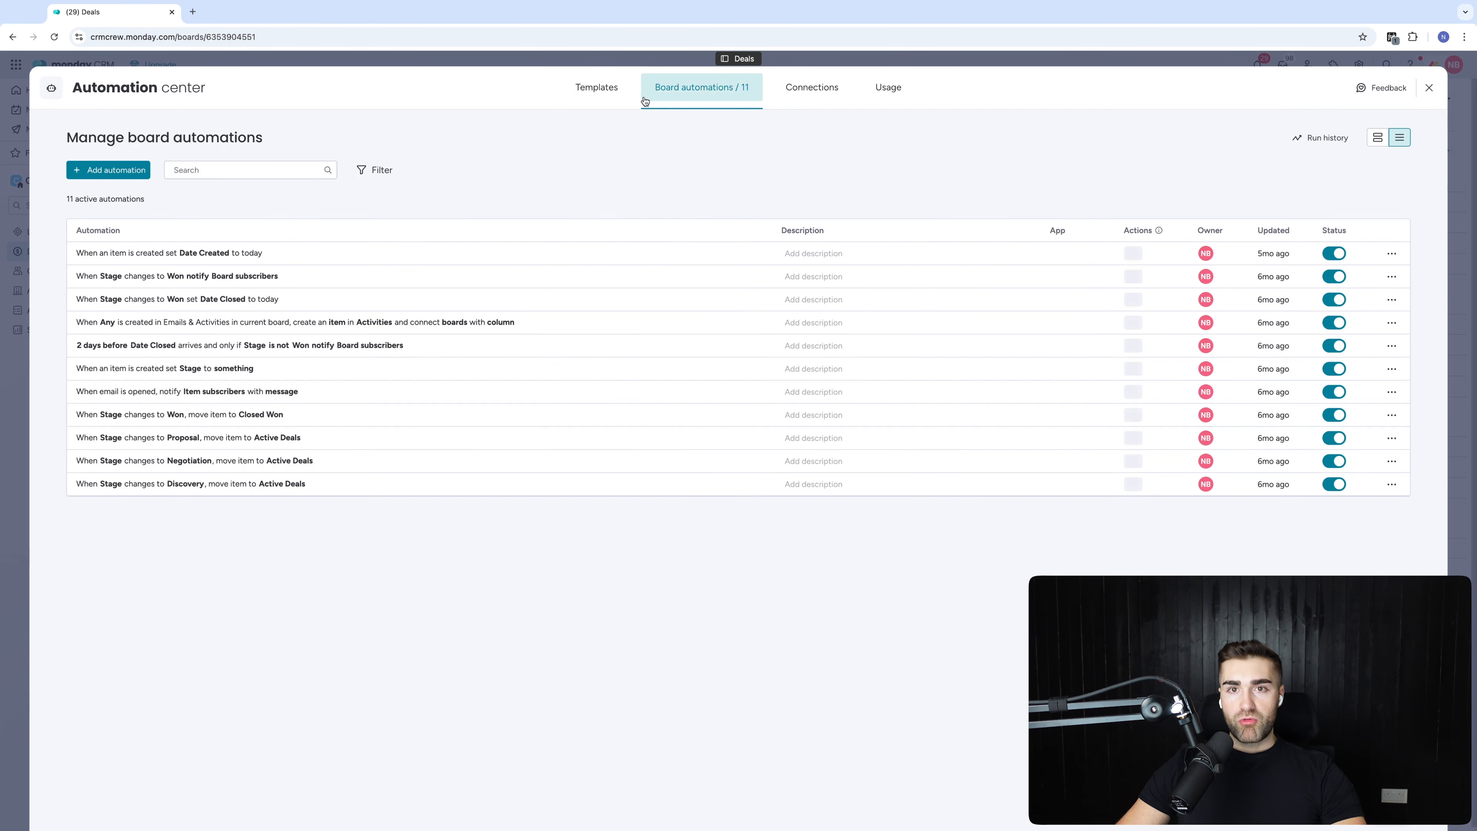
{"action": "left_click", "coordinate": [612, 93]}
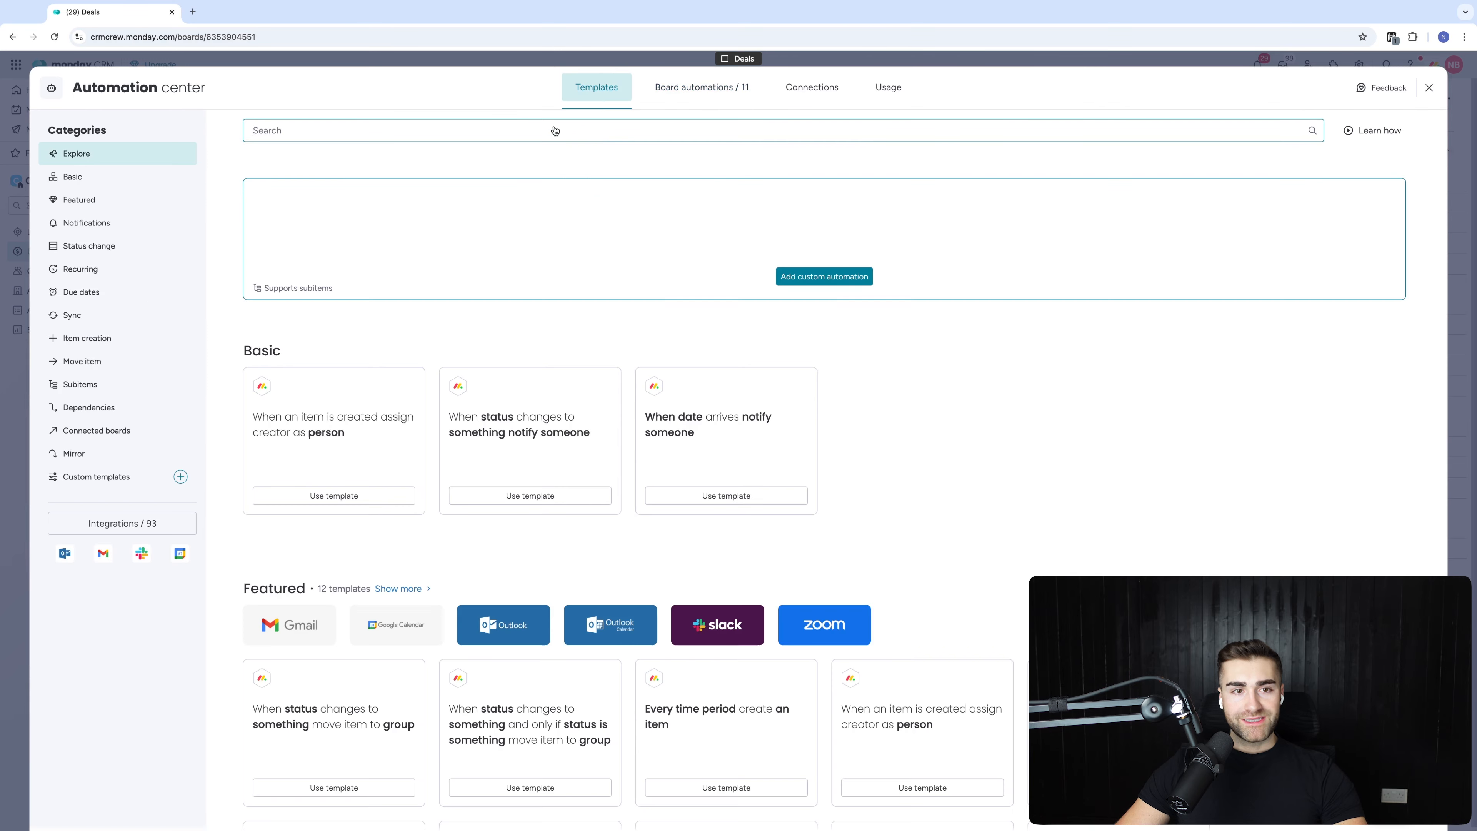
{"action": "left_click", "coordinate": [88, 338]}
{"action": "scroll", "coordinate": [709, 396], "scroll_direction": "down", "scroll_amount": 9}
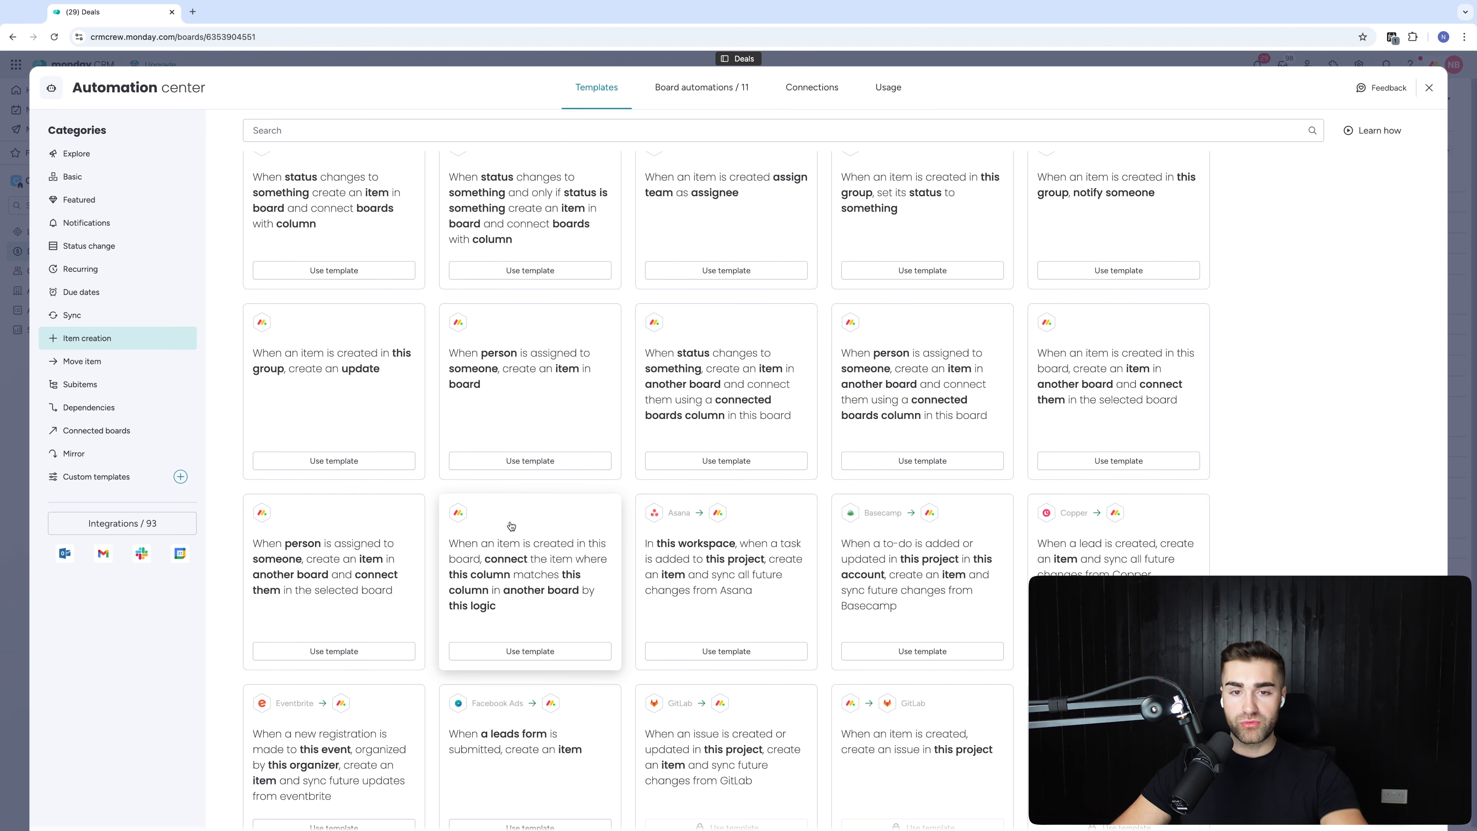
{"action": "left_click", "coordinate": [514, 544]}
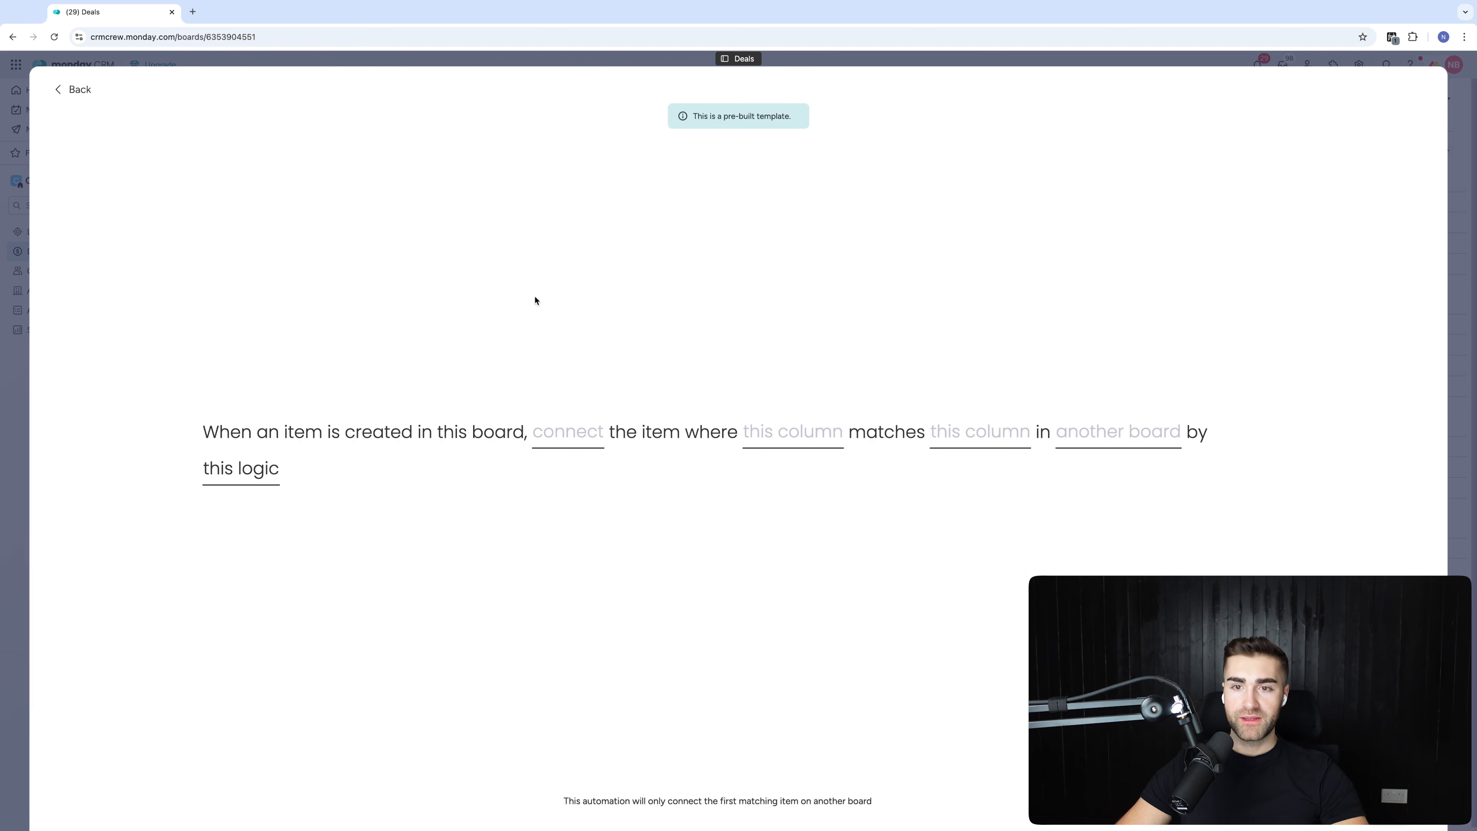
- Set the Deals automation to match the new item's UUID column with the UUID column in the CRM Contacts board
{"action": "left_click", "coordinate": [791, 432]}
{"action": "scroll", "coordinate": [765, 571], "scroll_direction": "down", "scroll_amount": 5}
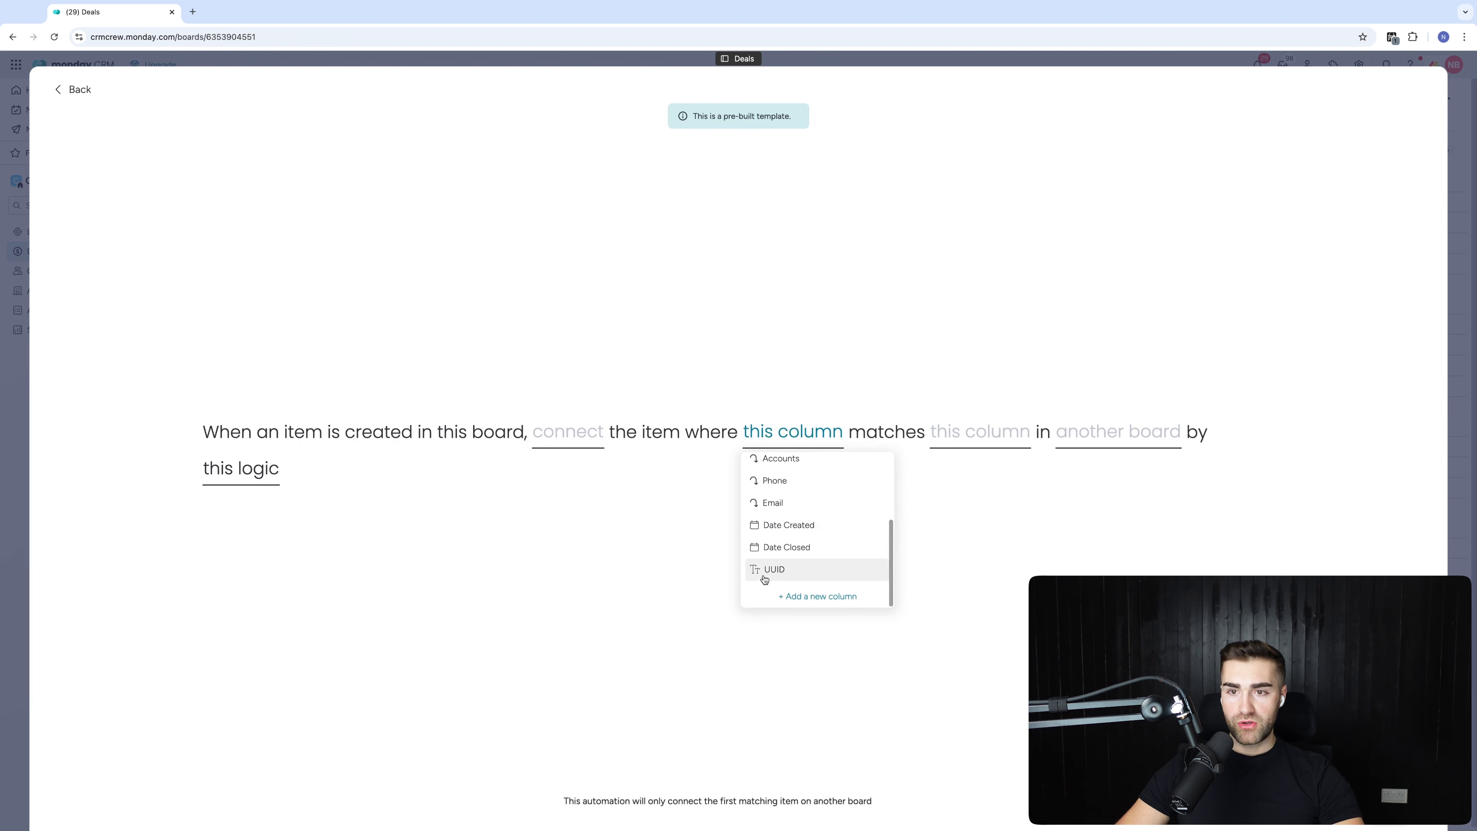
{"action": "left_click", "coordinate": [763, 576]}
{"action": "left_click", "coordinate": [1051, 459]}
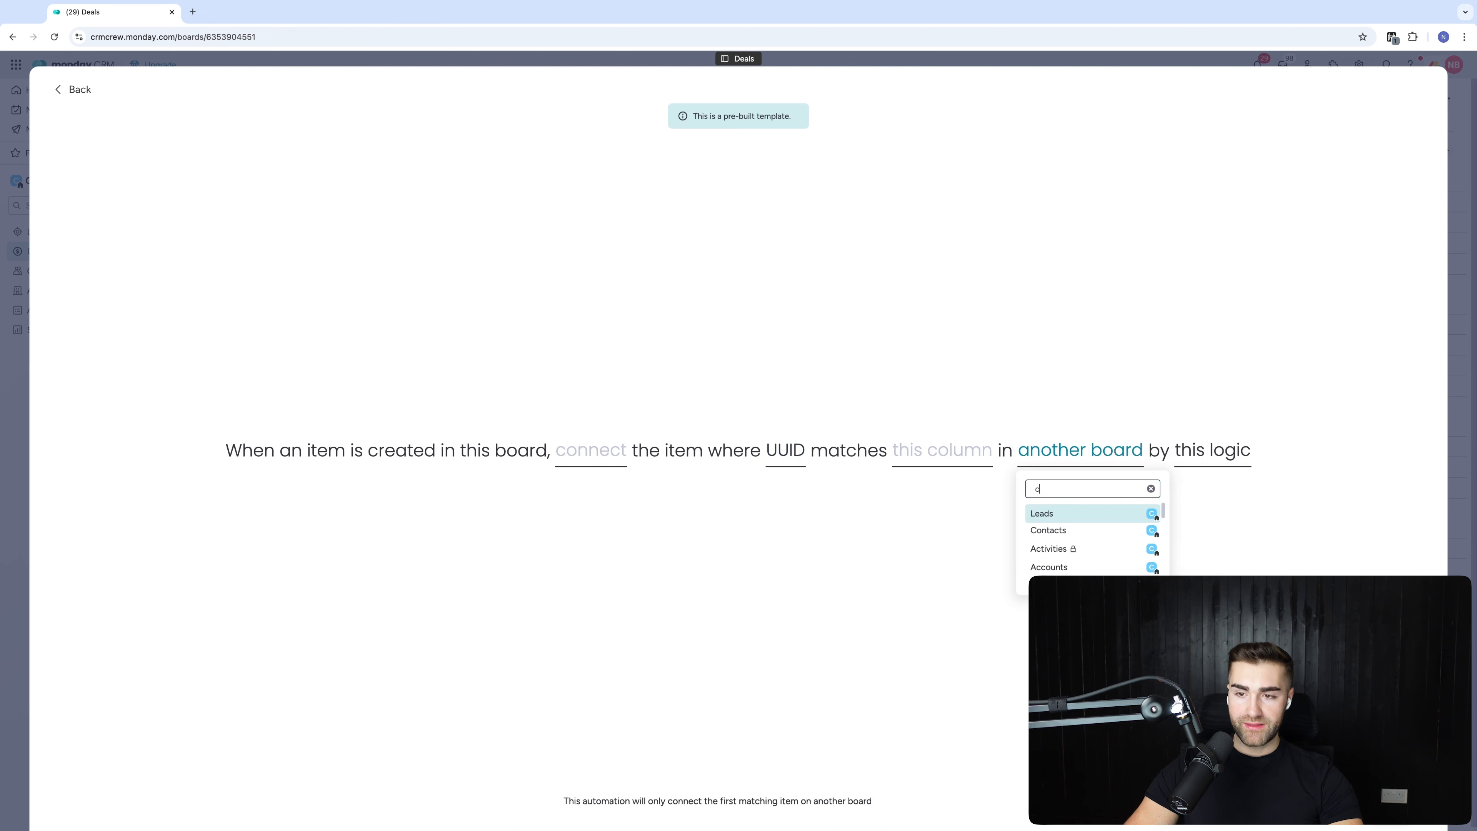
{"action": "type", "text": "contacts"}
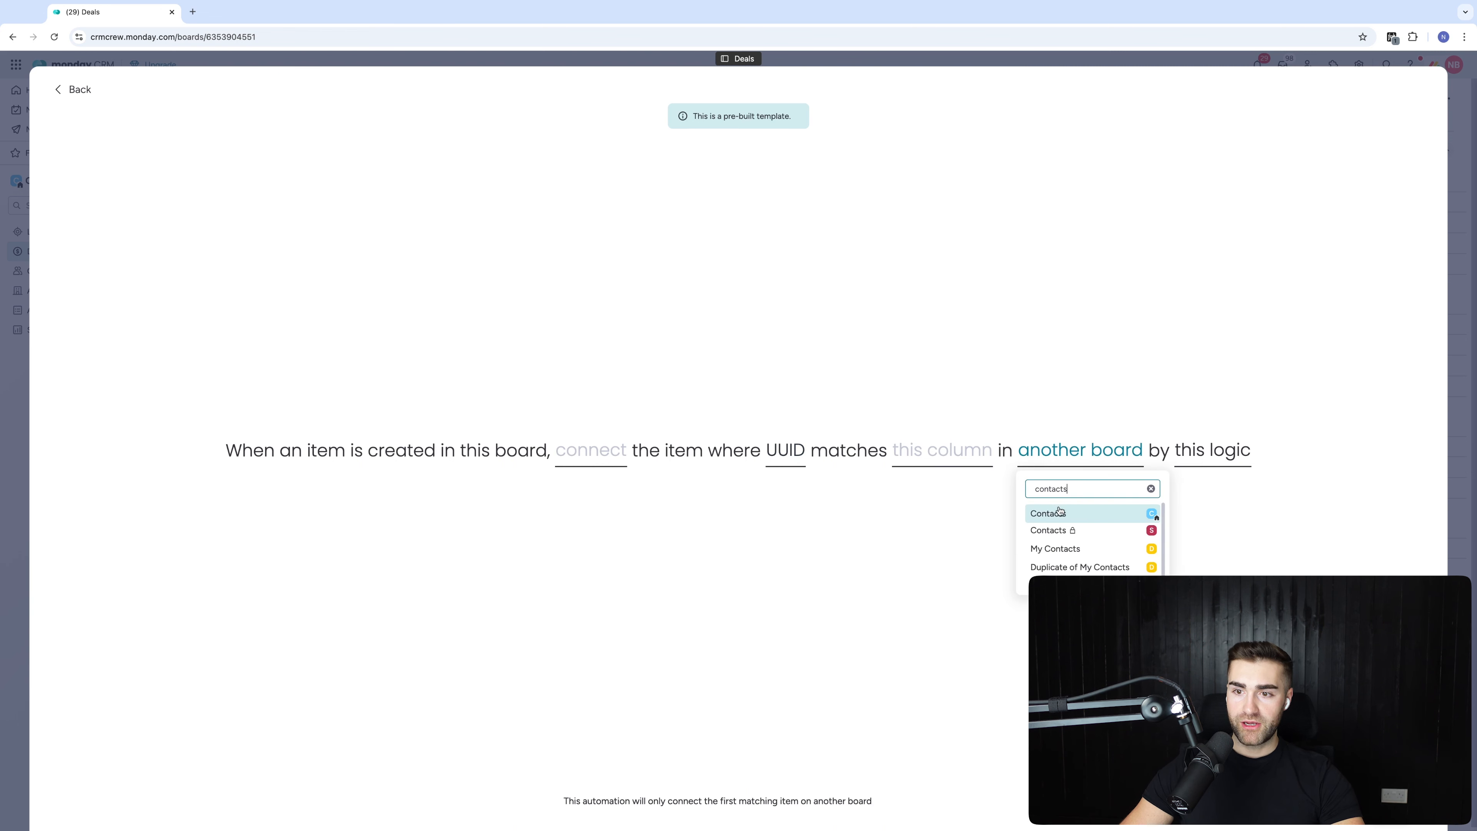
{"action": "left_click", "coordinate": [1059, 510]}
{"action": "left_click", "coordinate": [965, 450]}
{"action": "scroll", "coordinate": [953, 541], "scroll_direction": "down", "scroll_amount": 3}
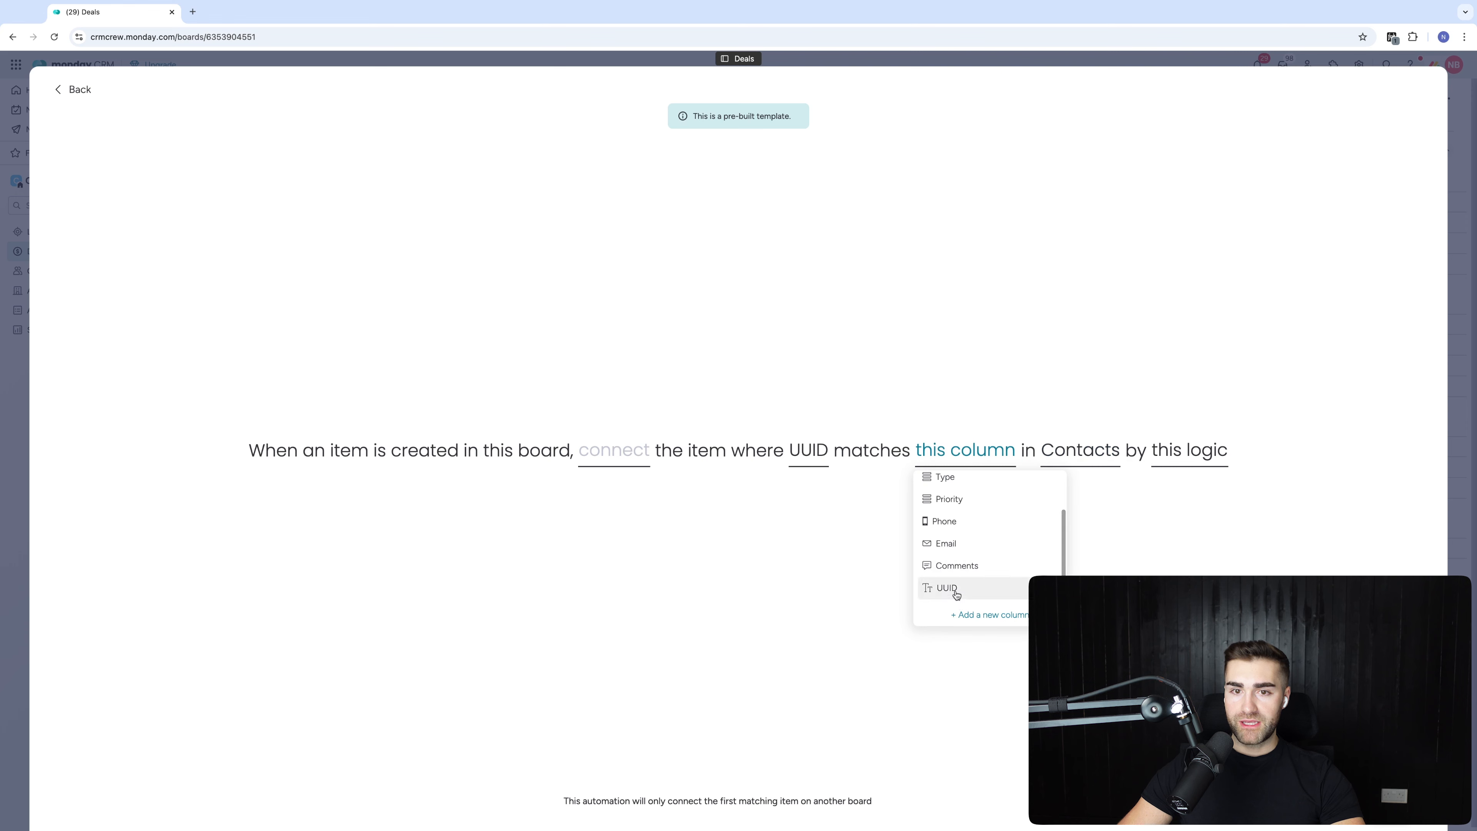
{"action": "left_click", "coordinate": [955, 588]}
- Choose the connect column for the Deals-to-Contacts automation, create it and close the automation center
{"action": "left_click", "coordinate": [656, 451]}
{"action": "left_click", "coordinate": [669, 502]}
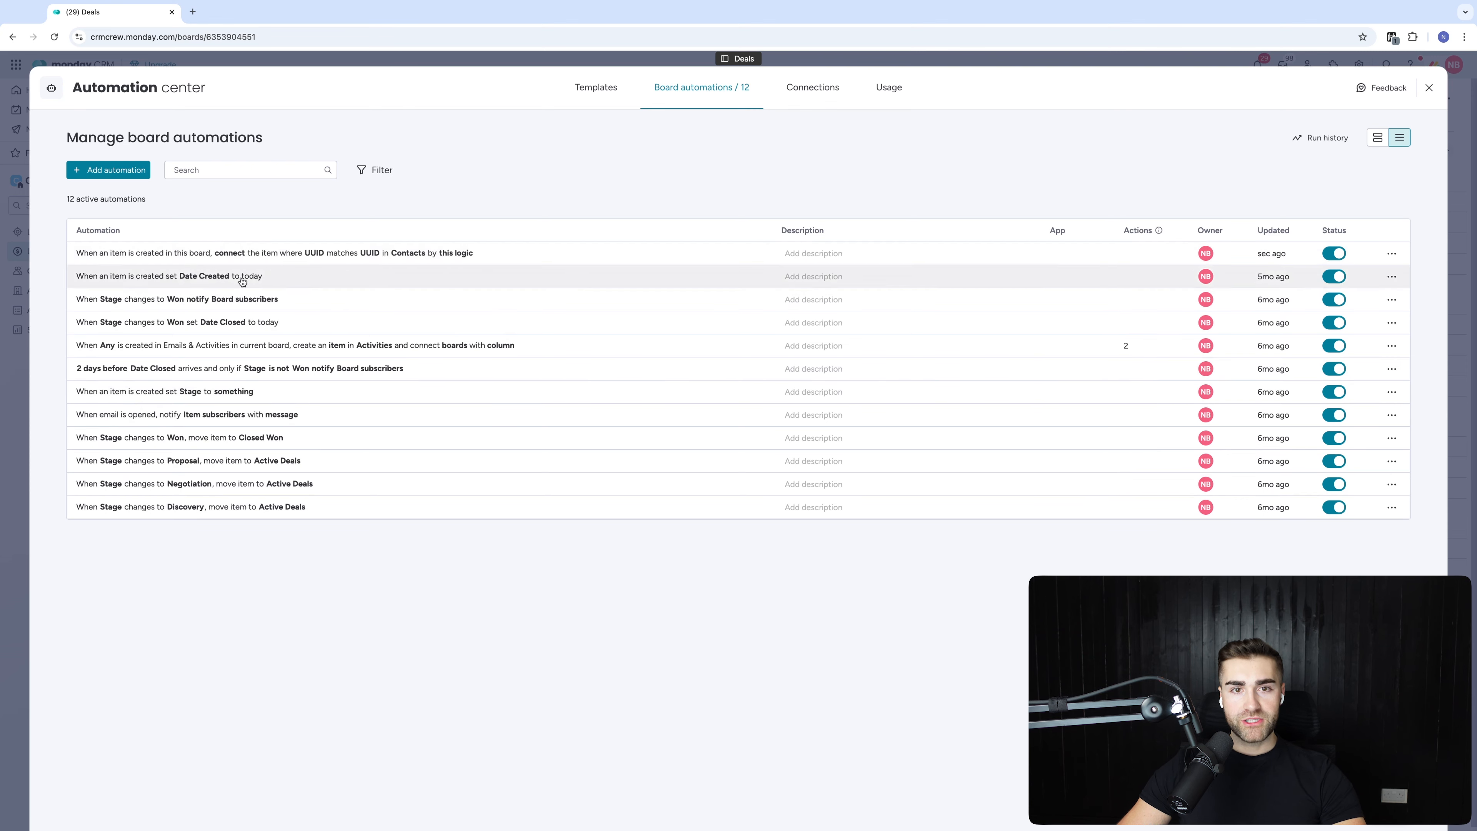
{"action": "key", "text": "Escape"}
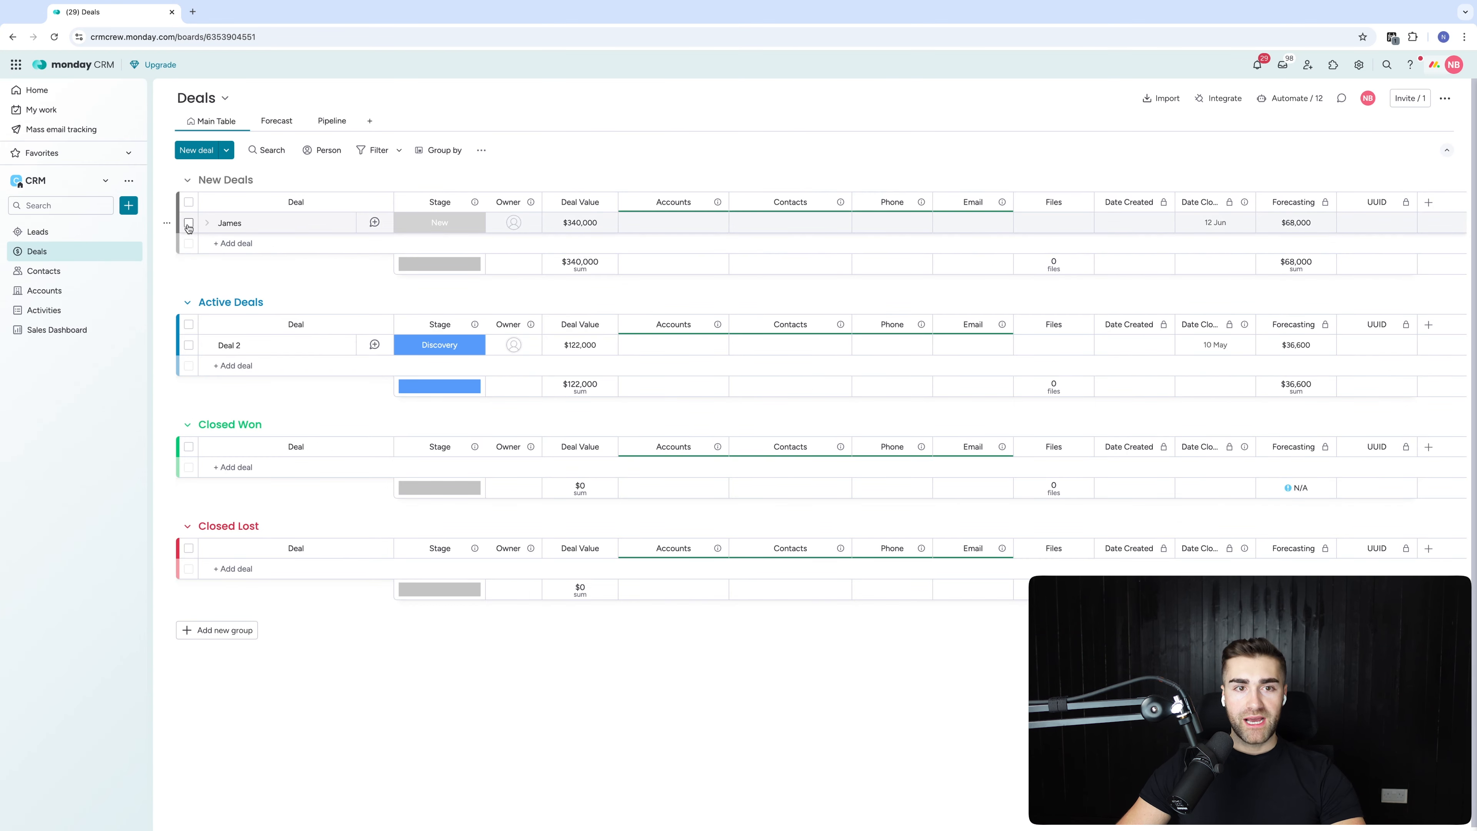
- Delete the two existing deals in the New Deals and Active Deals groups
{"action": "left_click", "coordinate": [188, 223]}
{"action": "left_click", "coordinate": [189, 345]}
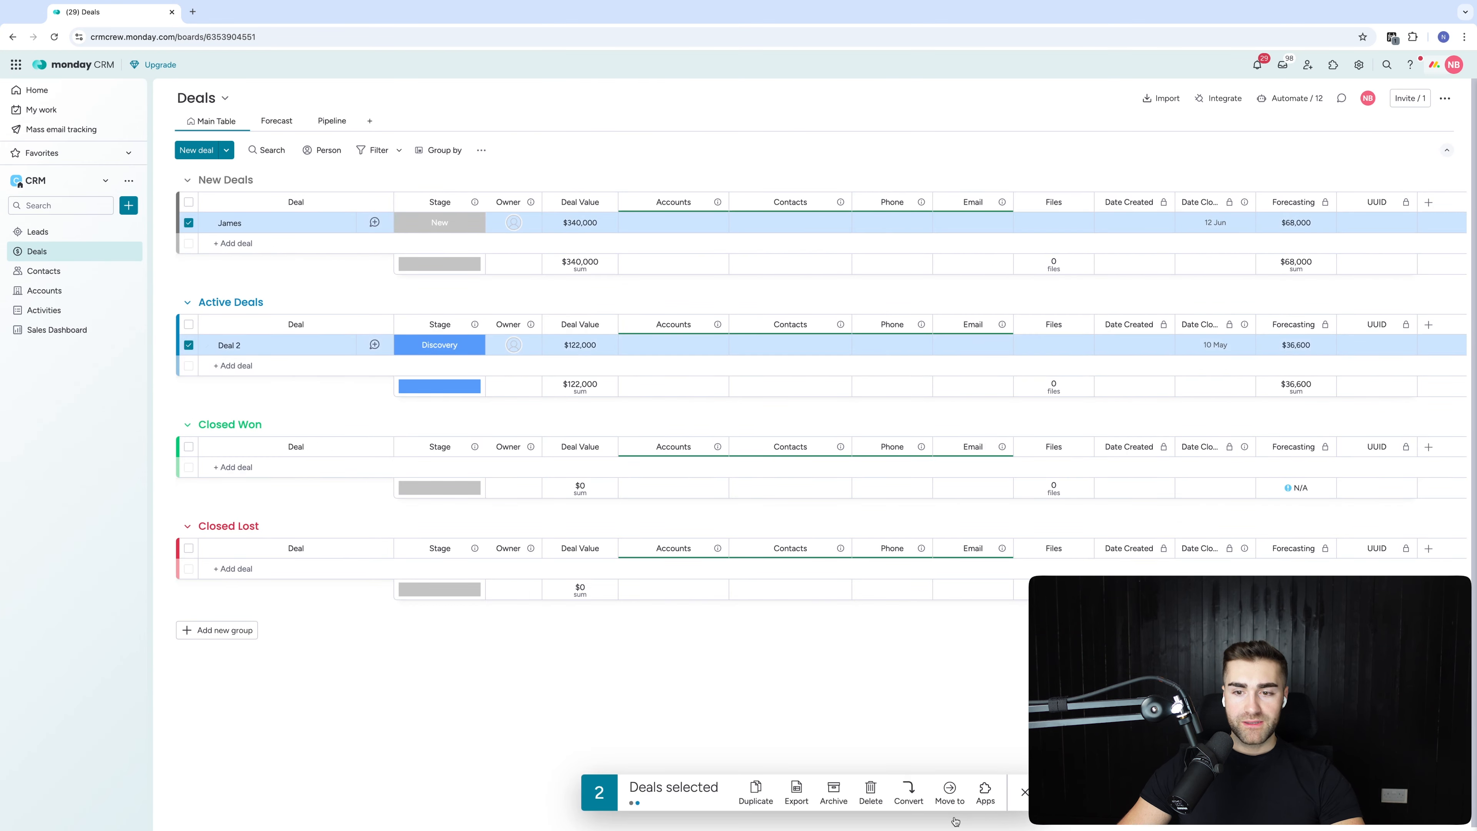
{"action": "left_click", "coordinate": [869, 791]}
{"action": "left_click", "coordinate": [838, 485]}
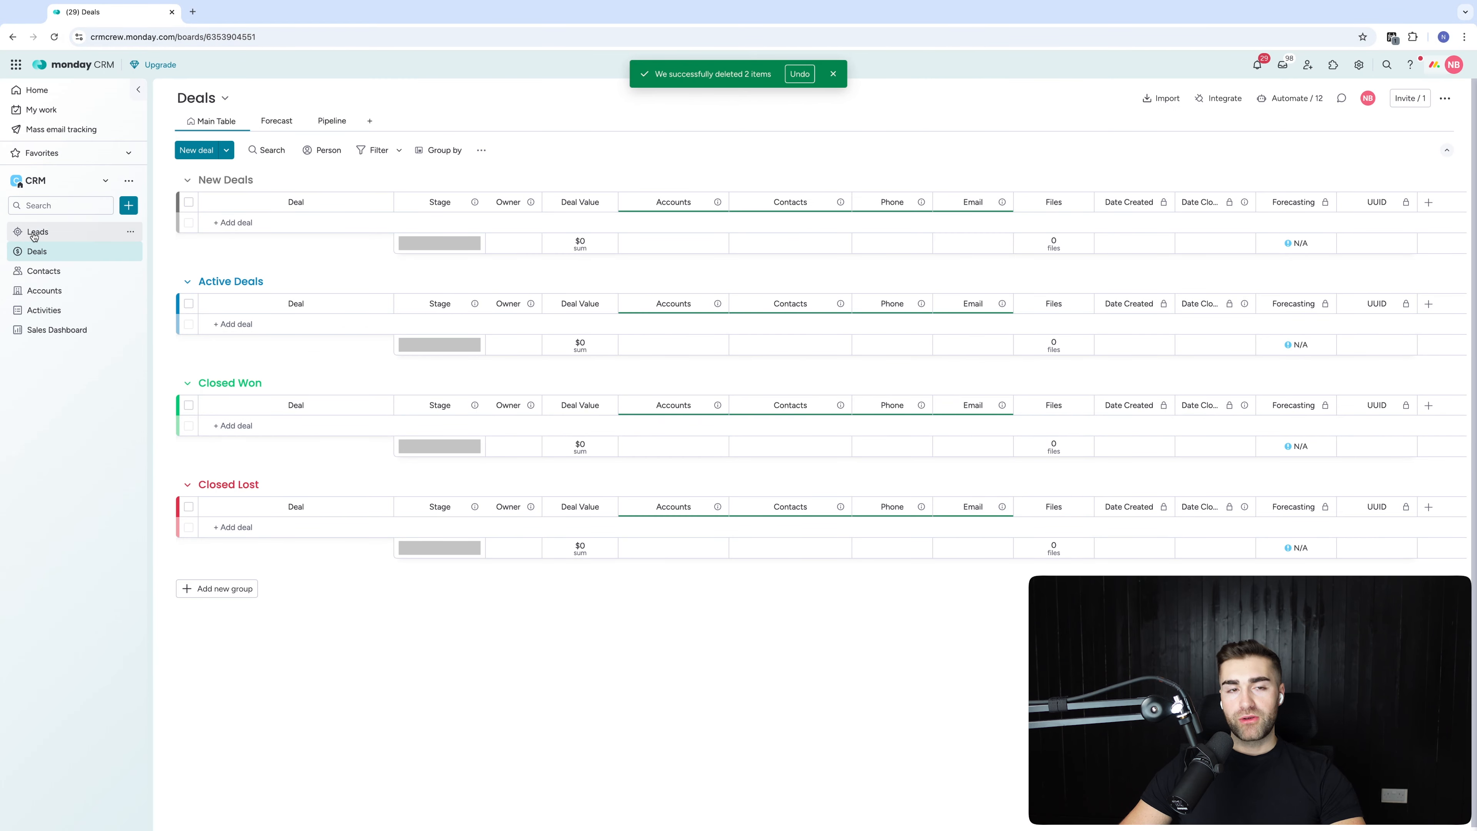
- Check the Contacts and Accounts boards for remaining items and open the Leads board
{"action": "left_click", "coordinate": [46, 272]}
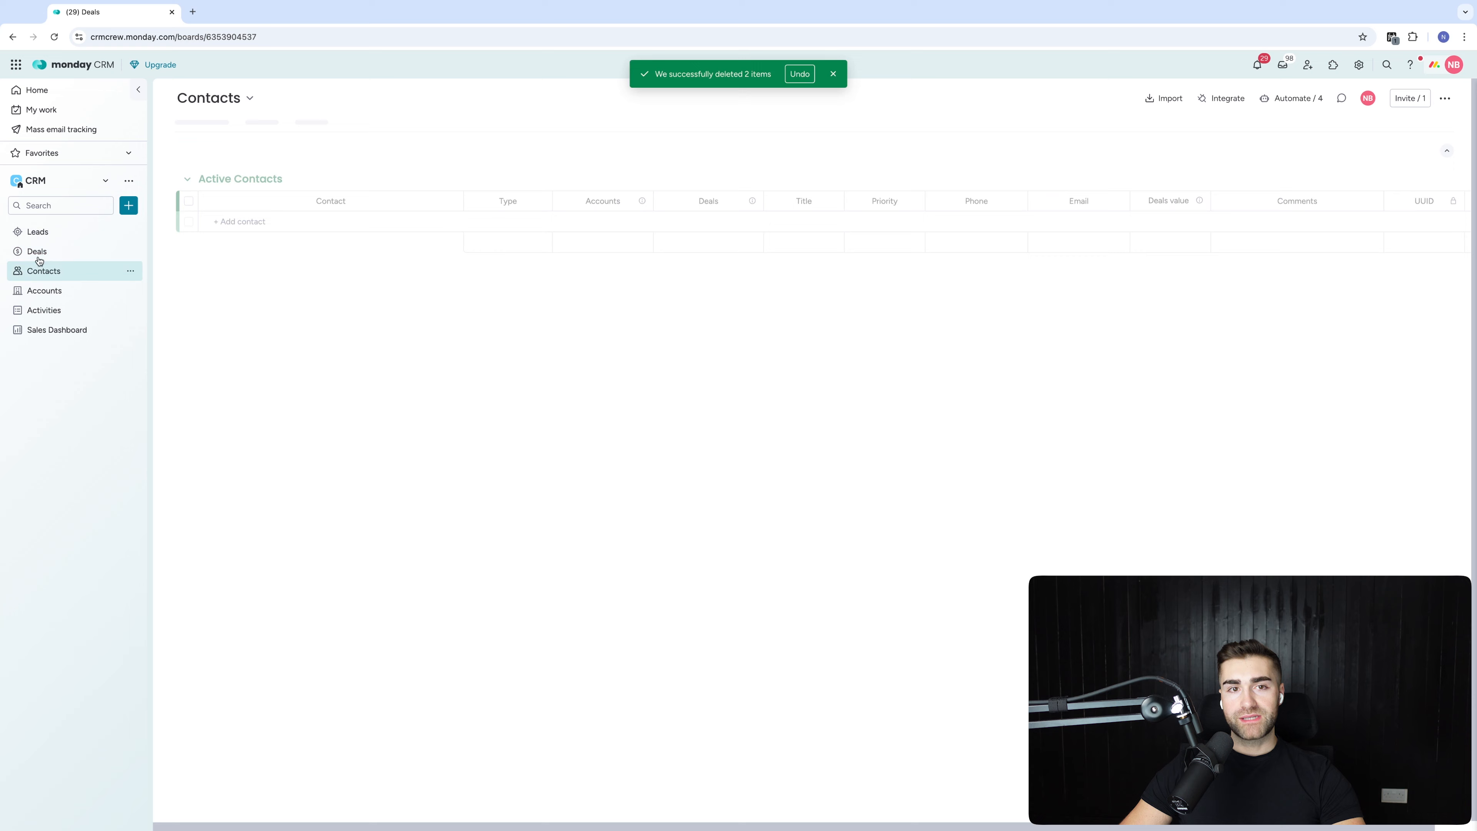
{"action": "left_click", "coordinate": [45, 293]}
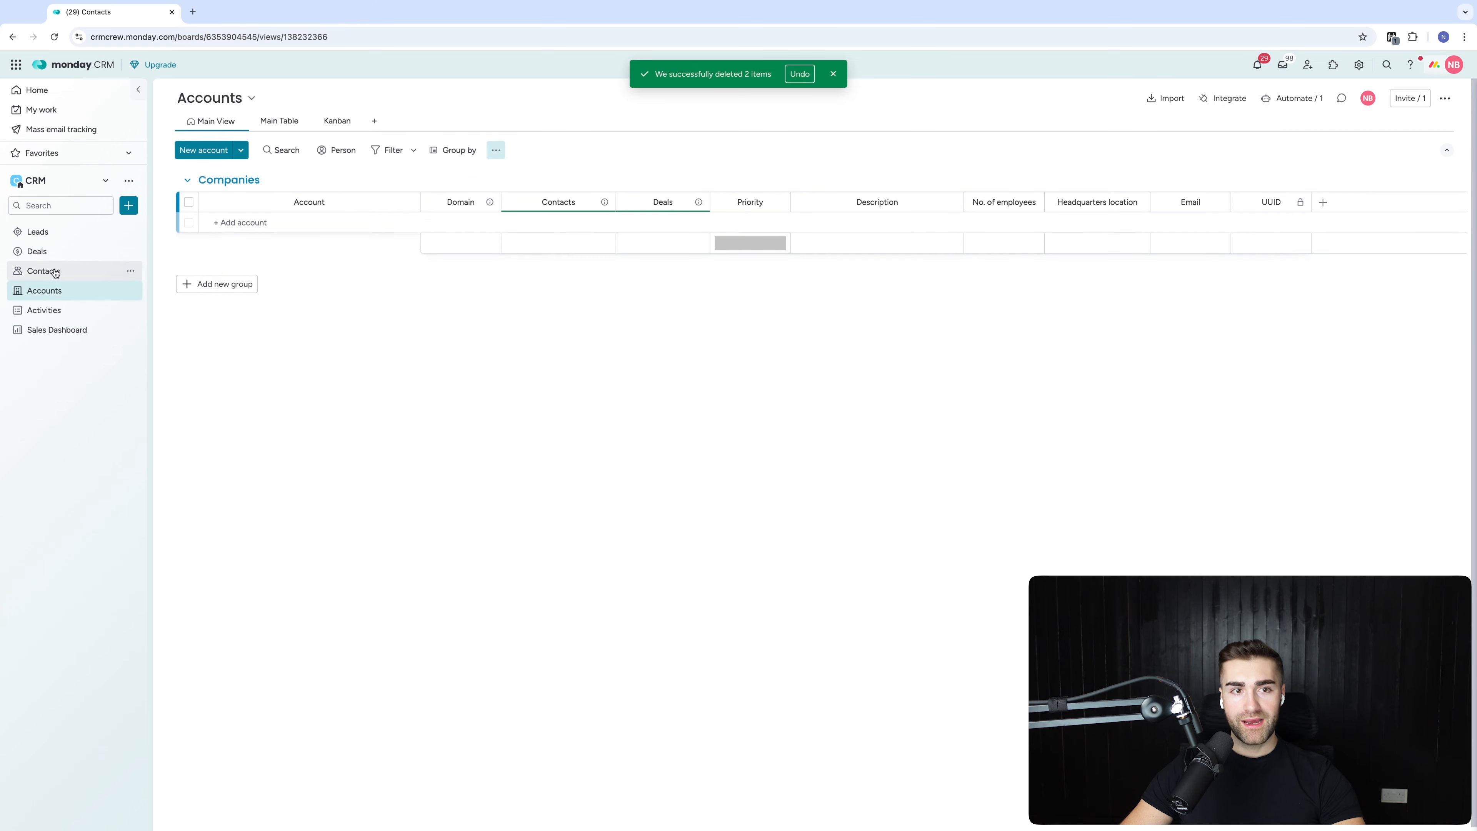
{"action": "left_click", "coordinate": [46, 236]}
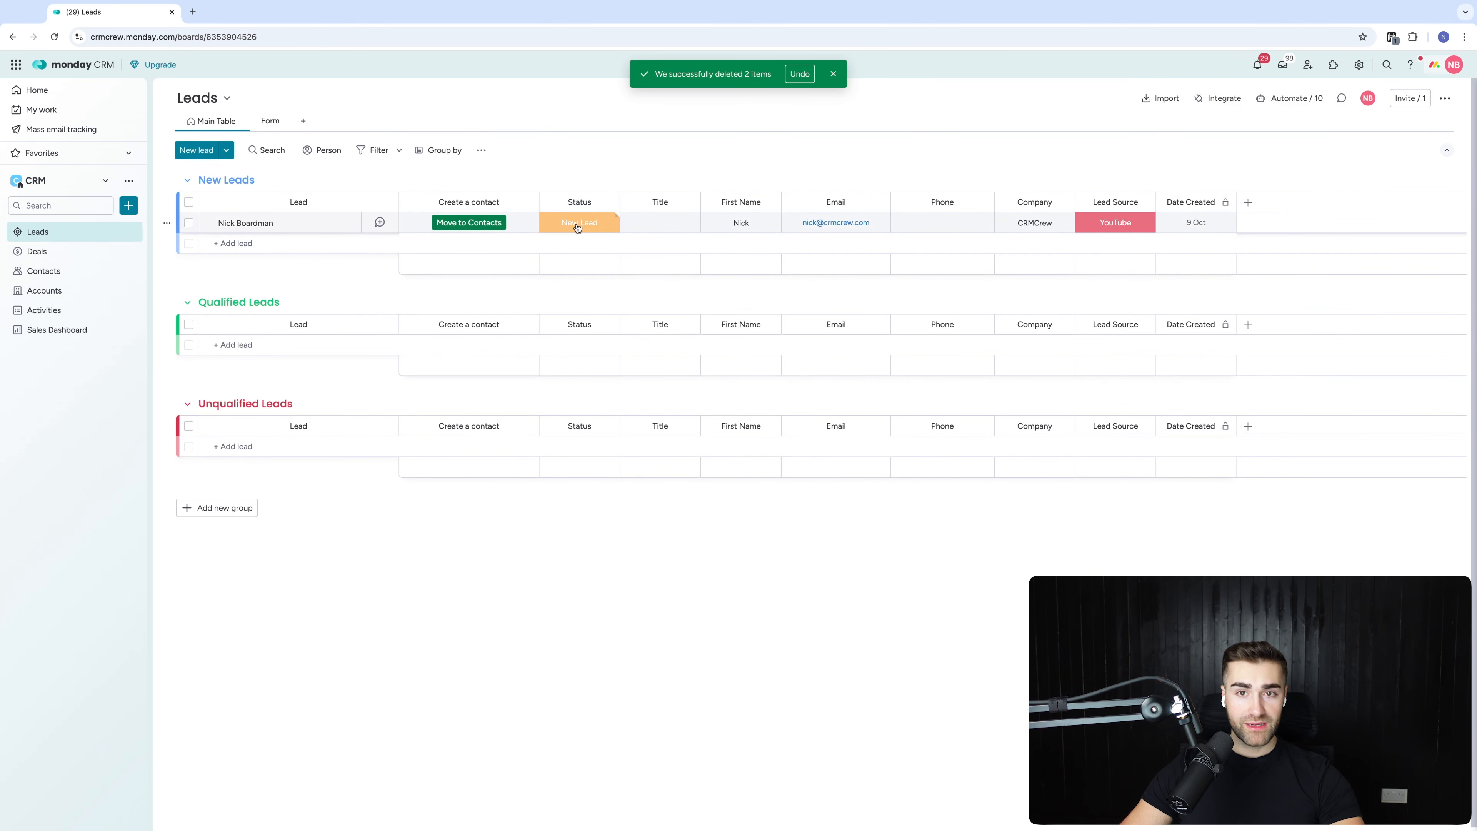
- Set the new lead's title to Director and enter a phone number for it
{"action": "left_click", "coordinate": [673, 223]}
{"action": "type", "text": "Direct"}
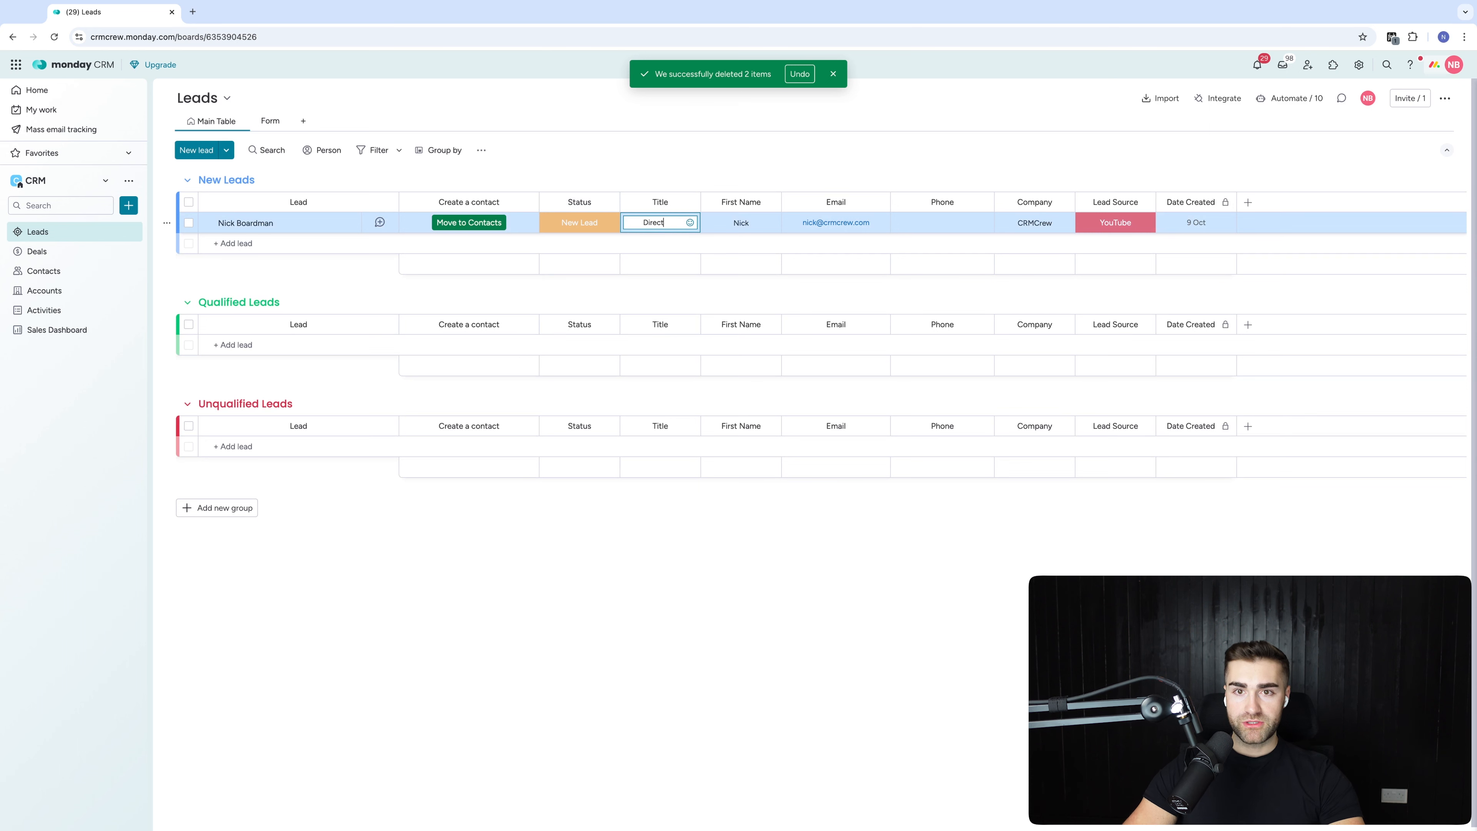
{"action": "type", "text": "or"}
{"action": "key", "text": "Return"}
{"action": "left_click", "coordinate": [926, 216]}
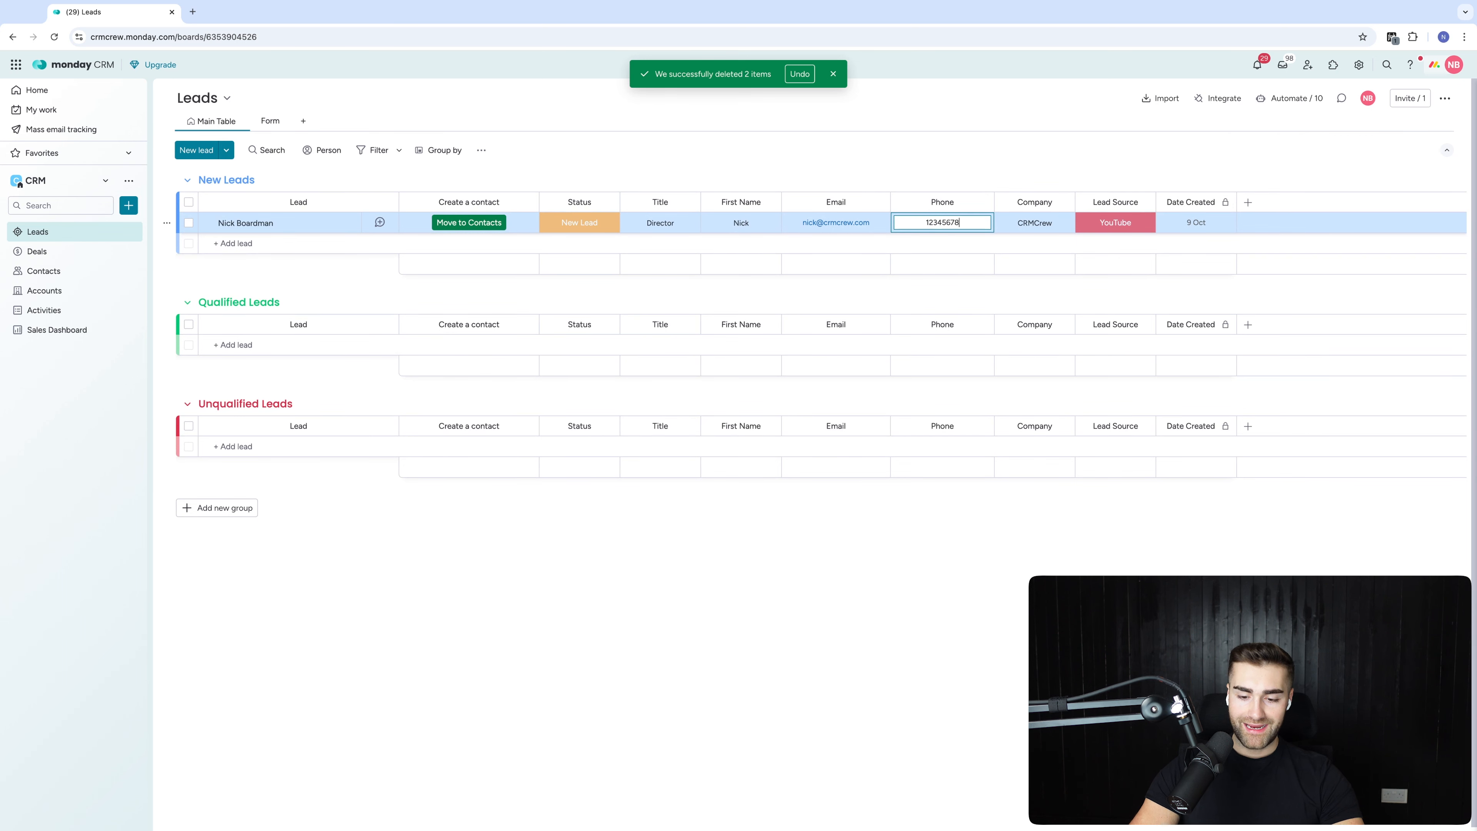
{"action": "key", "text": "Return"}
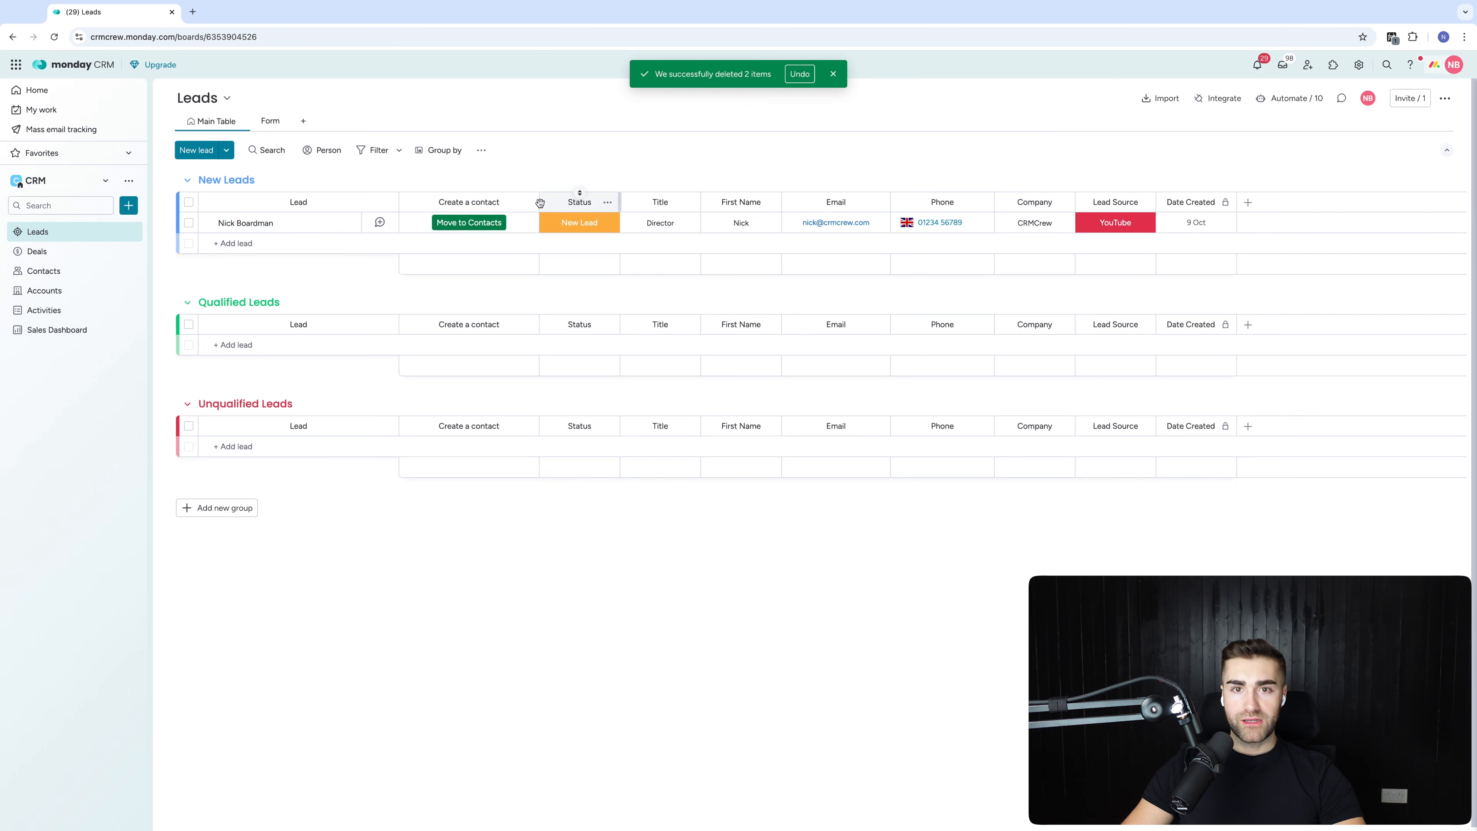
- Change the lead's status to Qualified and dismiss the deletion notice
{"action": "left_click", "coordinate": [592, 227]}
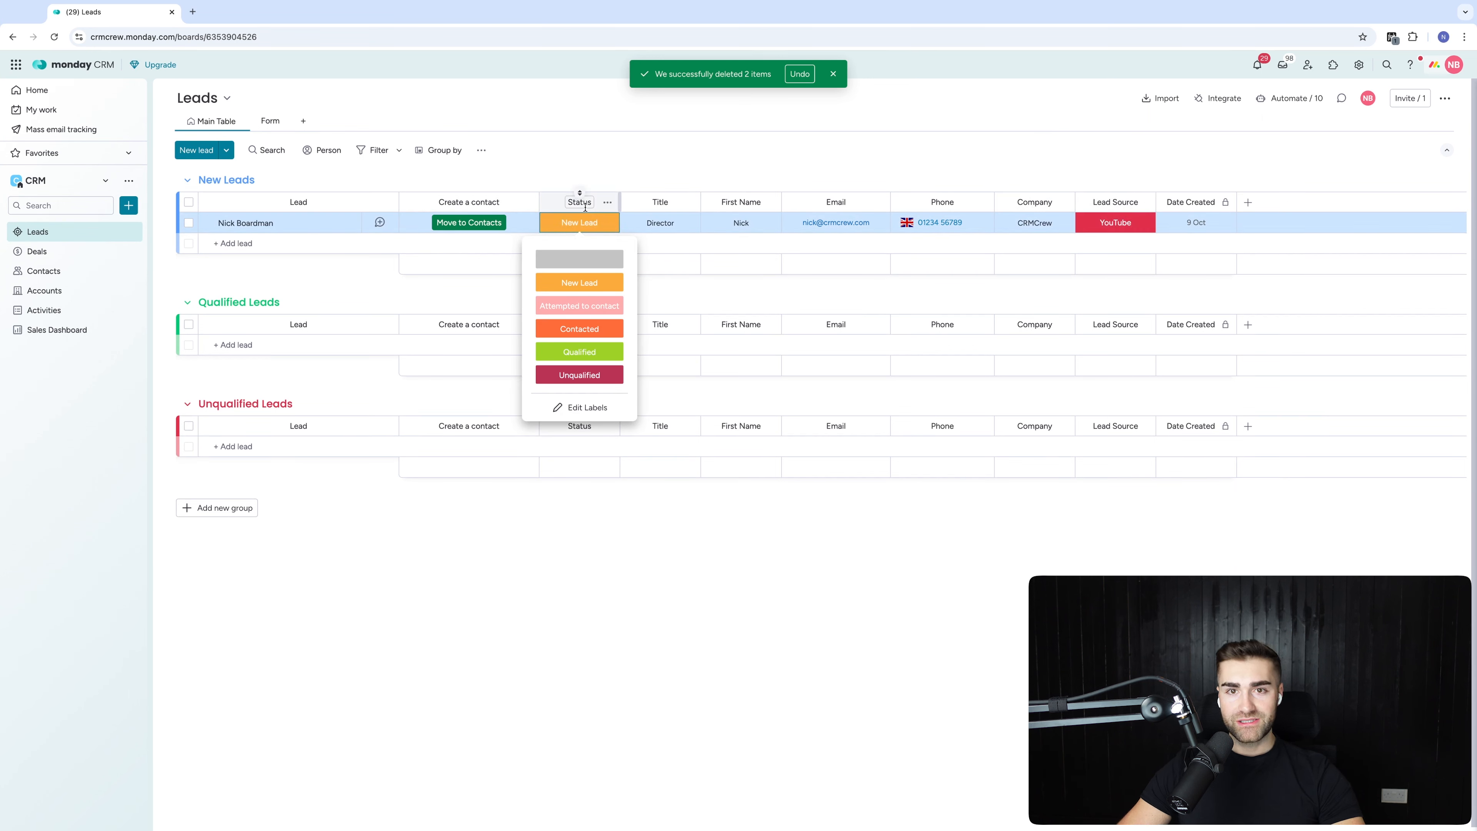
{"action": "left_click", "coordinate": [585, 351]}
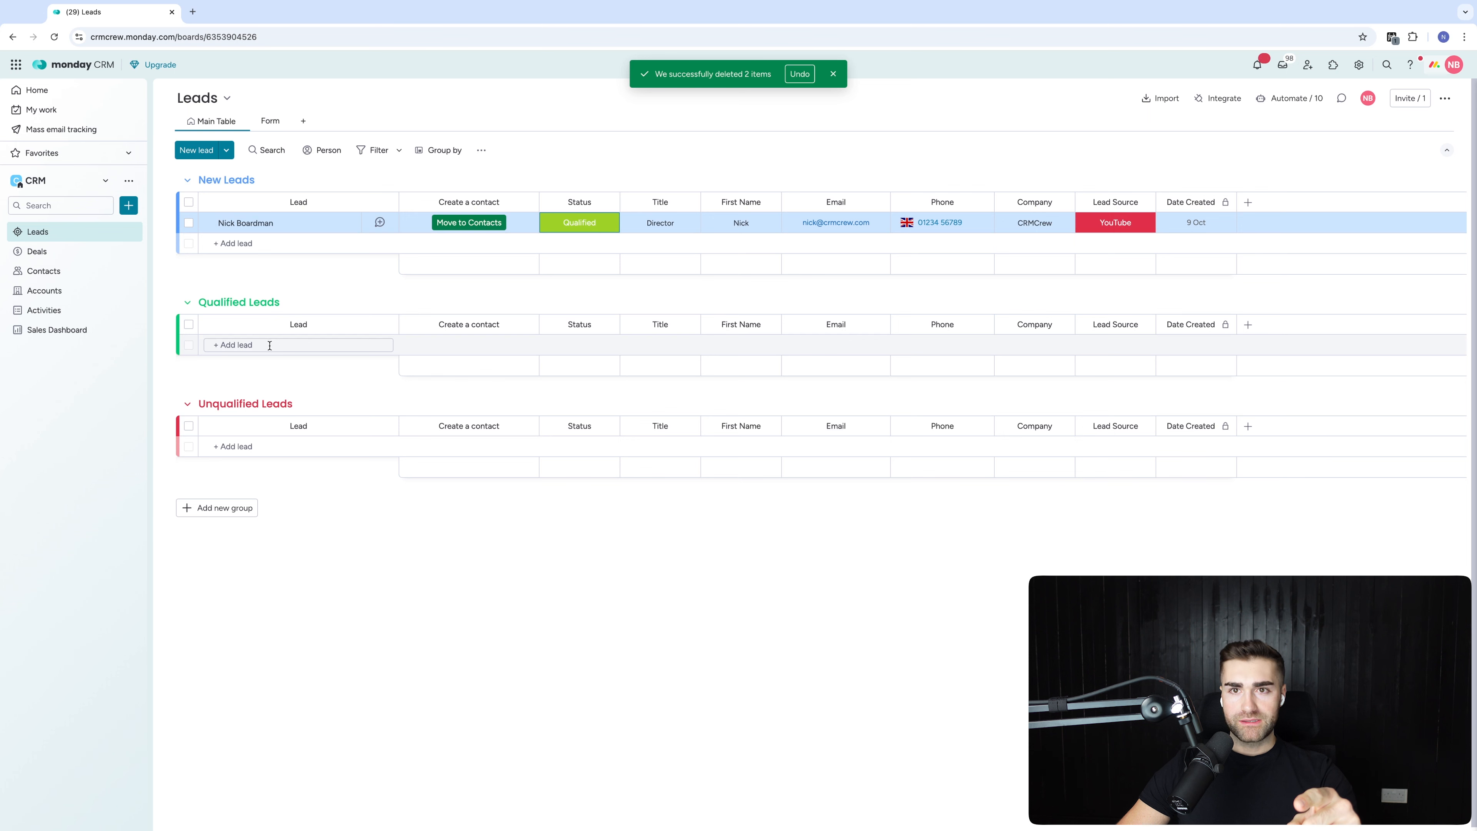
{"action": "left_click", "coordinate": [832, 74]}
- Review the Leads board's active automations and reload the board
{"action": "left_click", "coordinate": [1261, 104]}
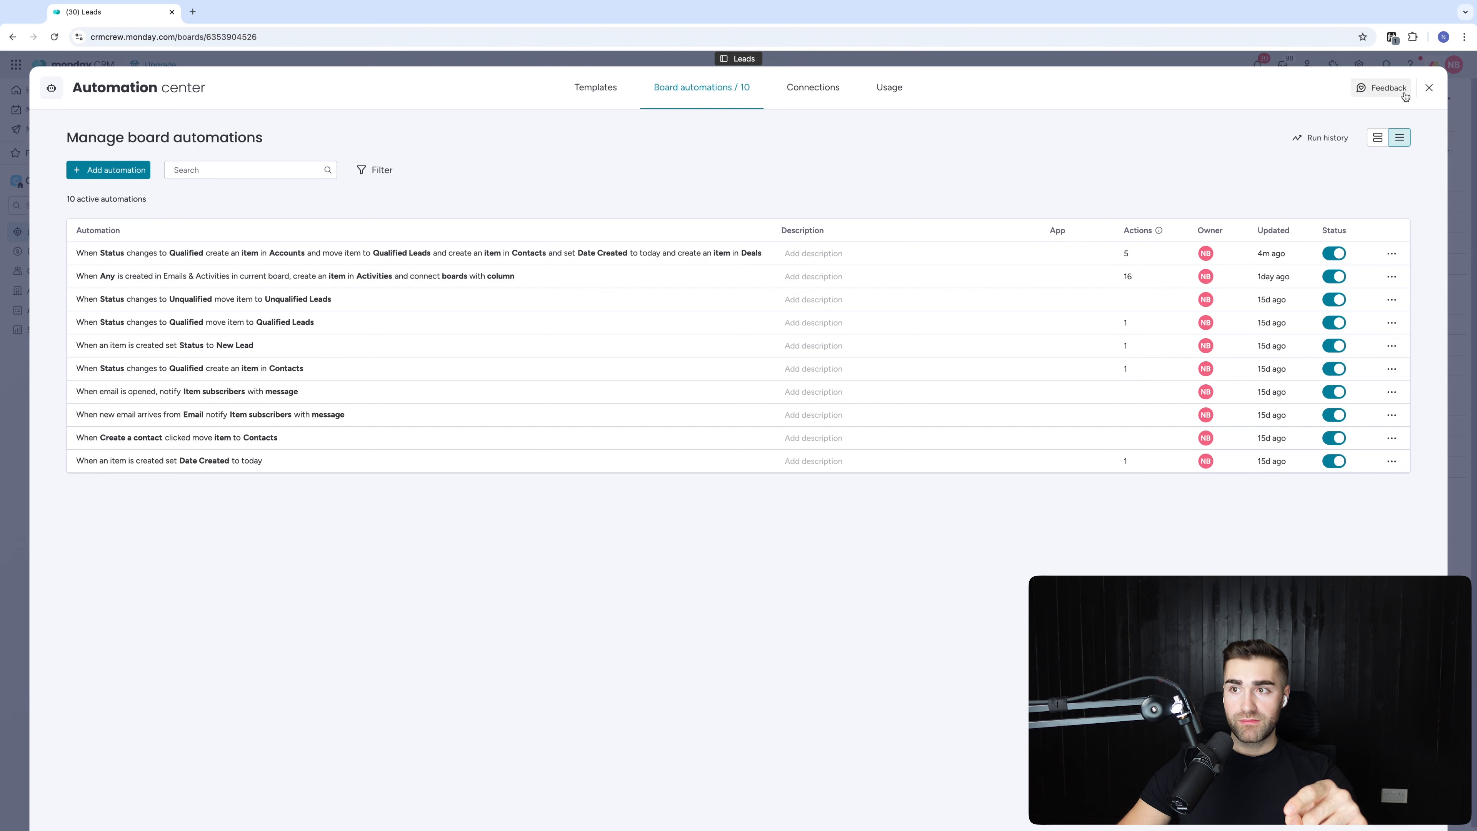
{"action": "left_click", "coordinate": [1427, 90]}
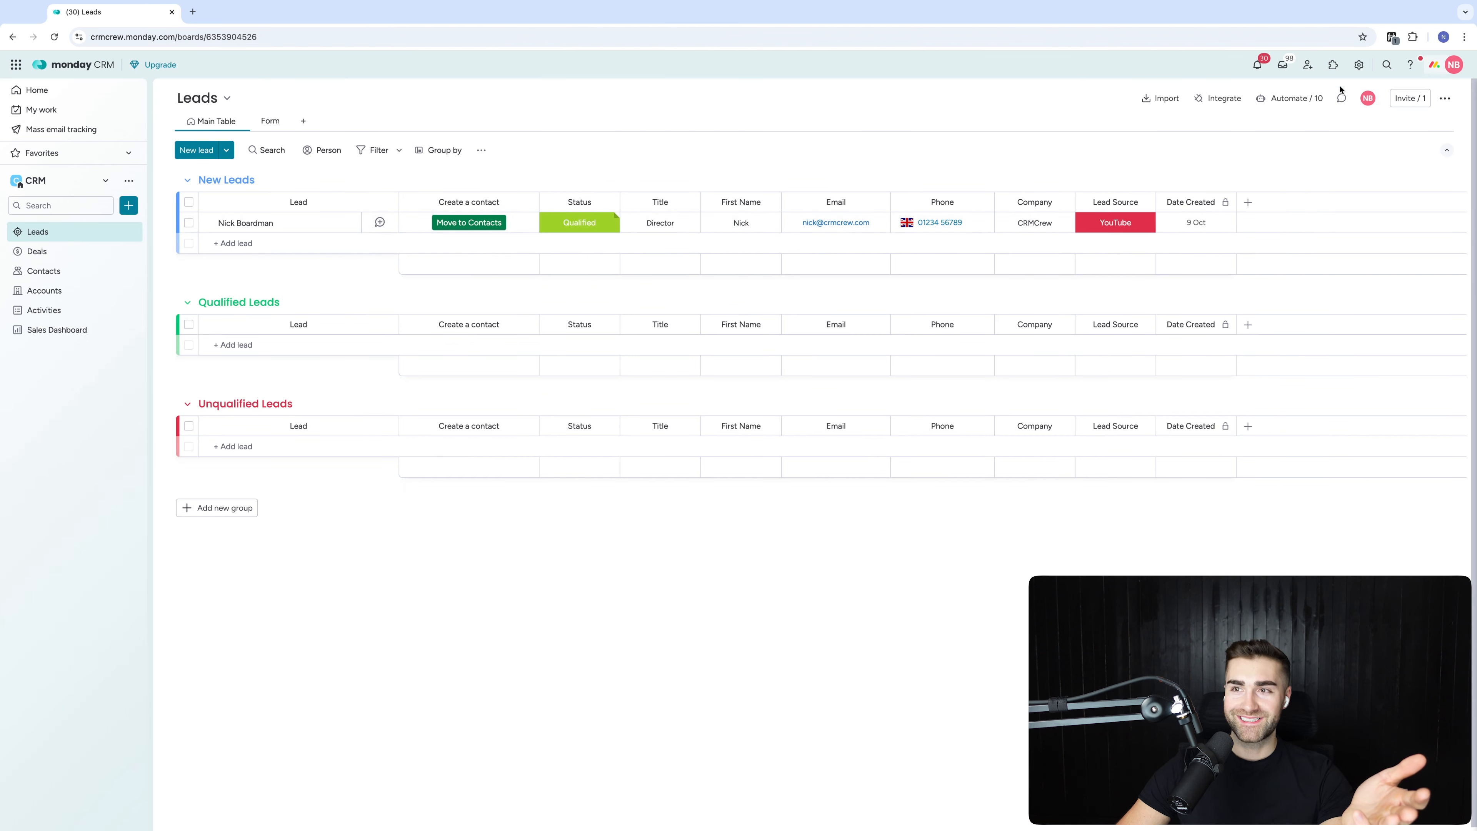
{"action": "left_click", "coordinate": [1309, 98]}
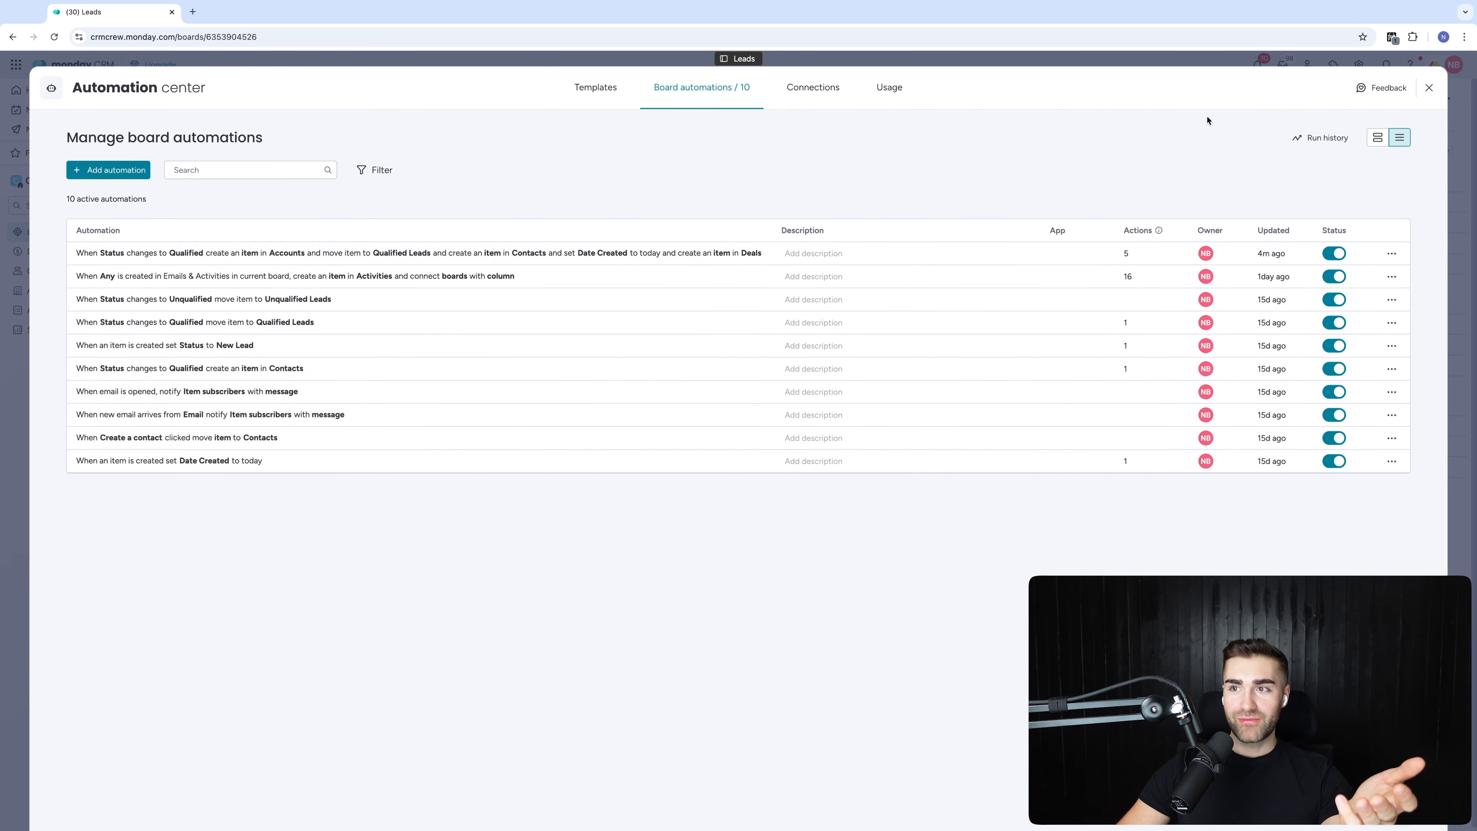
{"action": "left_click", "coordinate": [1429, 87]}
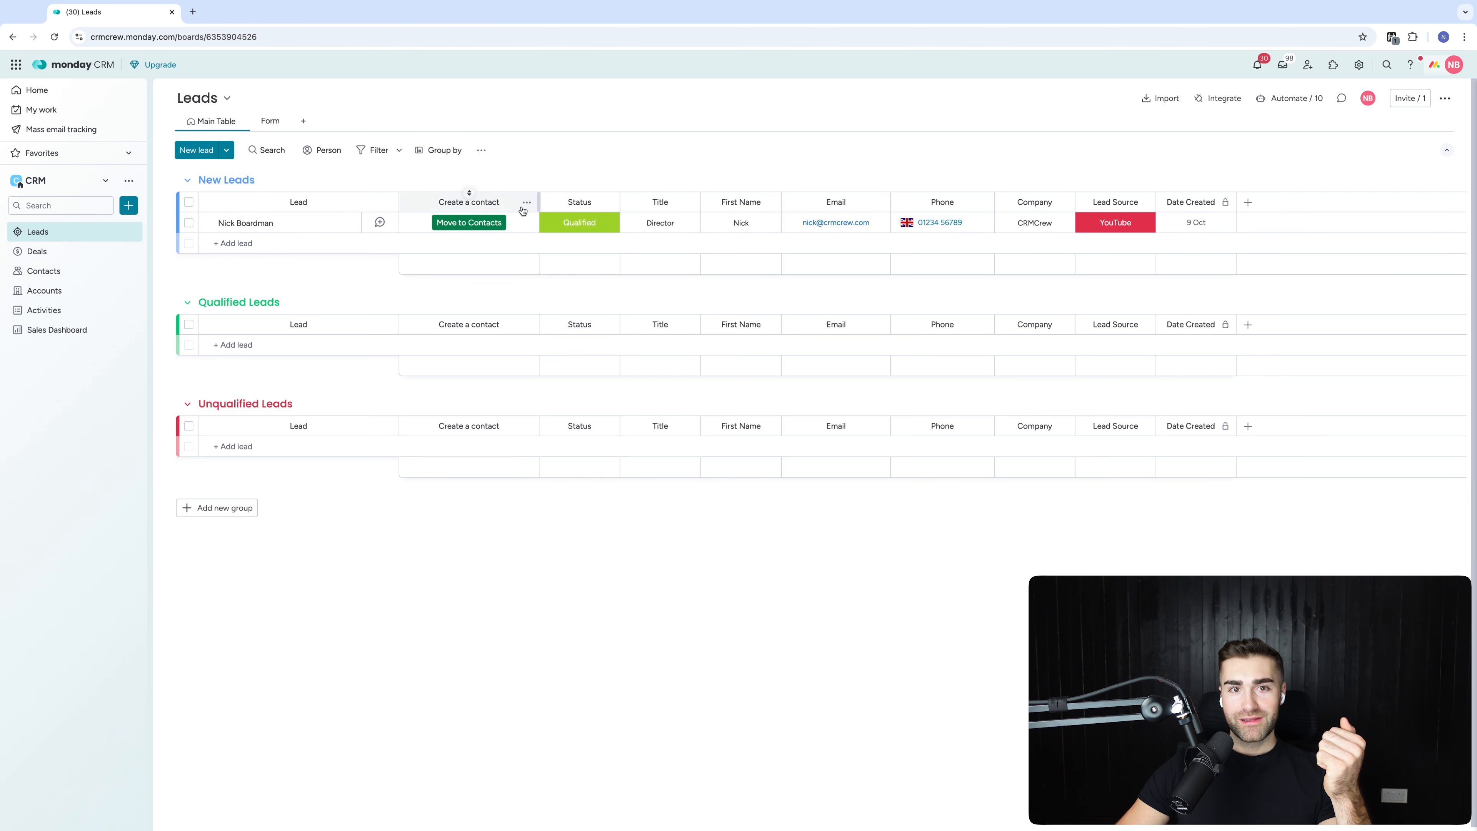
{"action": "key", "text": "ctrl+r"}
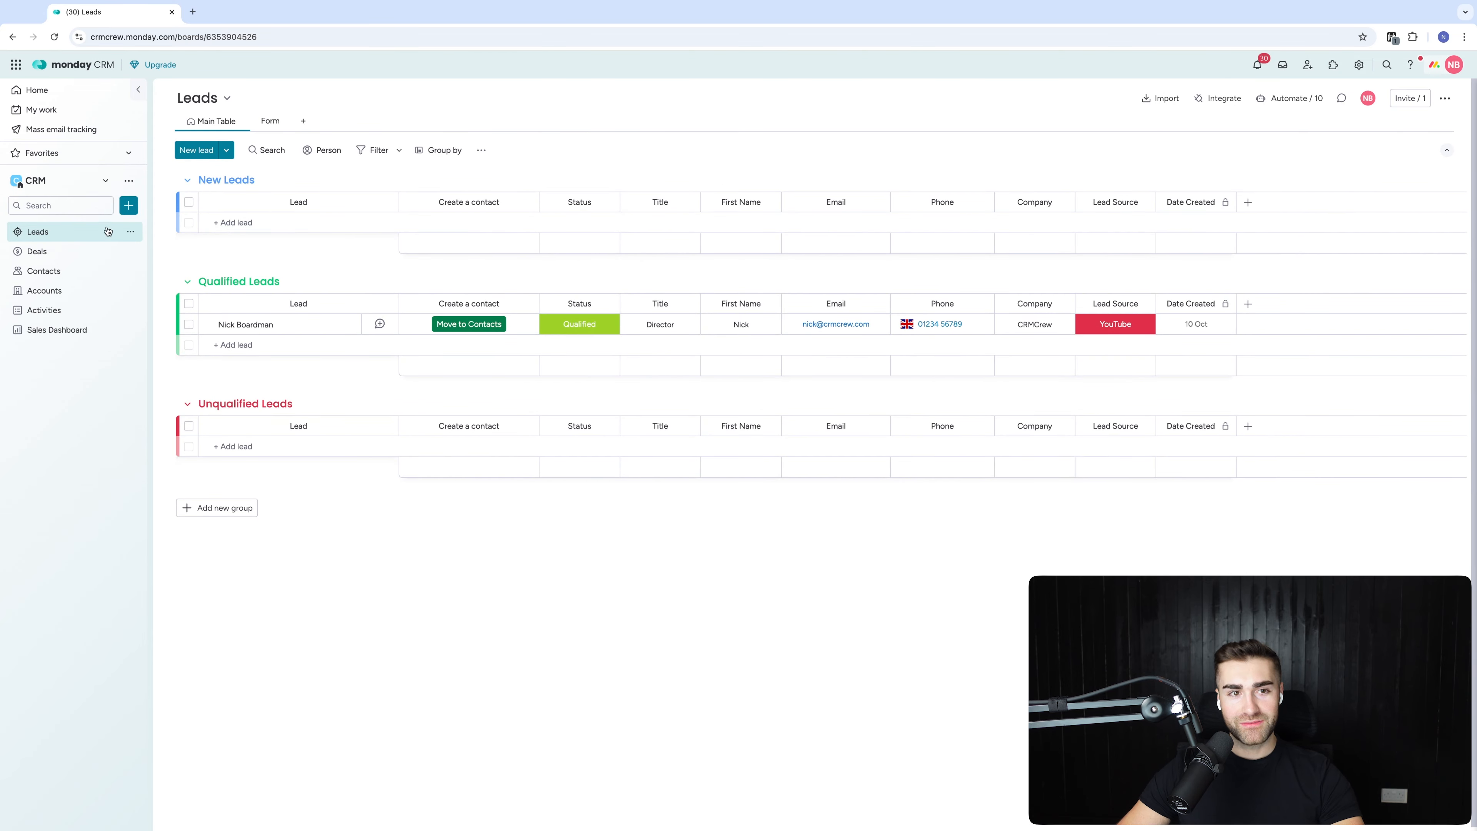
- Check the Accounts, Contacts and Deals boards for the new records, their connections and UUID values
{"action": "left_click", "coordinate": [40, 294]}
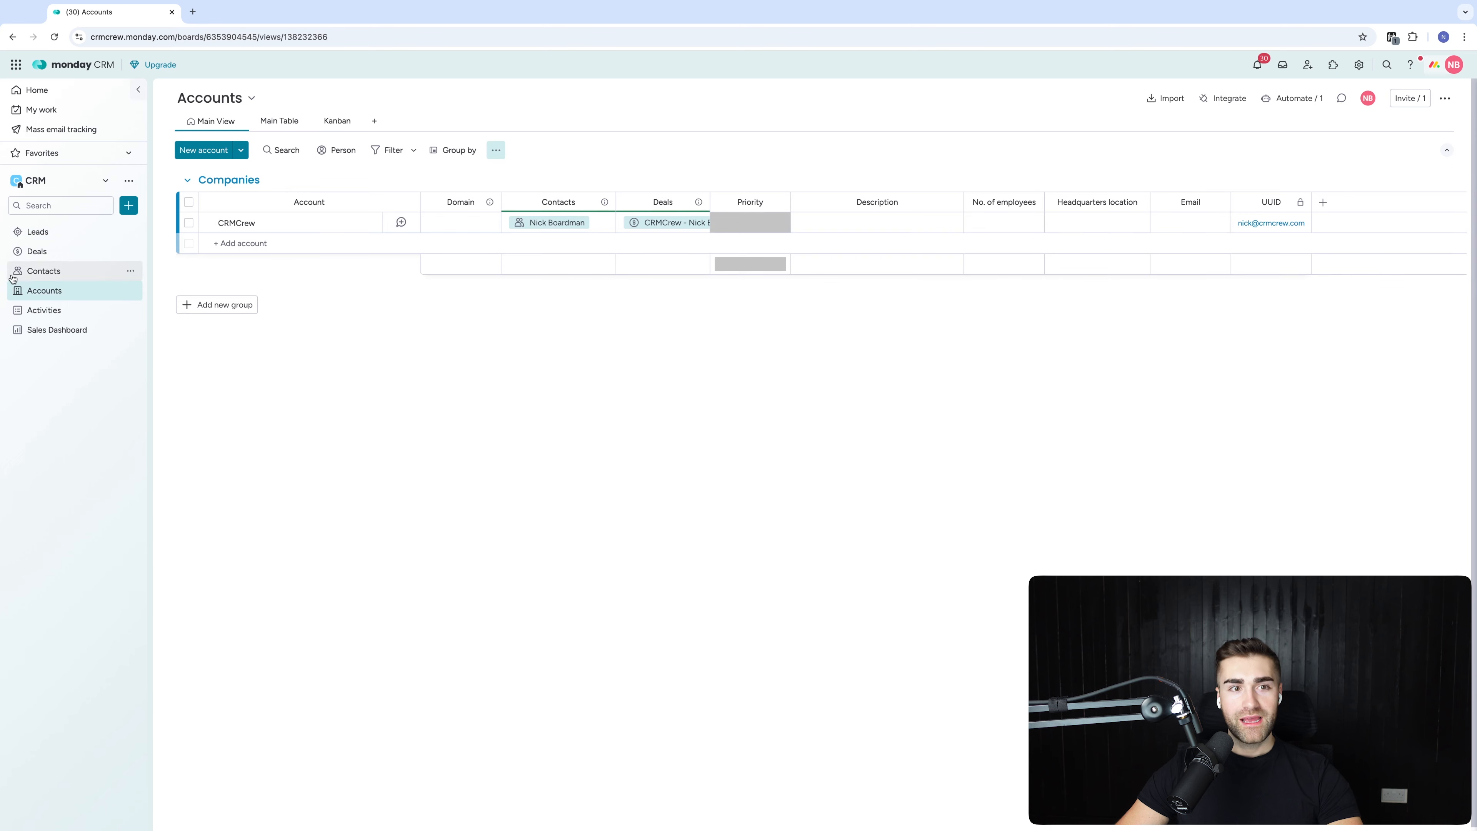
{"action": "left_click", "coordinate": [31, 274]}
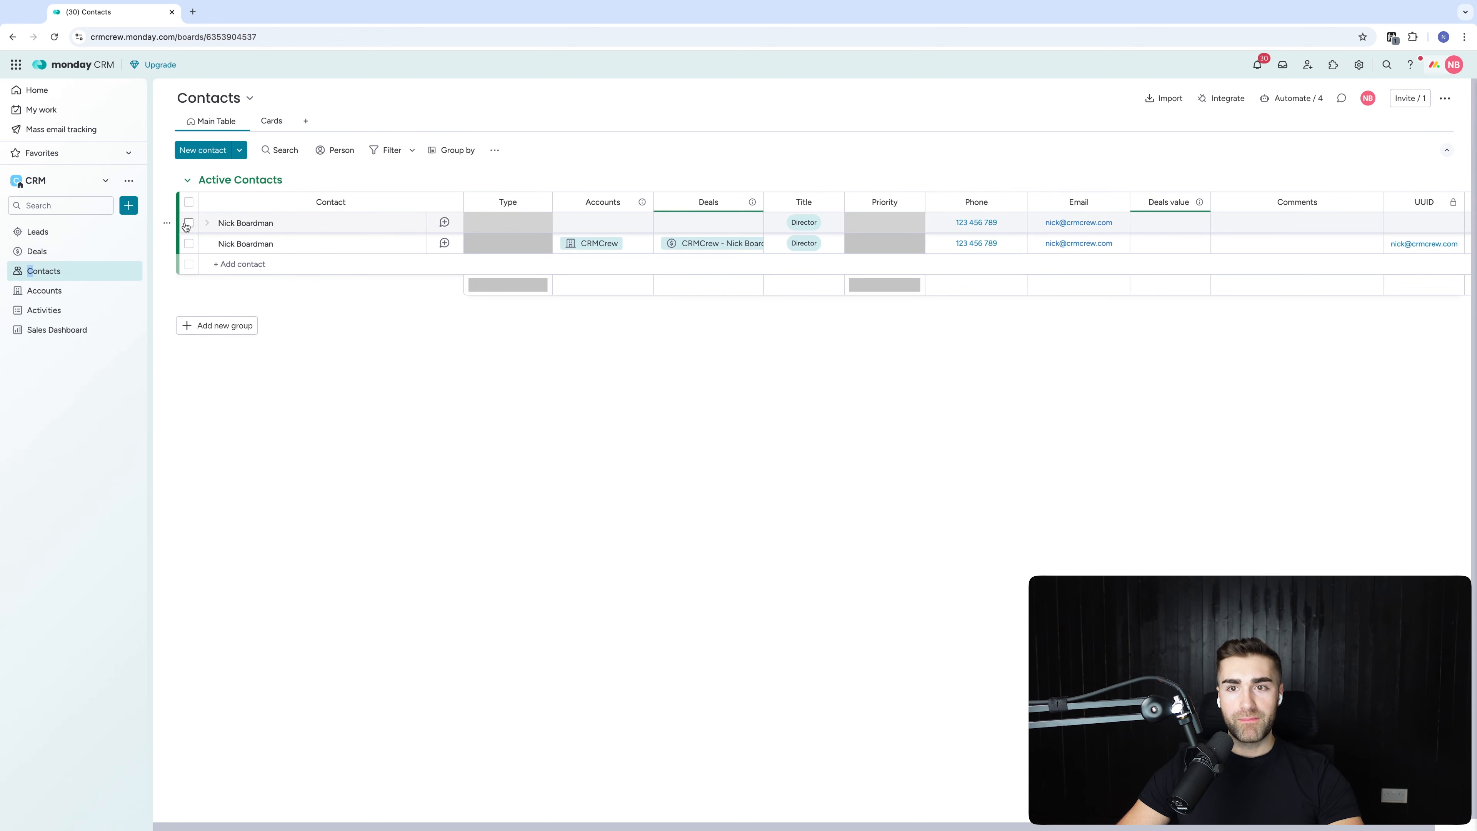
{"action": "left_click", "coordinate": [51, 253]}
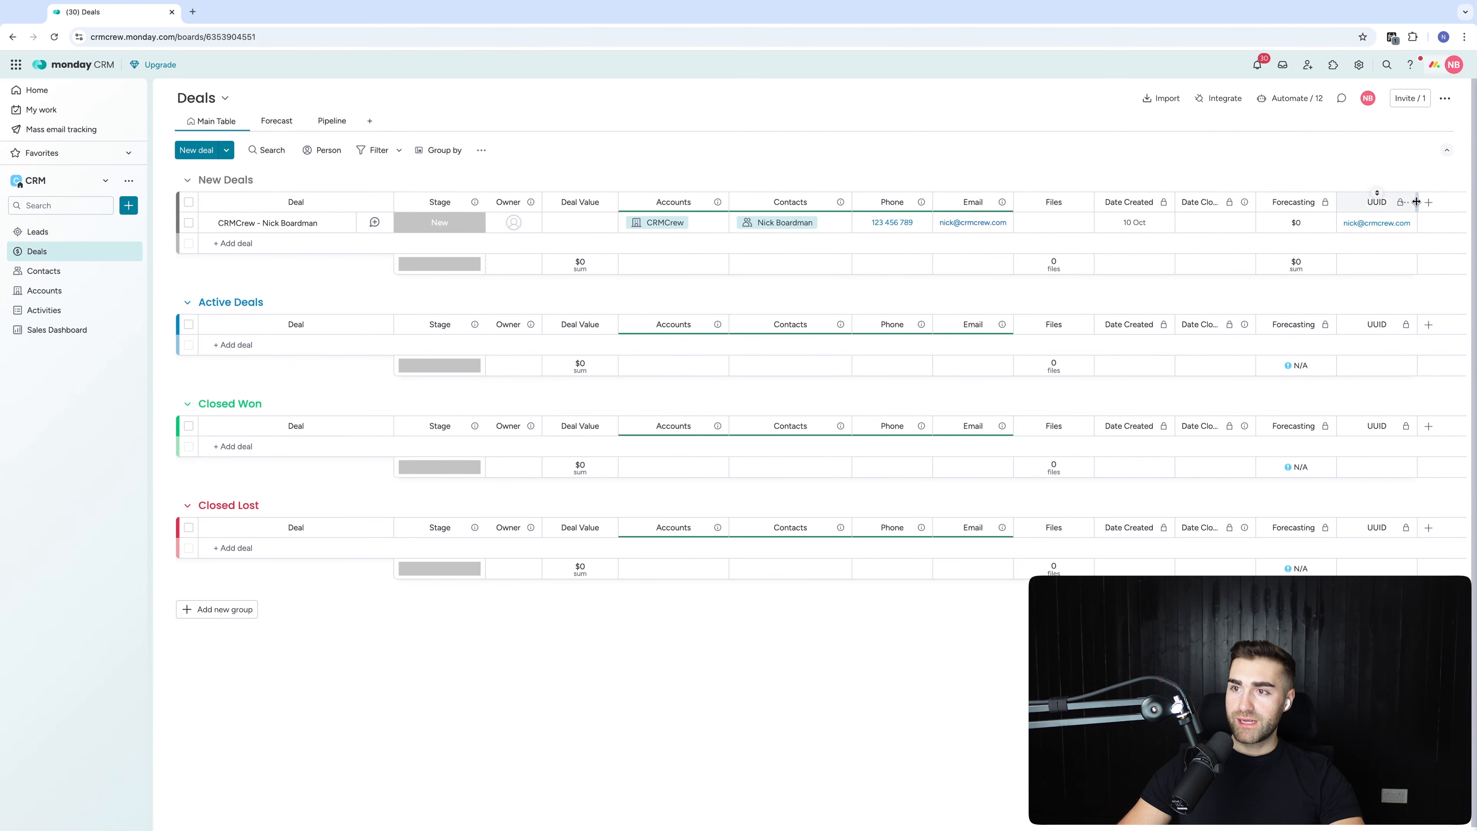
- Narrow the UUID column to its minimum width on the Deals, Contacts and Accounts boards
{"action": "left_click_drag", "start_coordinate": [1416, 202], "coordinate": [1422, 201]}
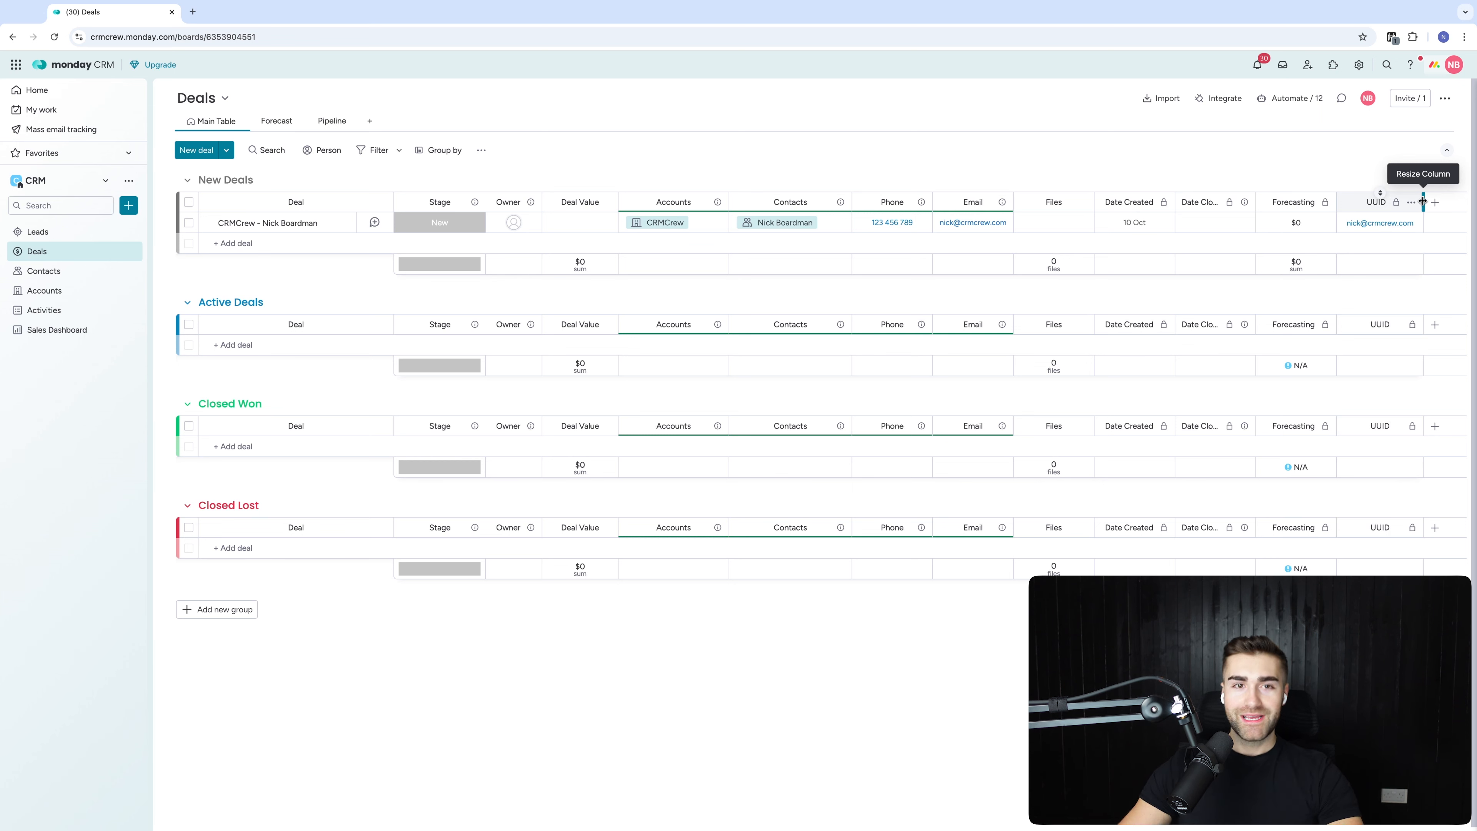
{"action": "left_click_drag", "start_coordinate": [1423, 200], "coordinate": [1422, 200]}
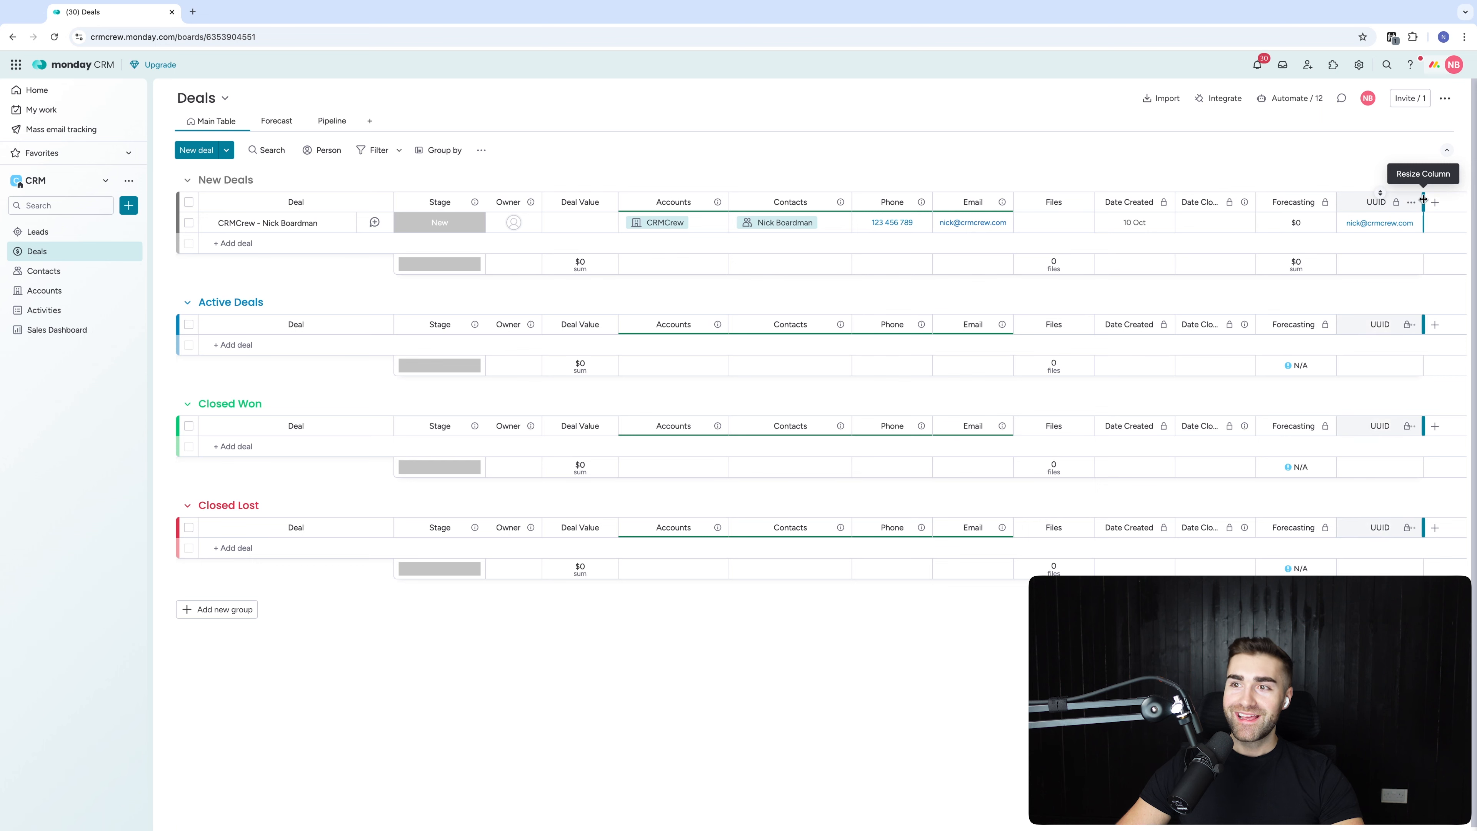
{"action": "left_click", "coordinate": [58, 271]}
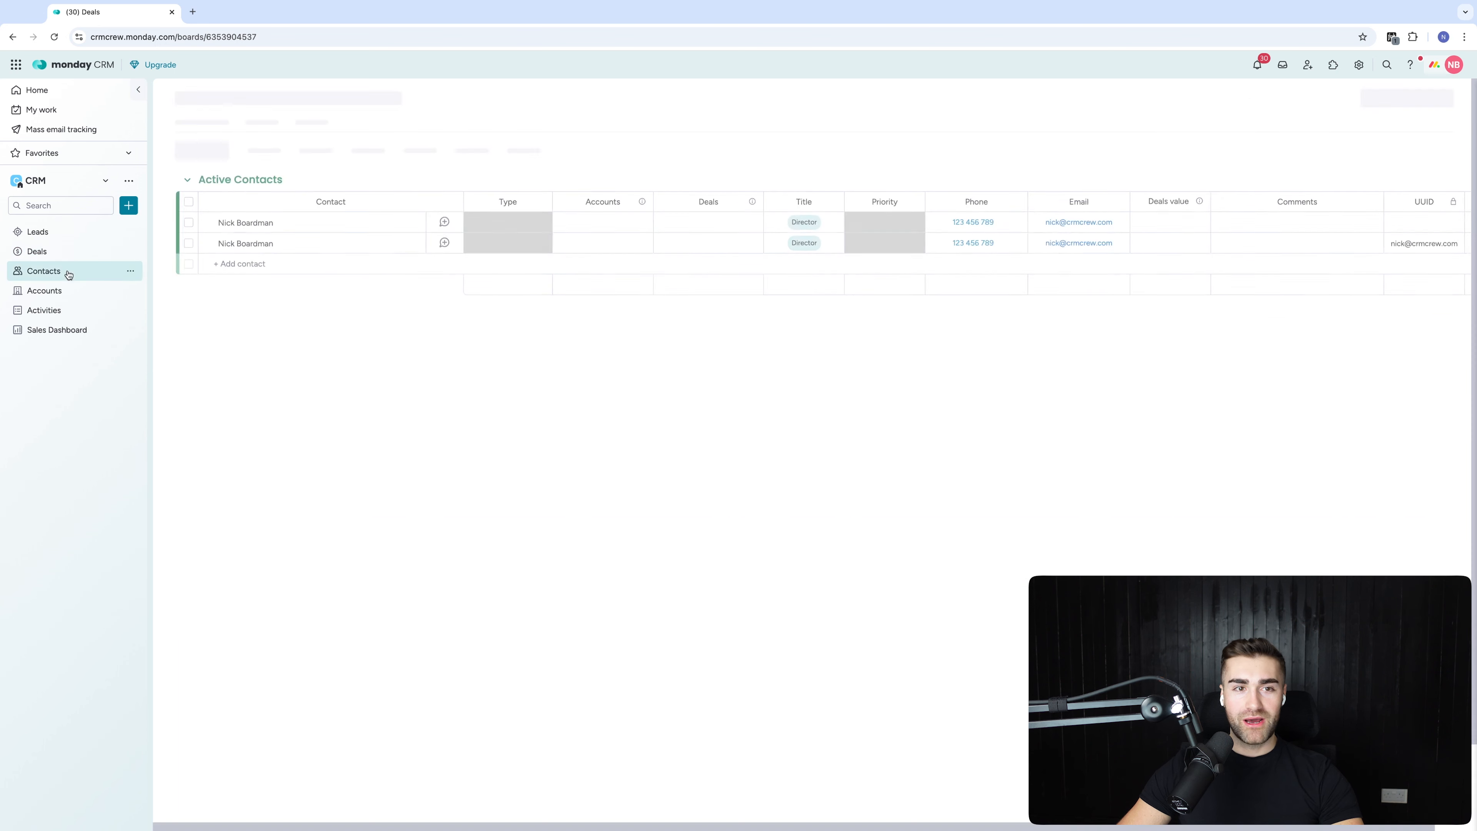
{"action": "left_click_drag", "start_coordinate": [1464, 202], "coordinate": [1366, 206]}
{"action": "left_click", "coordinate": [70, 292]}
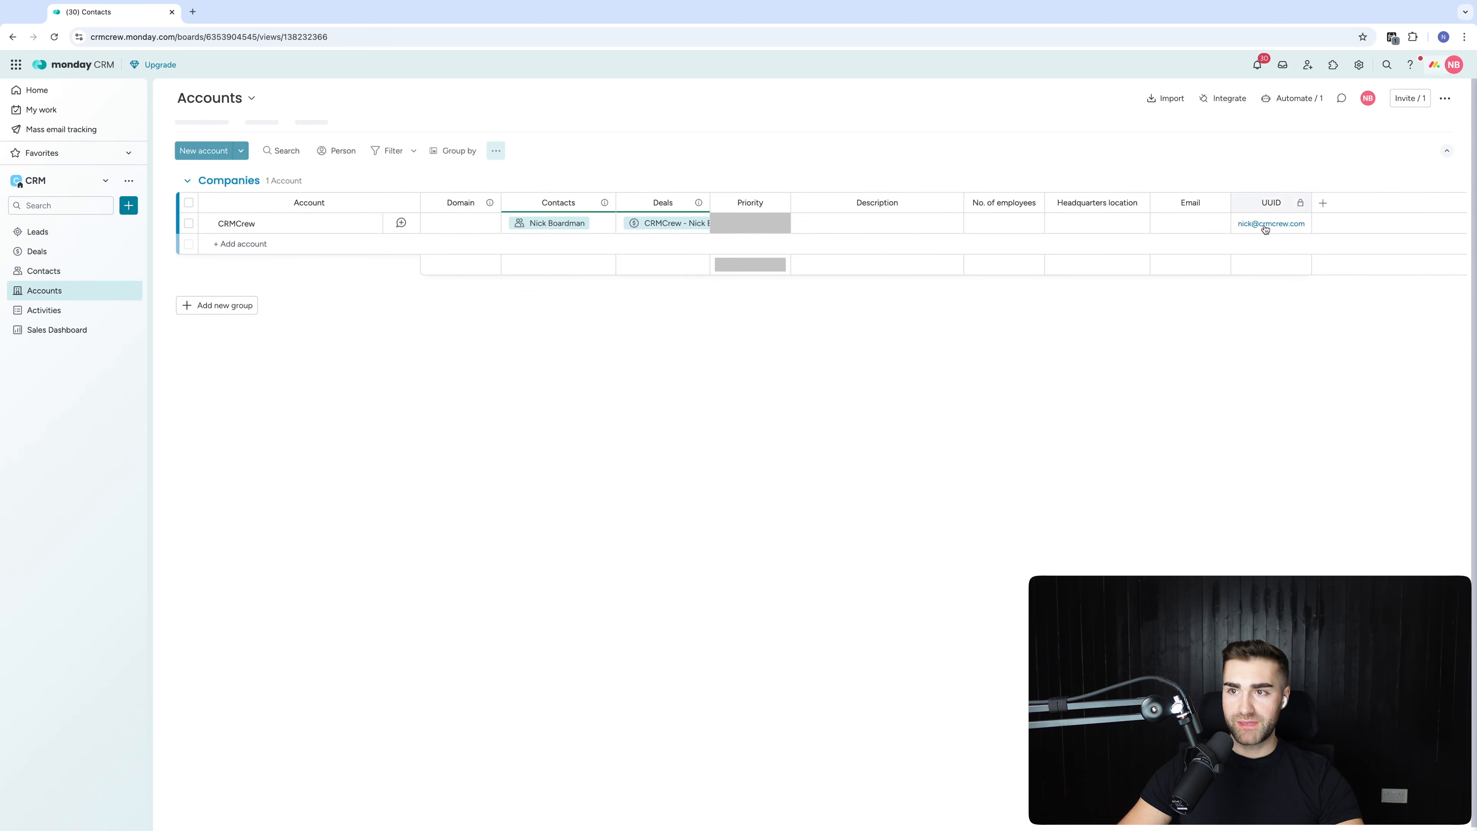
{"action": "left_click_drag", "start_coordinate": [1316, 202], "coordinate": [1154, 197]}
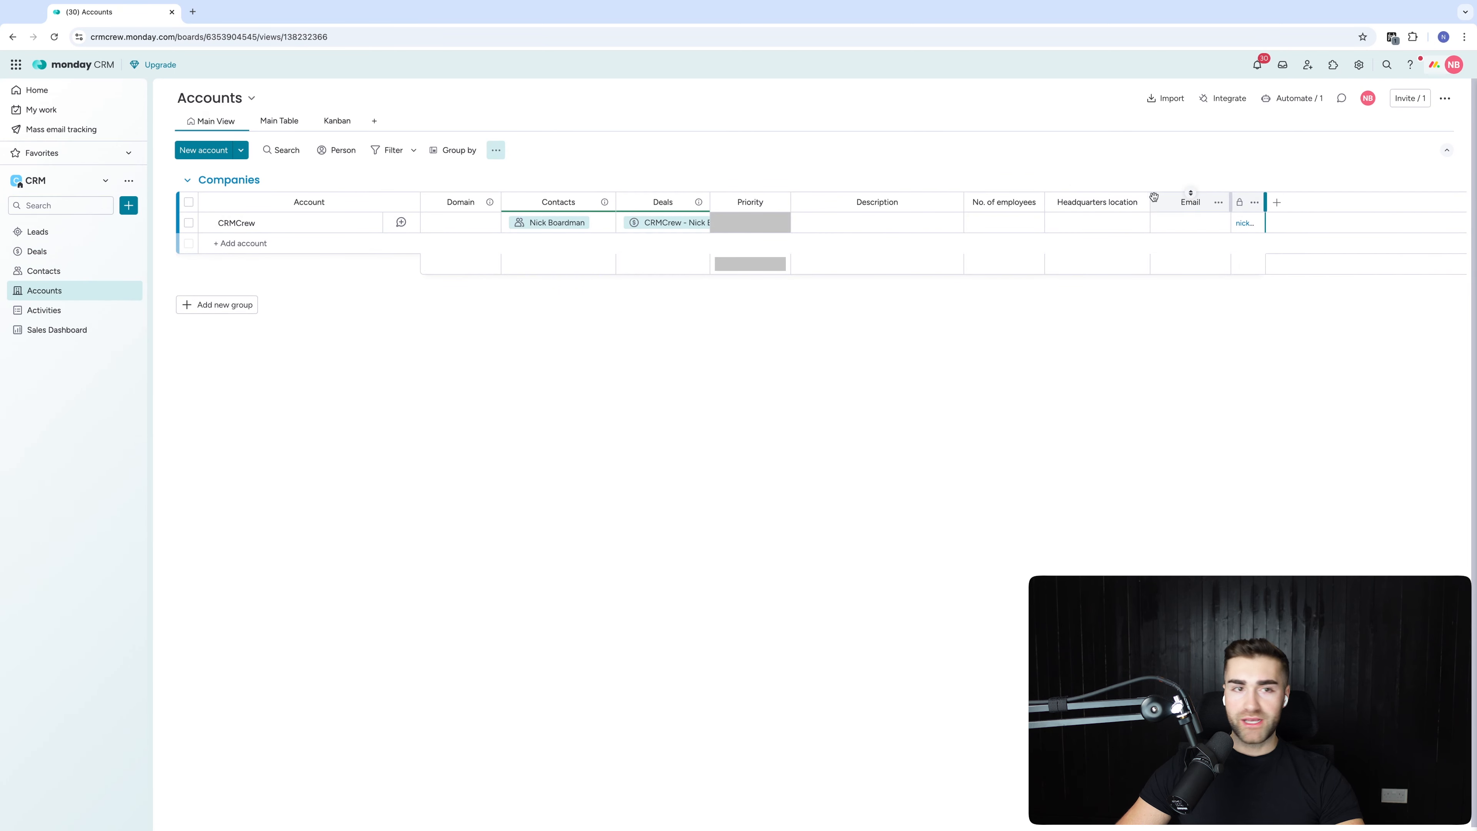
- Permanently delete the Leads board automation that creates an item in Contacts when Status changes to Qualified, and dismiss the notice
{"action": "left_click", "coordinate": [44, 271]}
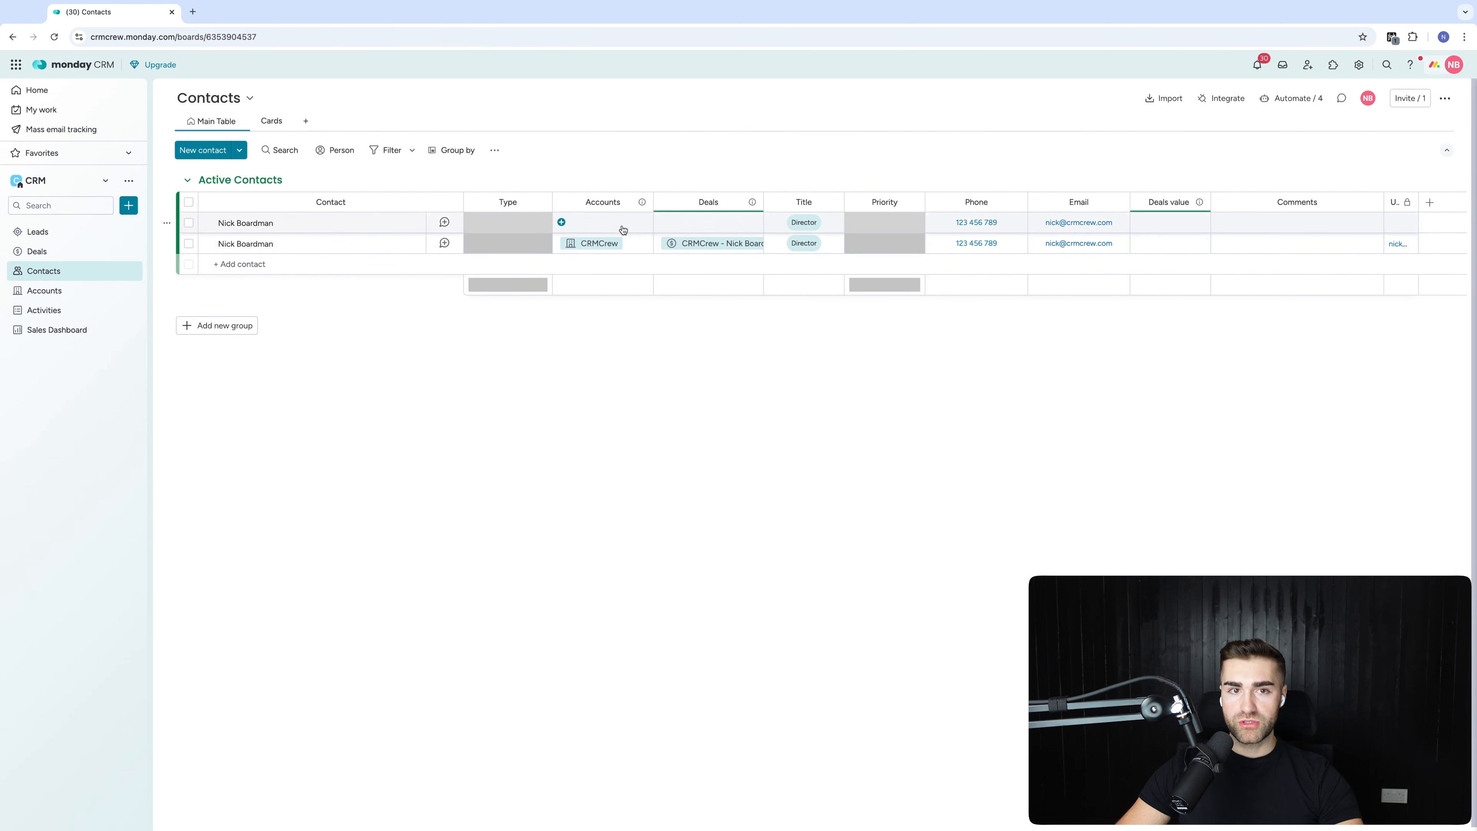
{"action": "left_click", "coordinate": [42, 232]}
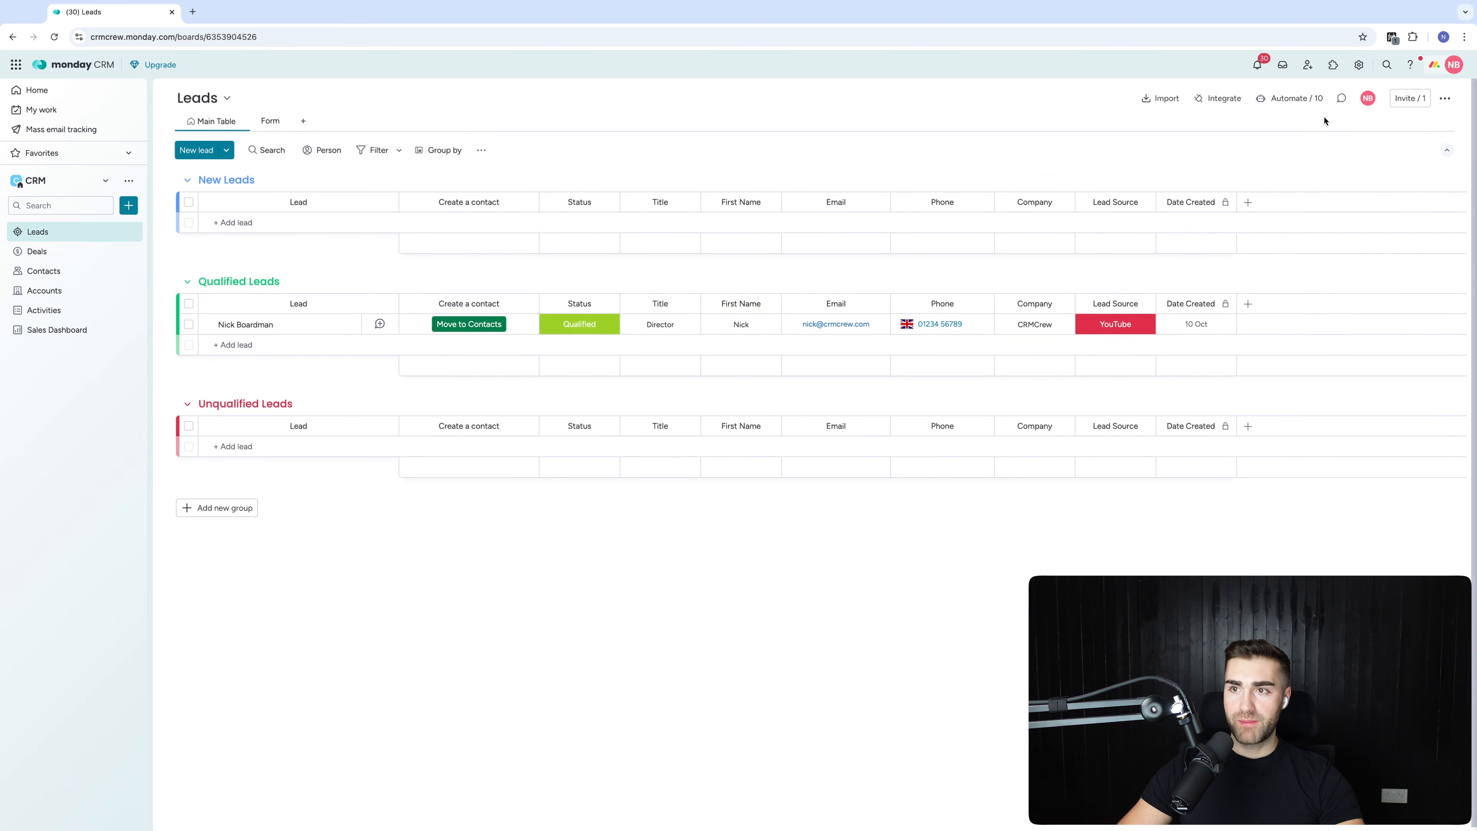
{"action": "left_click", "coordinate": [1286, 98]}
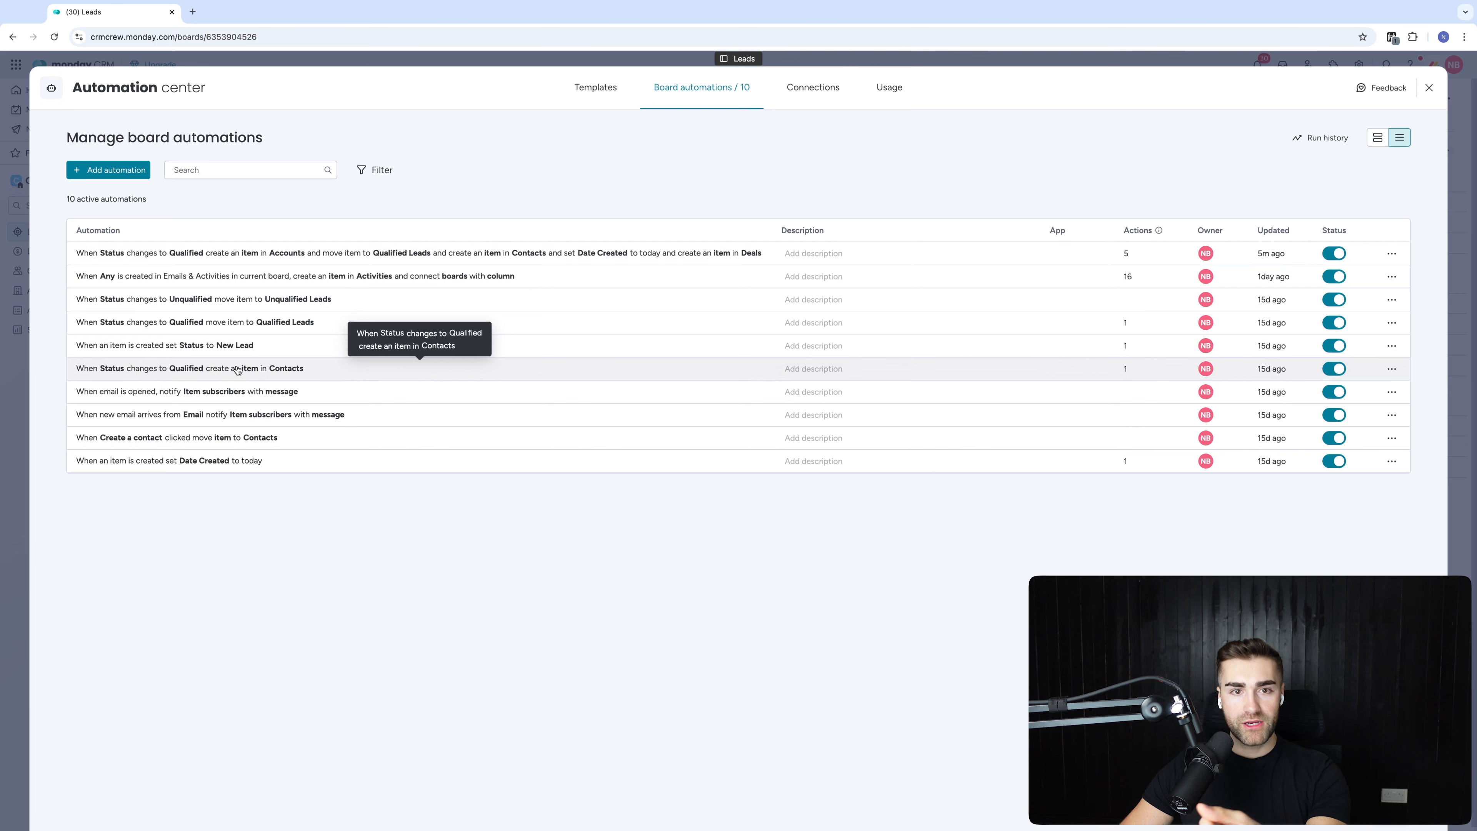
{"action": "left_click", "coordinate": [1391, 369]}
{"action": "left_click", "coordinate": [1301, 470]}
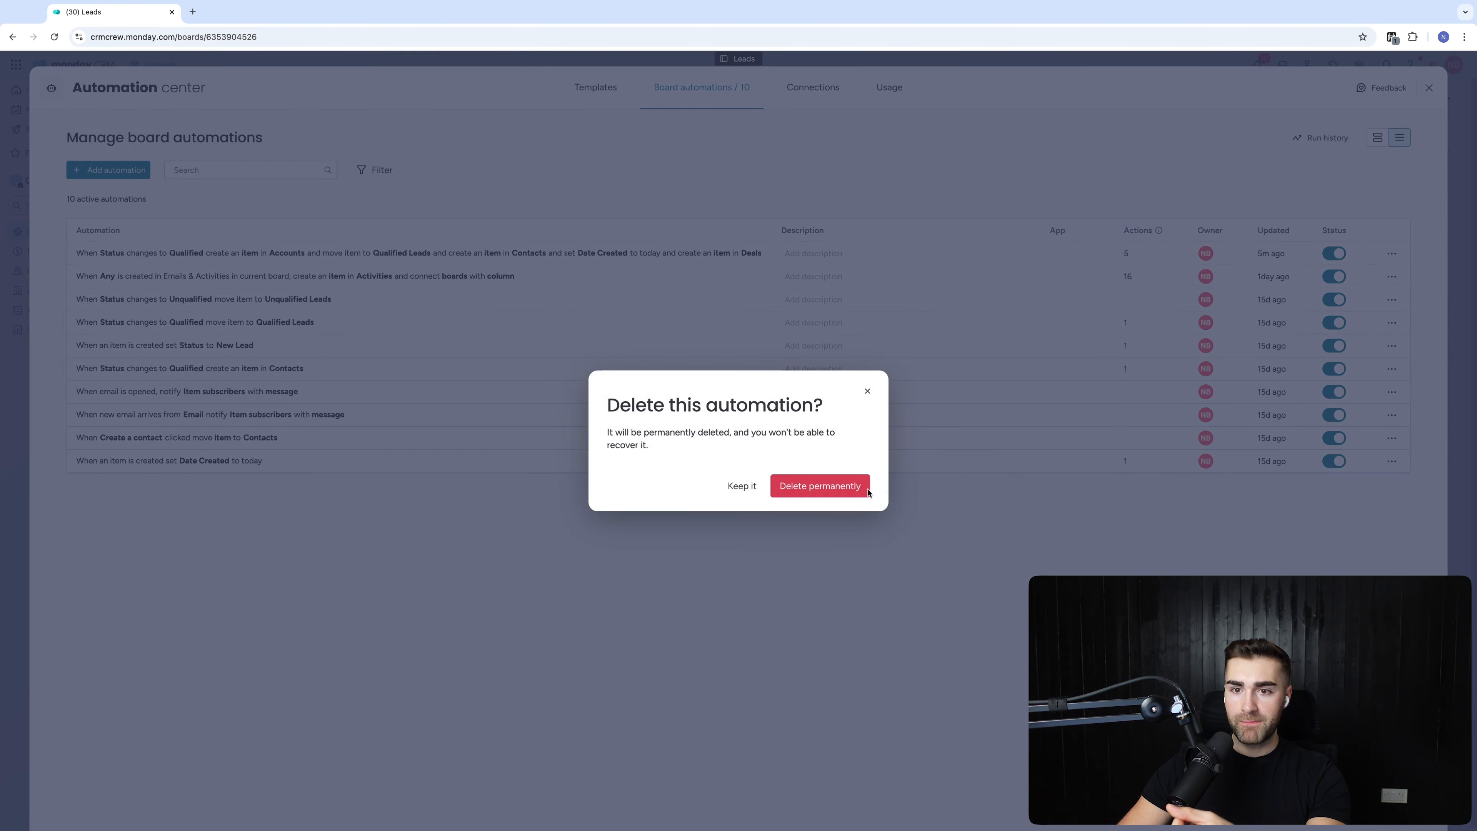
{"action": "left_click", "coordinate": [822, 488]}
{"action": "left_click", "coordinate": [1429, 87]}
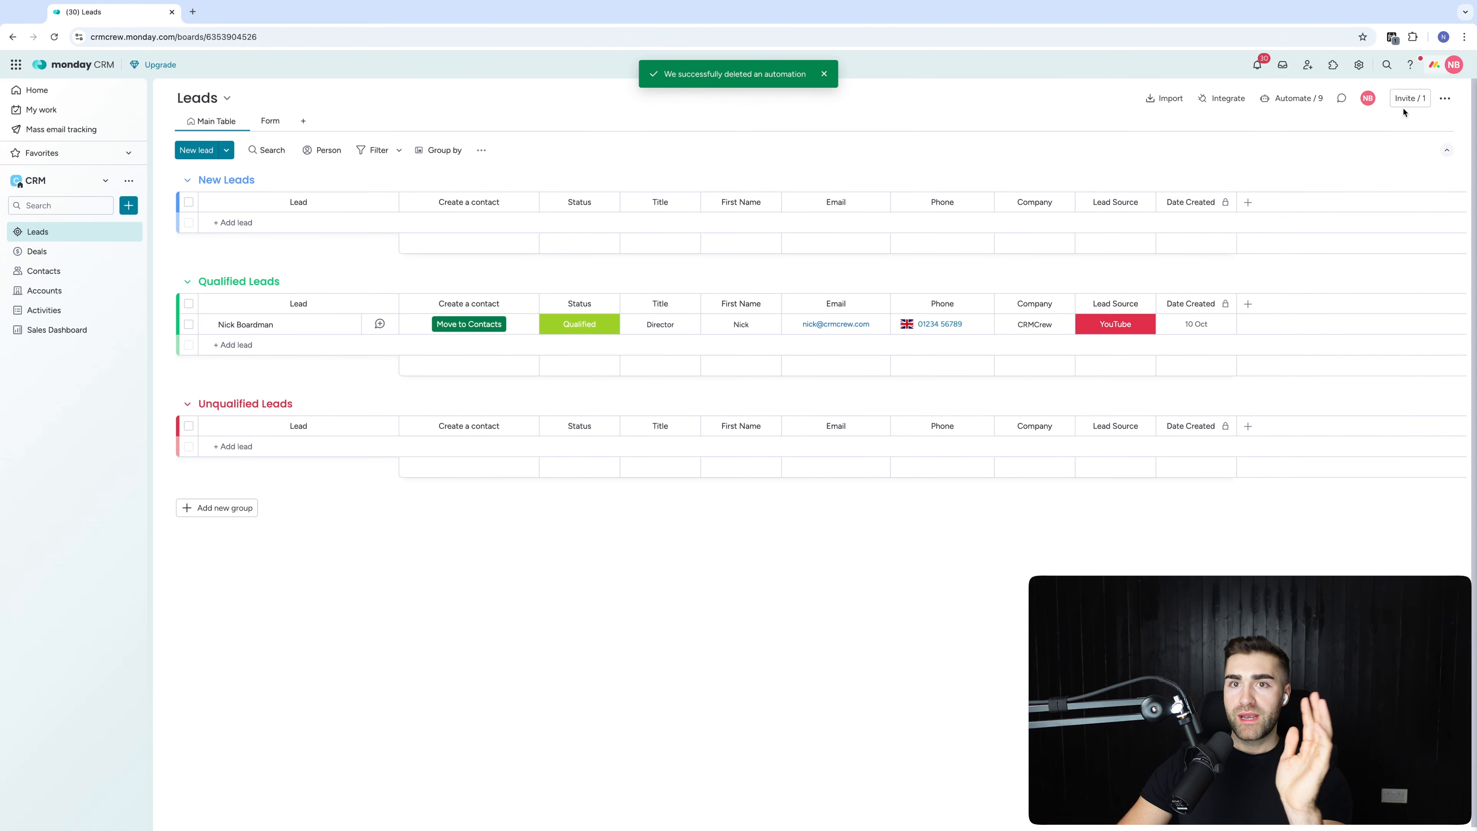
{"action": "left_click", "coordinate": [823, 75]}
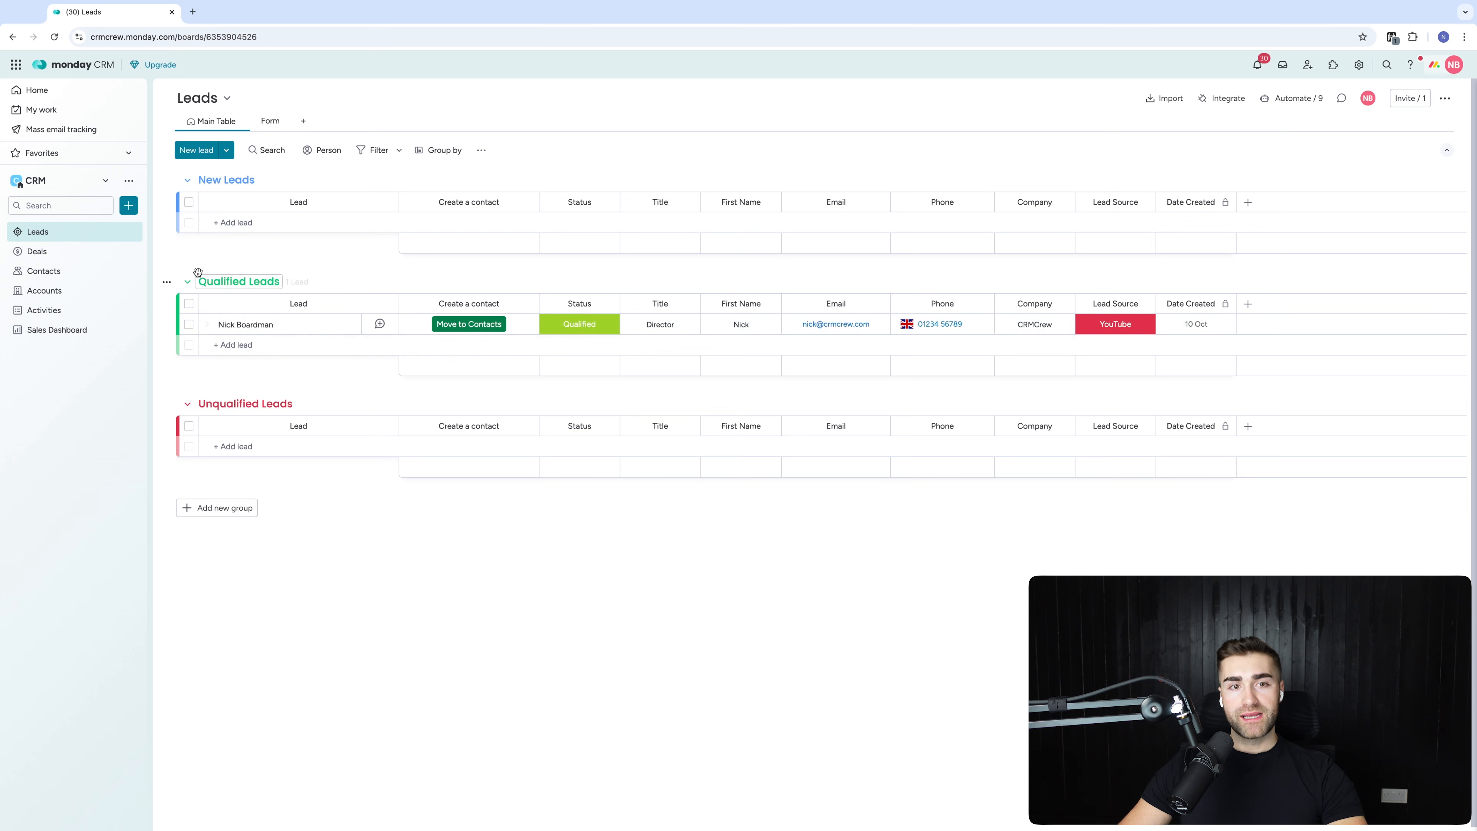
- Check which boards the qualified lead can be moved to, then leave it in place and deselect it
{"action": "left_click", "coordinate": [189, 325]}
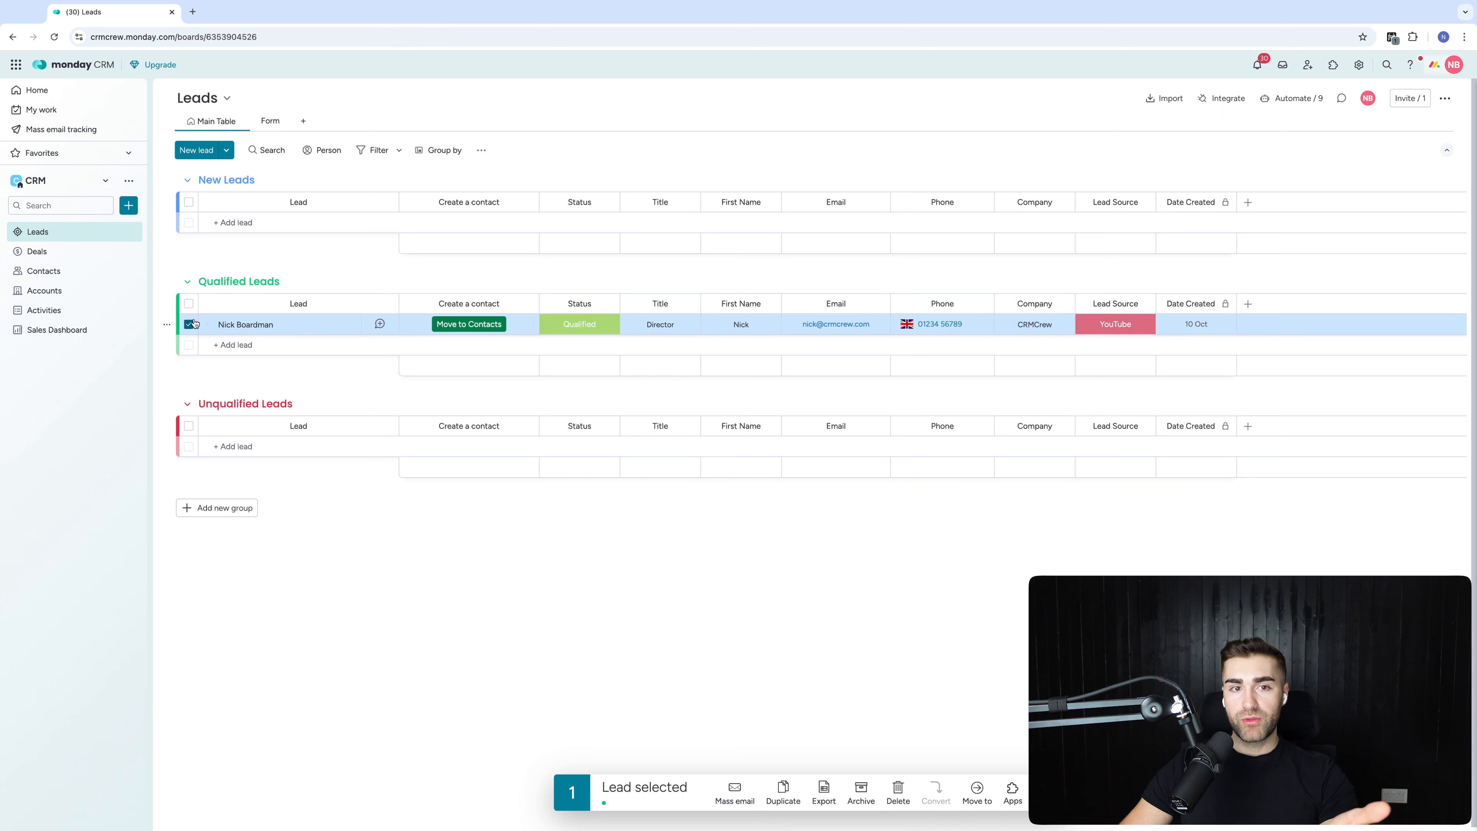
{"action": "left_click", "coordinate": [976, 787]}
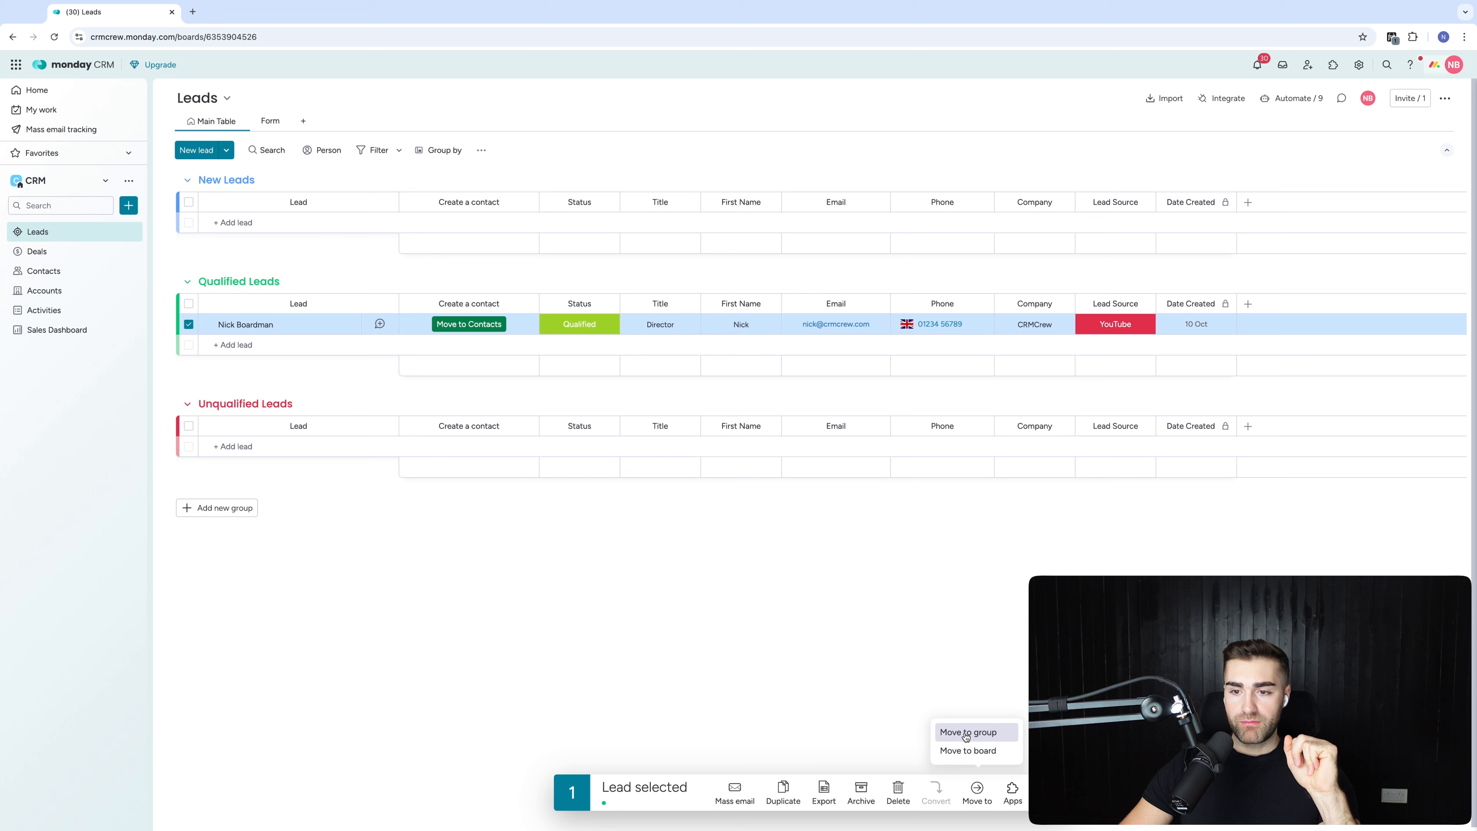
{"action": "left_click", "coordinate": [968, 754]}
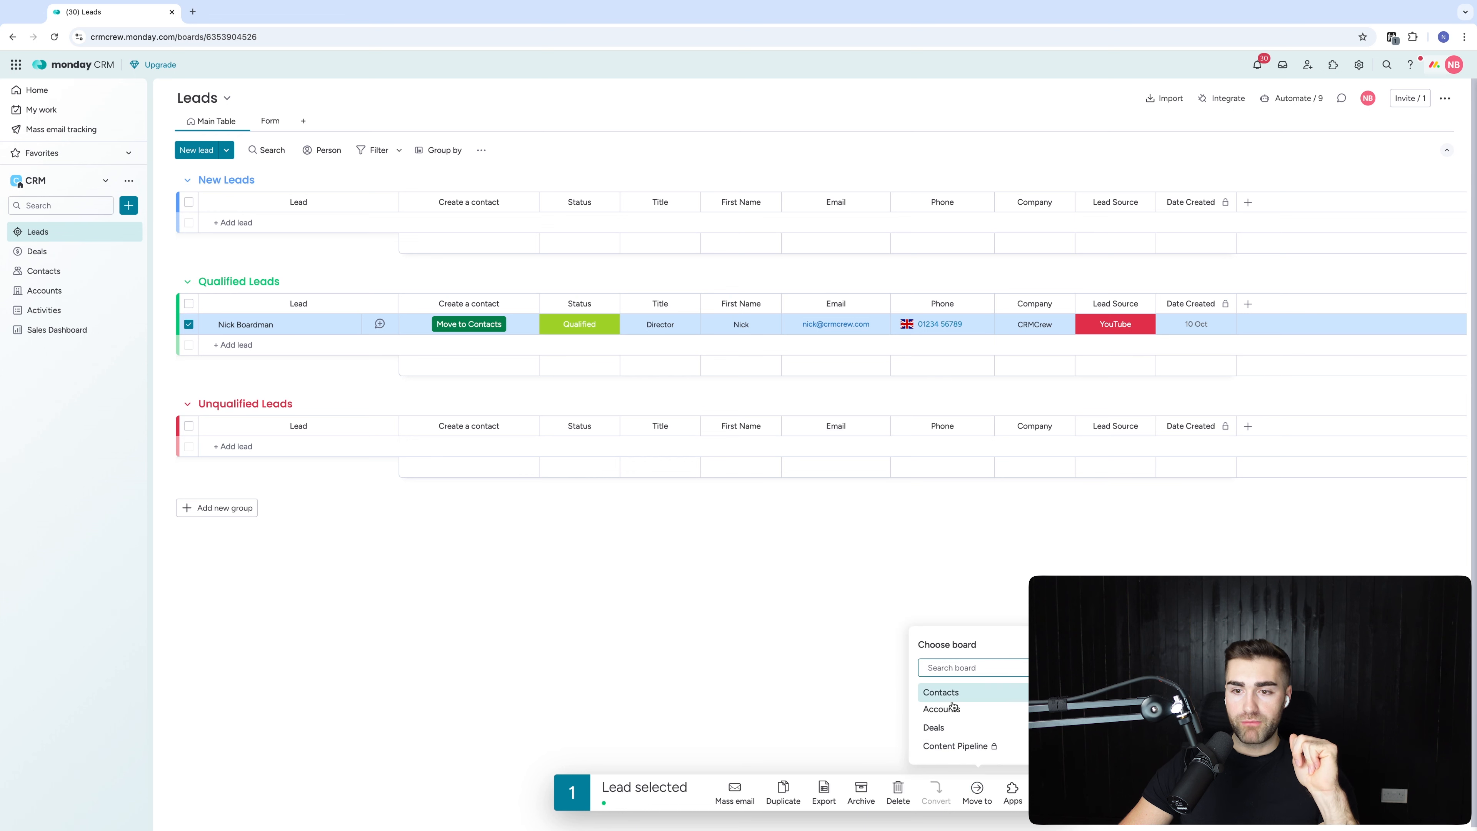
{"action": "left_click", "coordinate": [704, 582]}
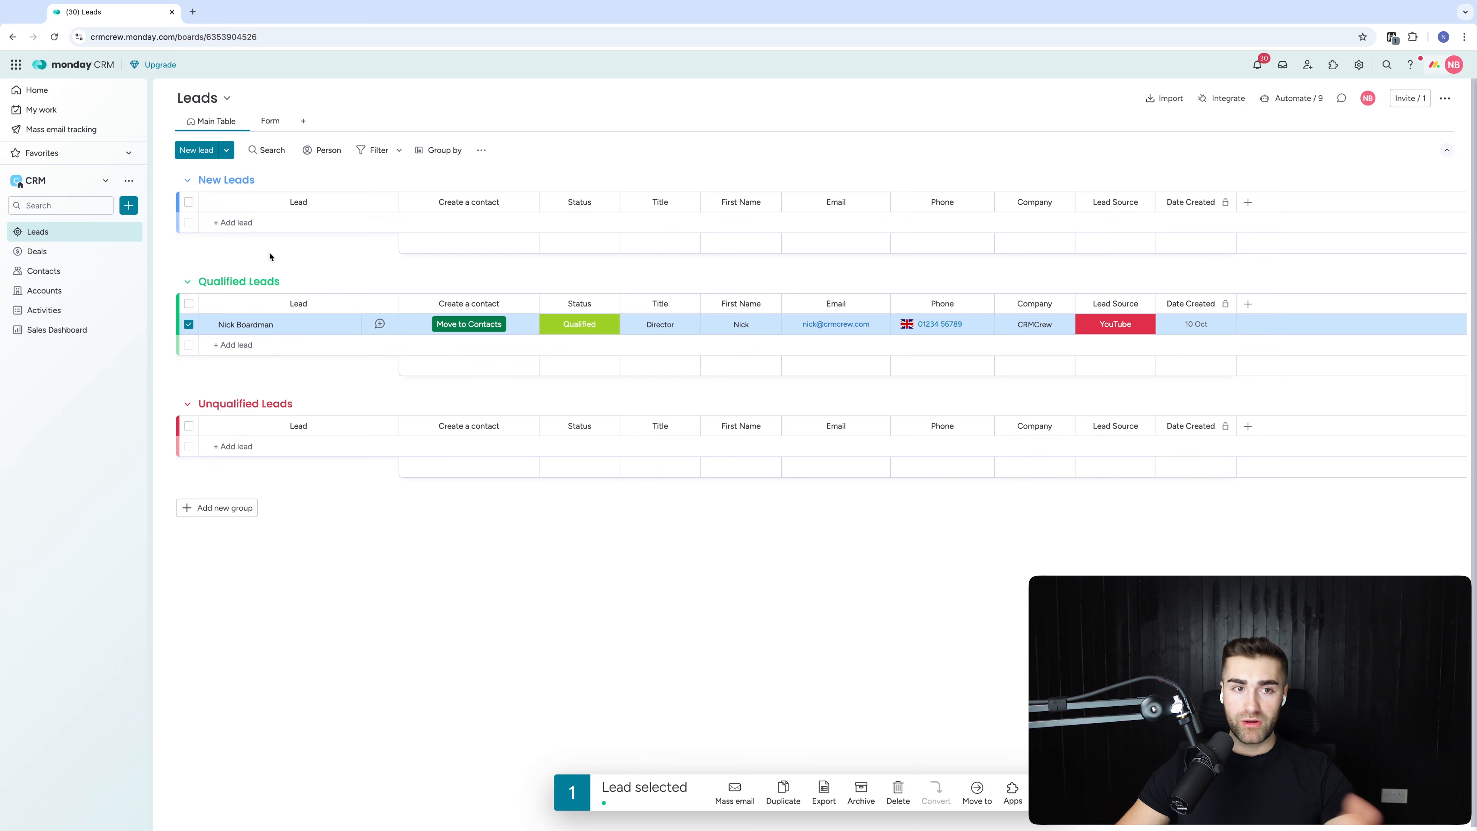
{"action": "left_click", "coordinate": [188, 324]}
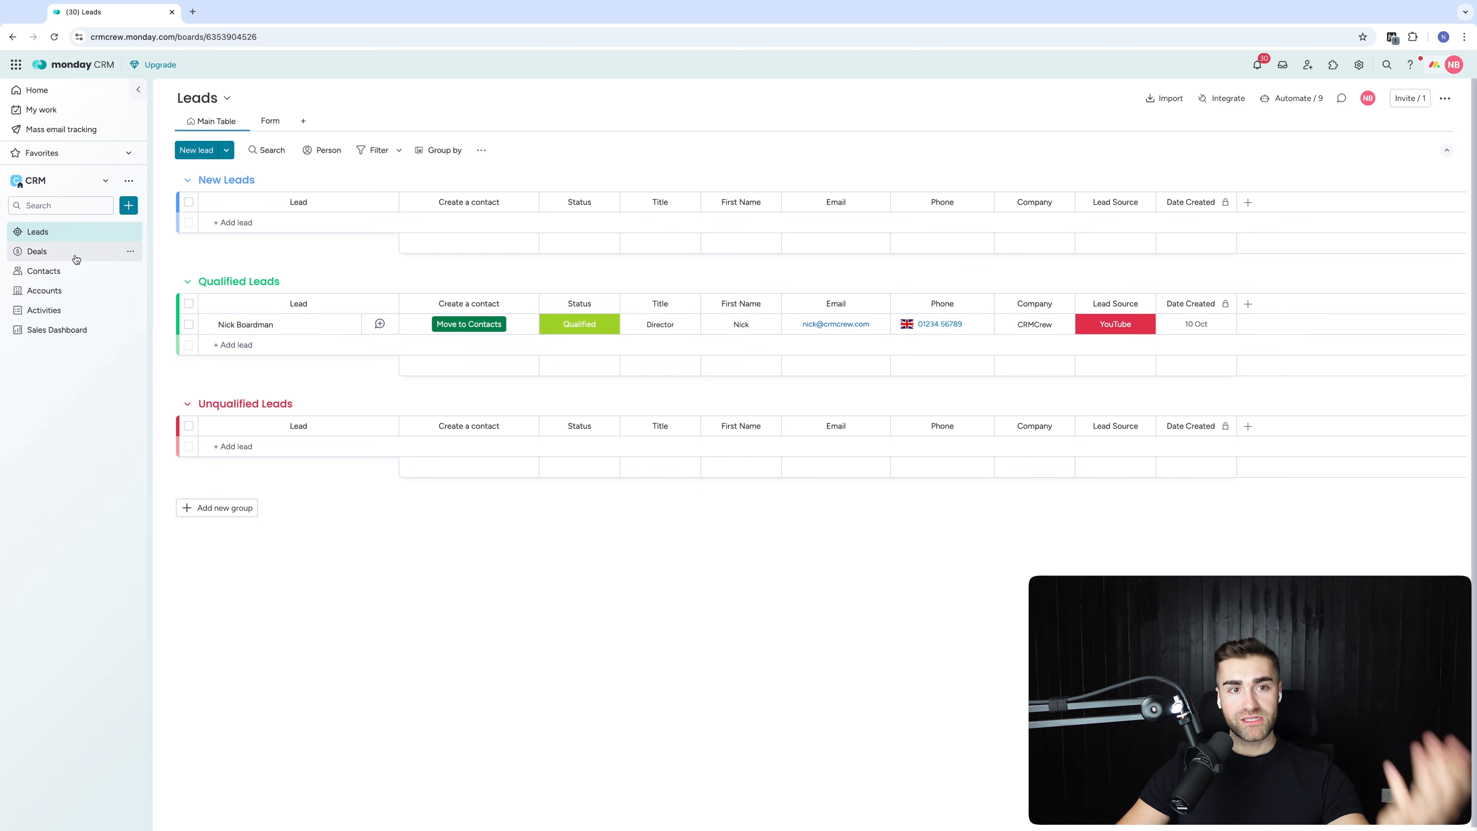
- Open the Deals board
{"action": "left_click", "coordinate": [42, 251]}
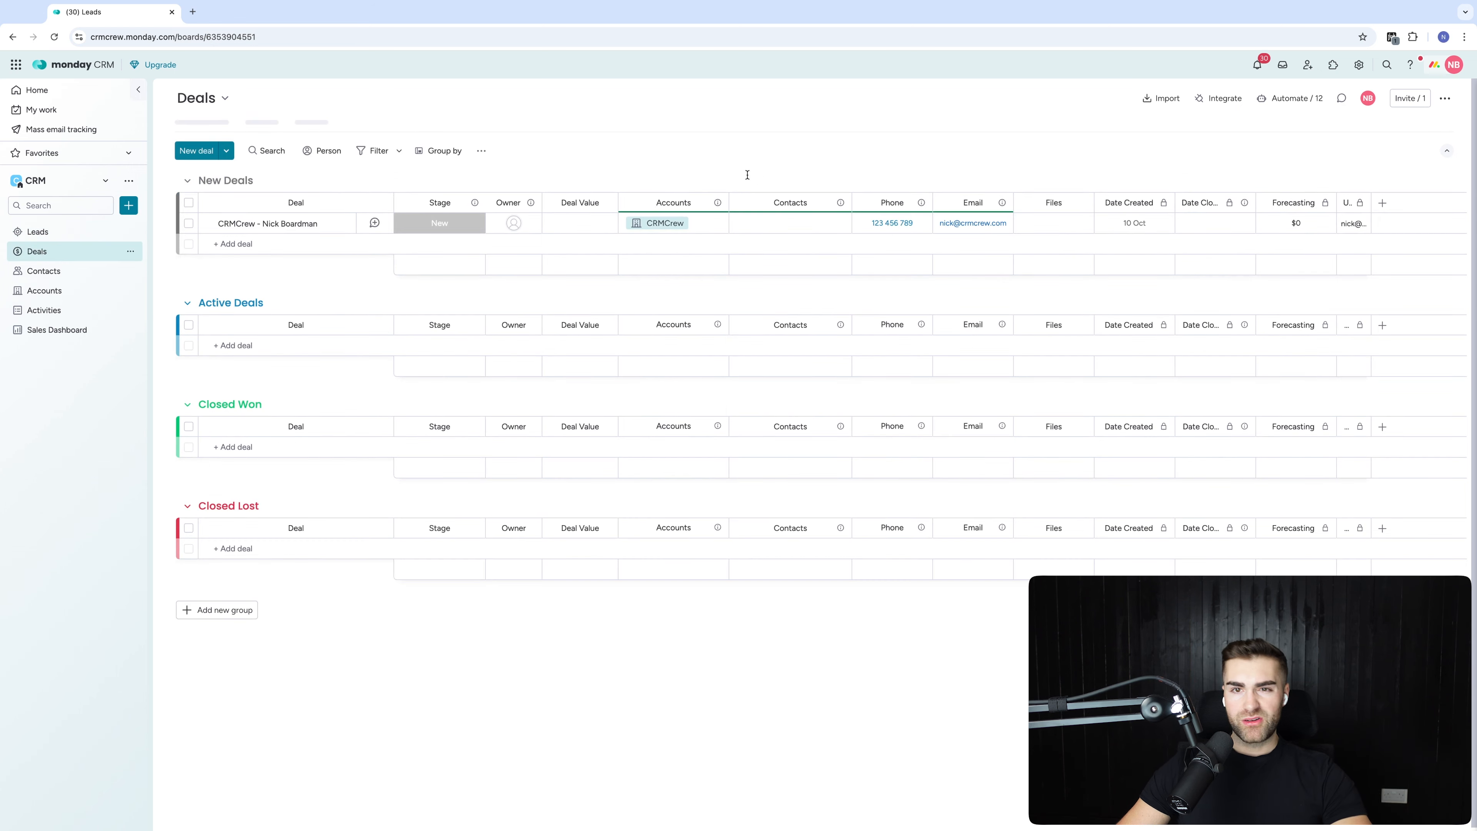